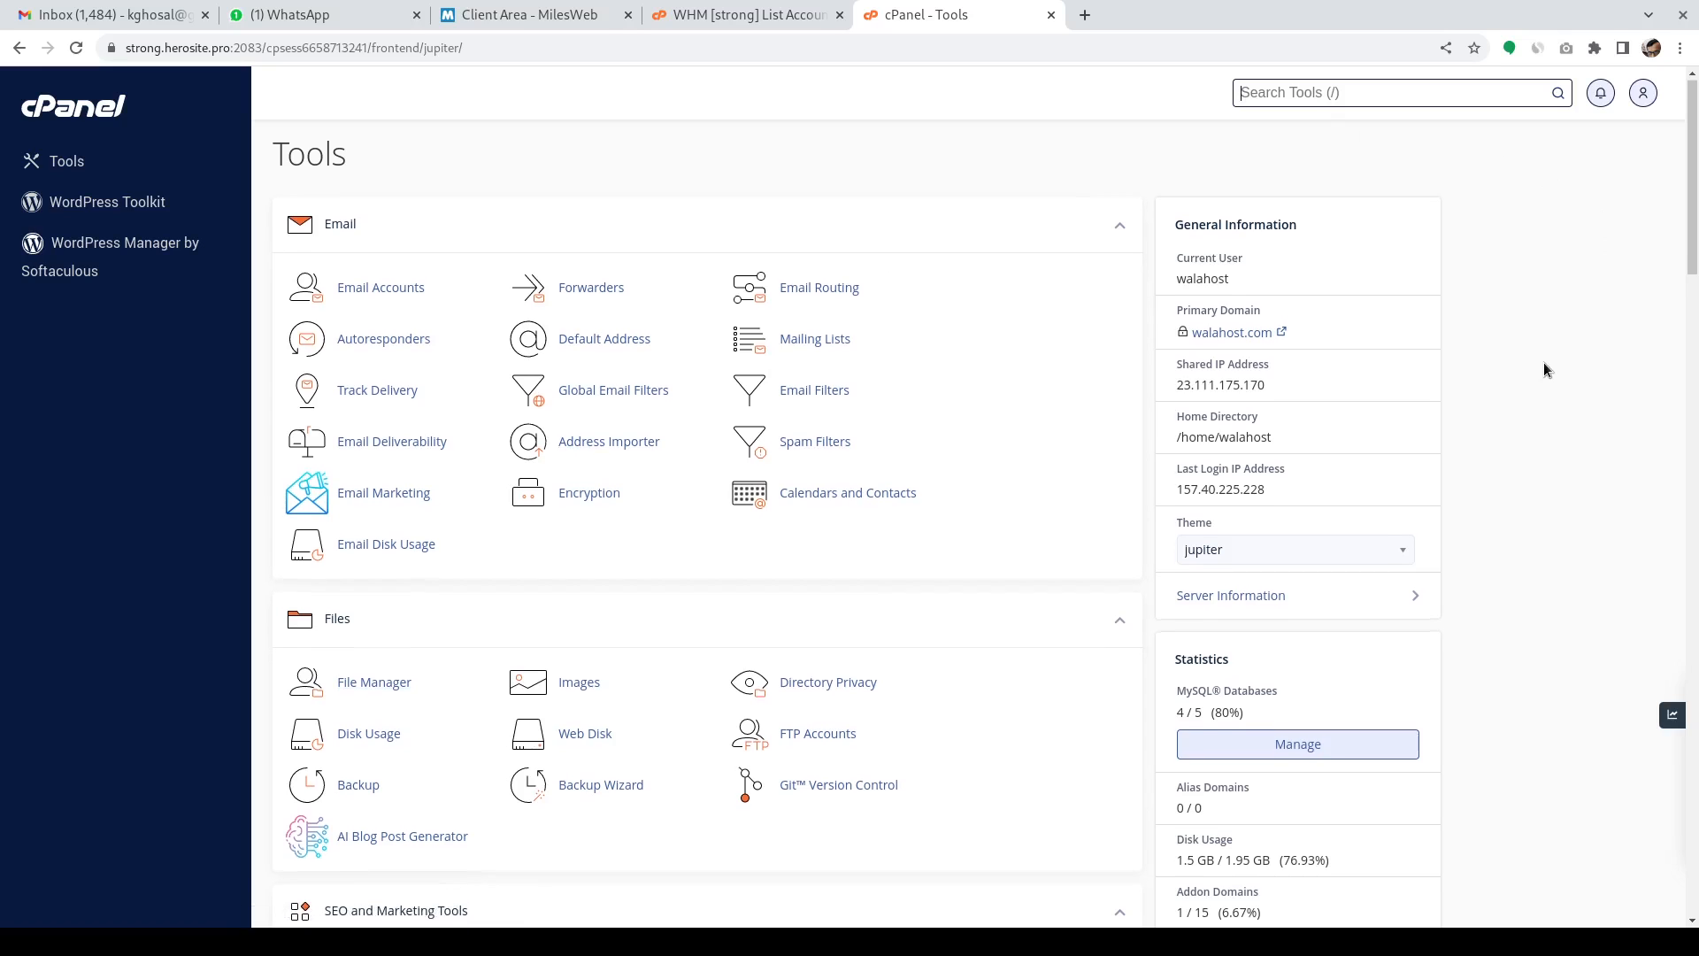
Open the WordPress script from the Softaculous Apps Installer section of the cPanel tools page
scroll(1543, 369, down, 1)
scroll(1543, 370, down, 20)
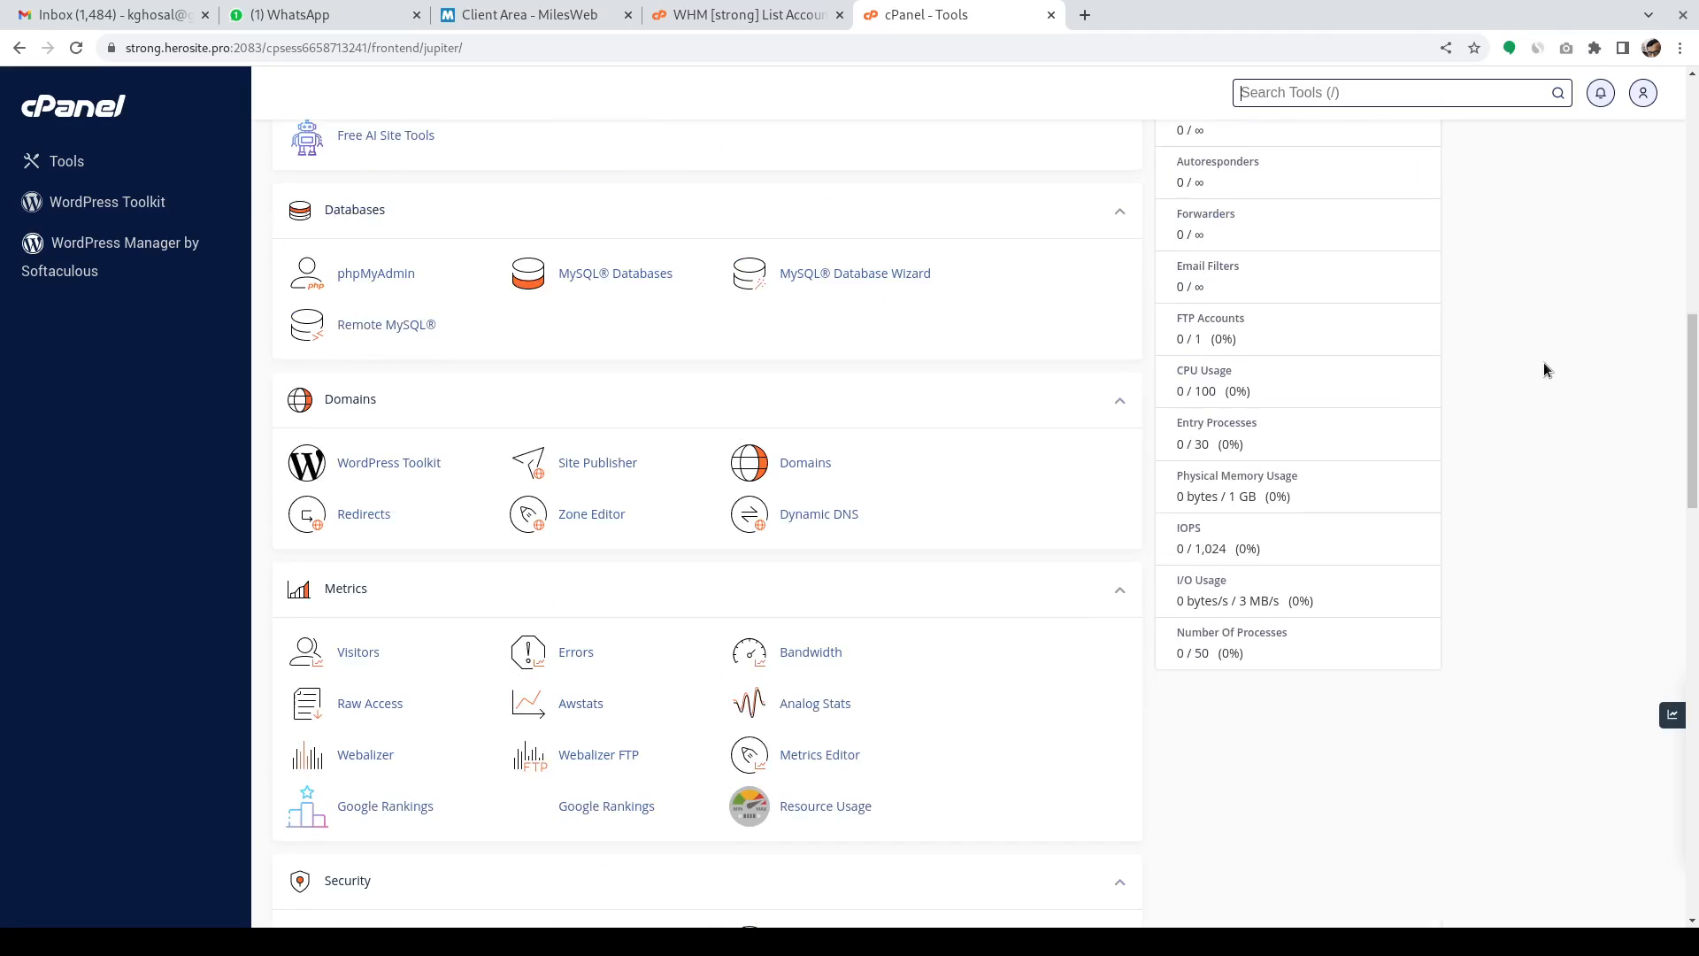
scroll(1543, 370, down, 1)
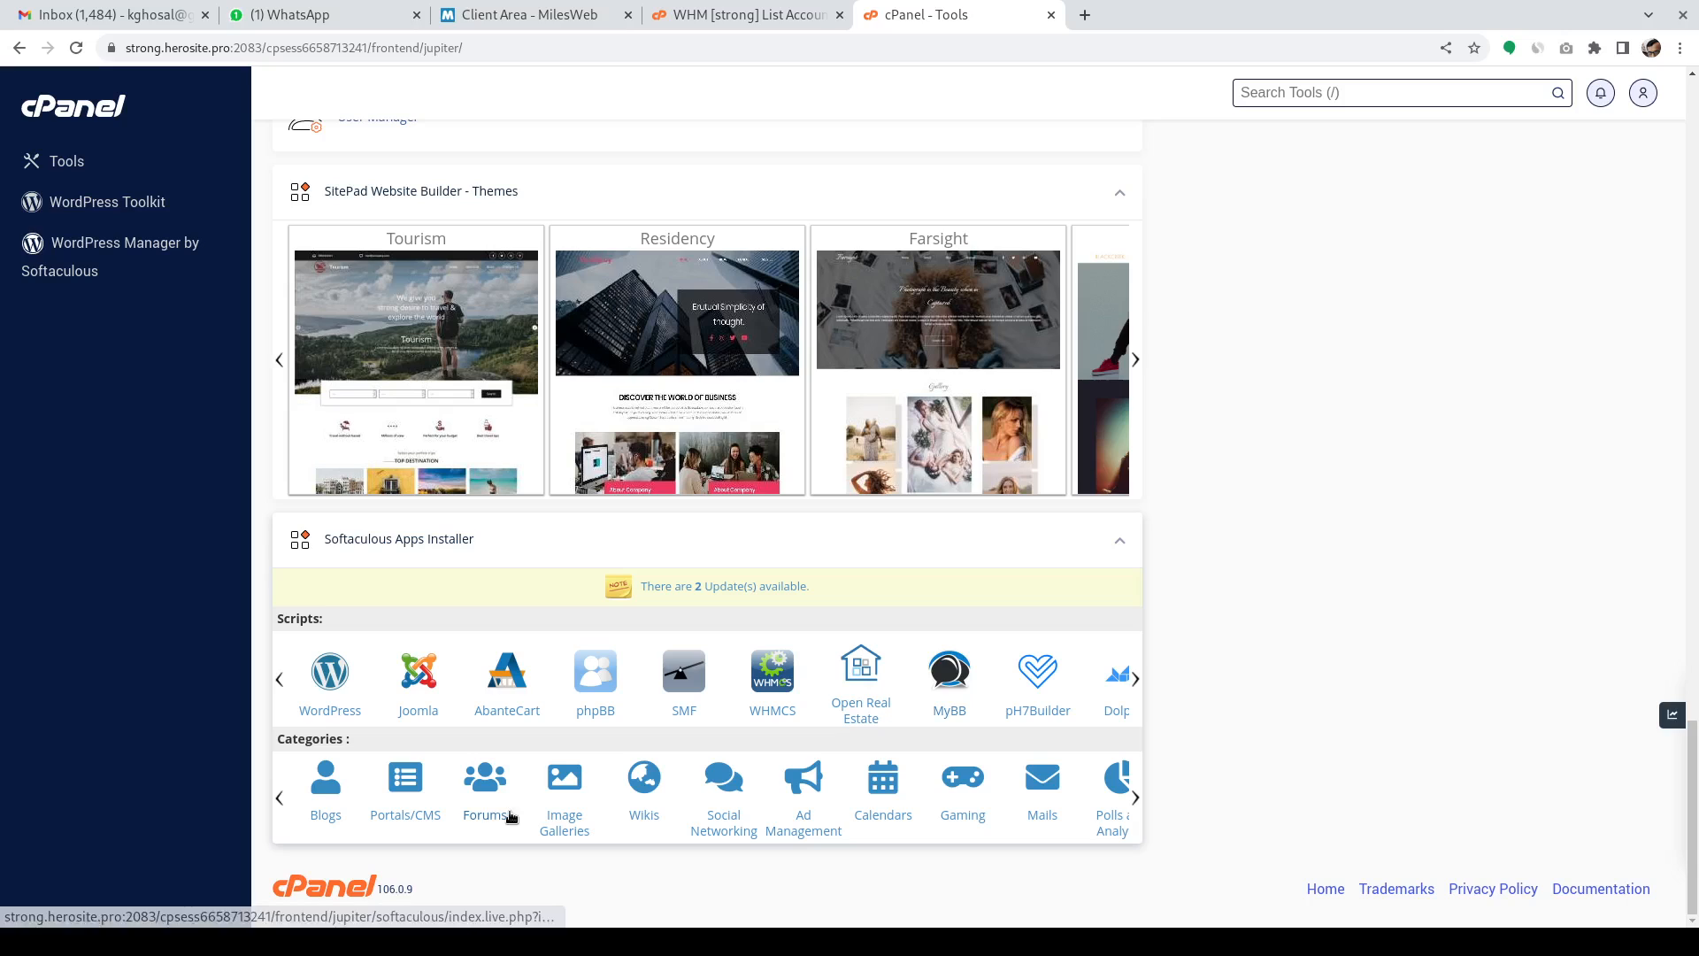
click(333, 680)
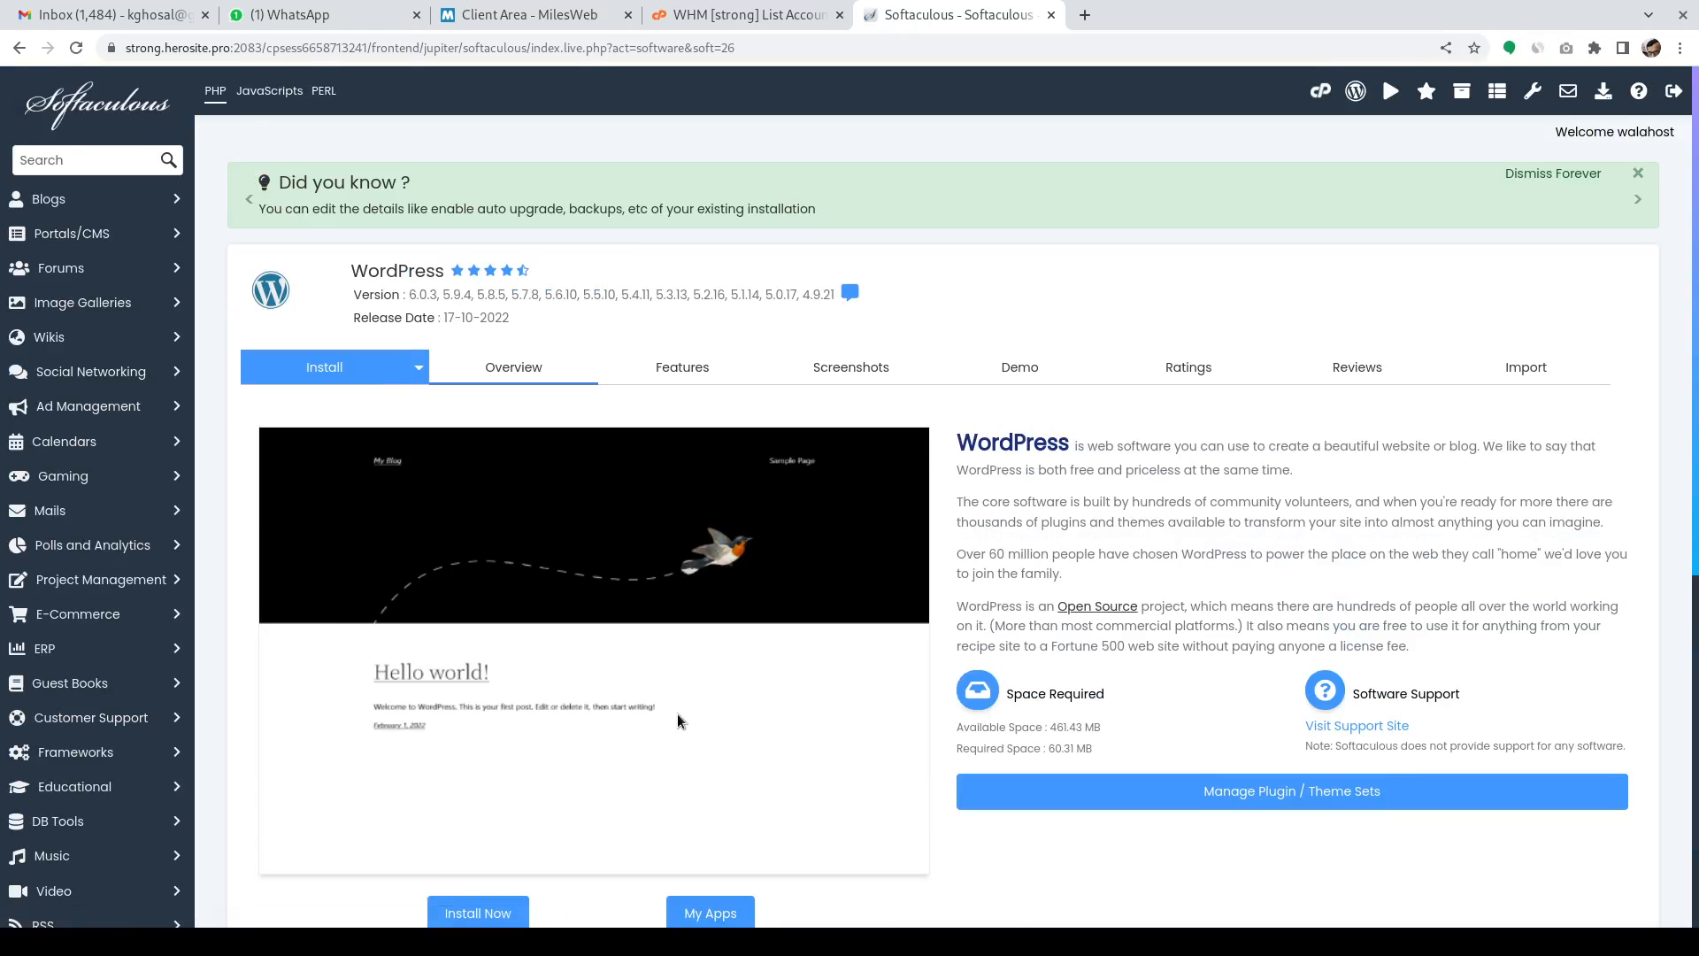
Review the WordPress overview and current installations, and open the installation form for a new WordPress site
scroll(677, 713, down, 4)
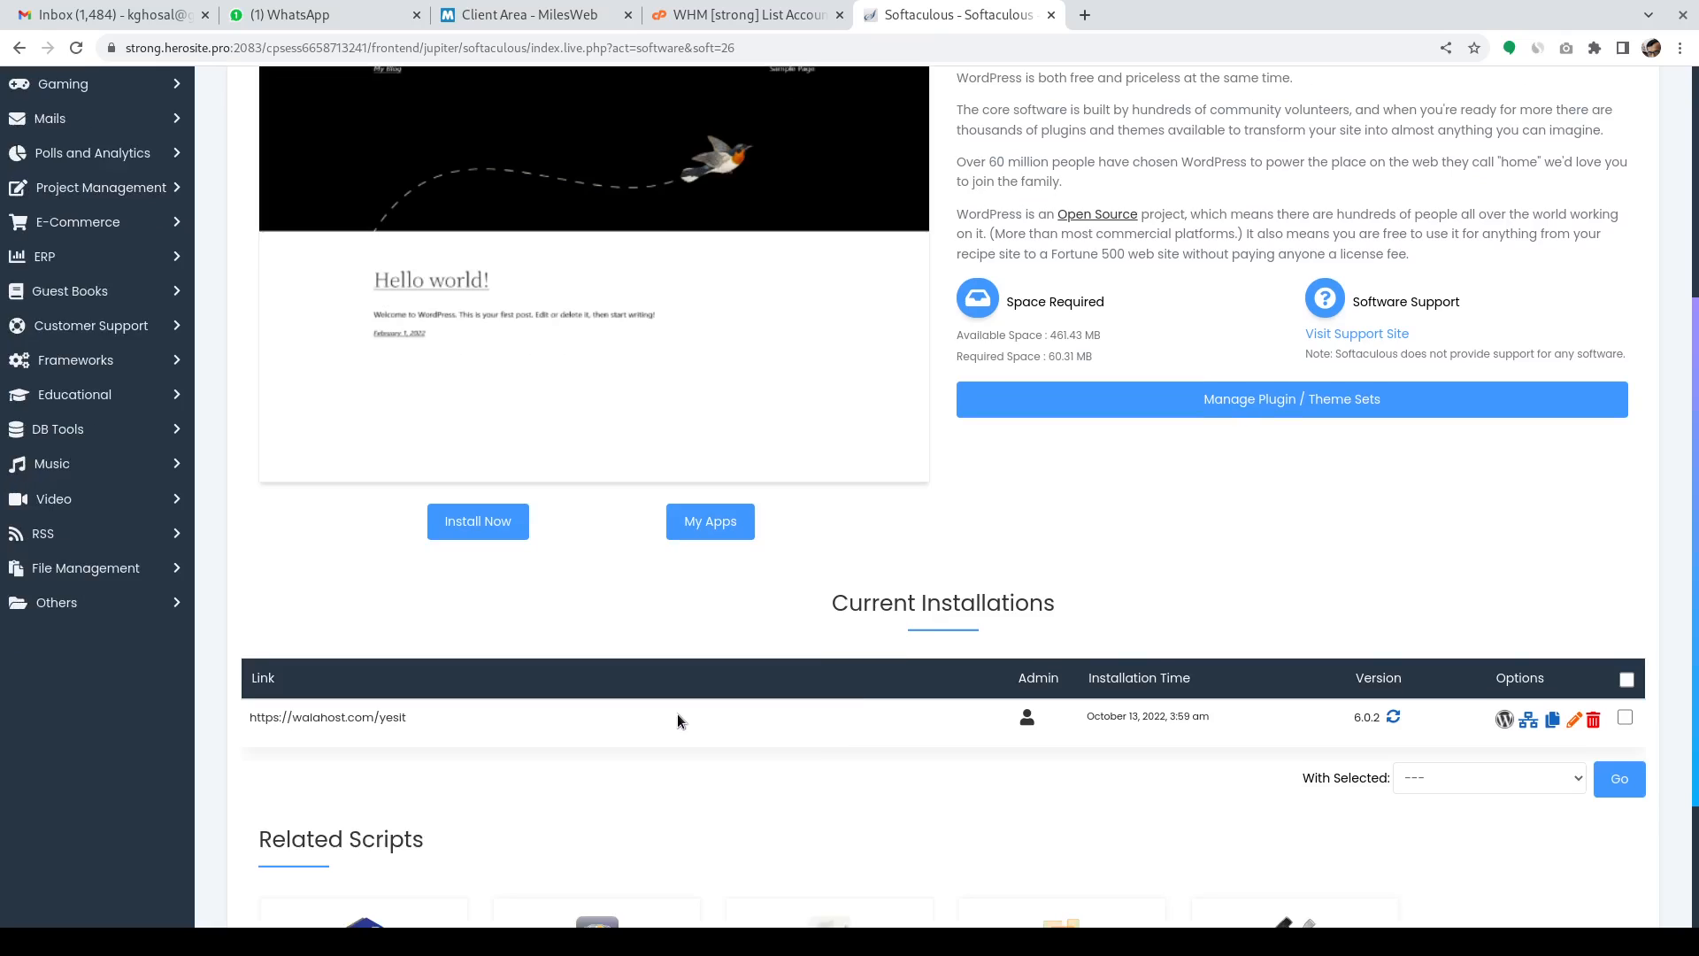
scroll(677, 713, up, 4)
scroll(677, 713, down, 5)
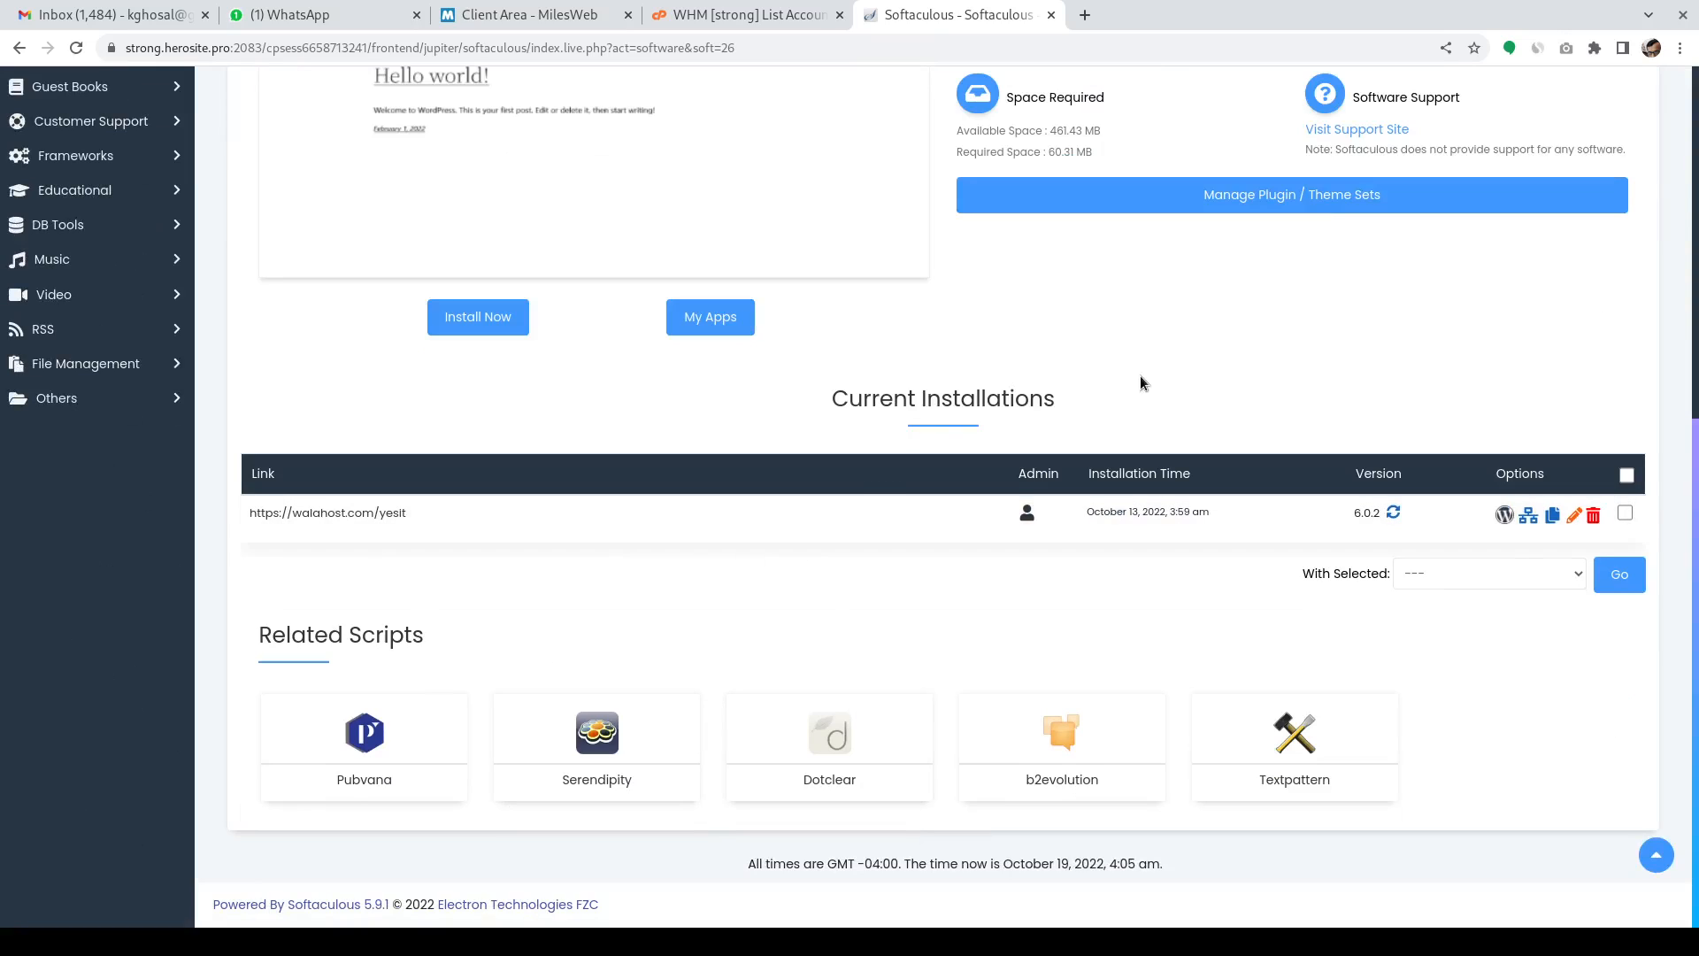
scroll(1144, 379, up, 7)
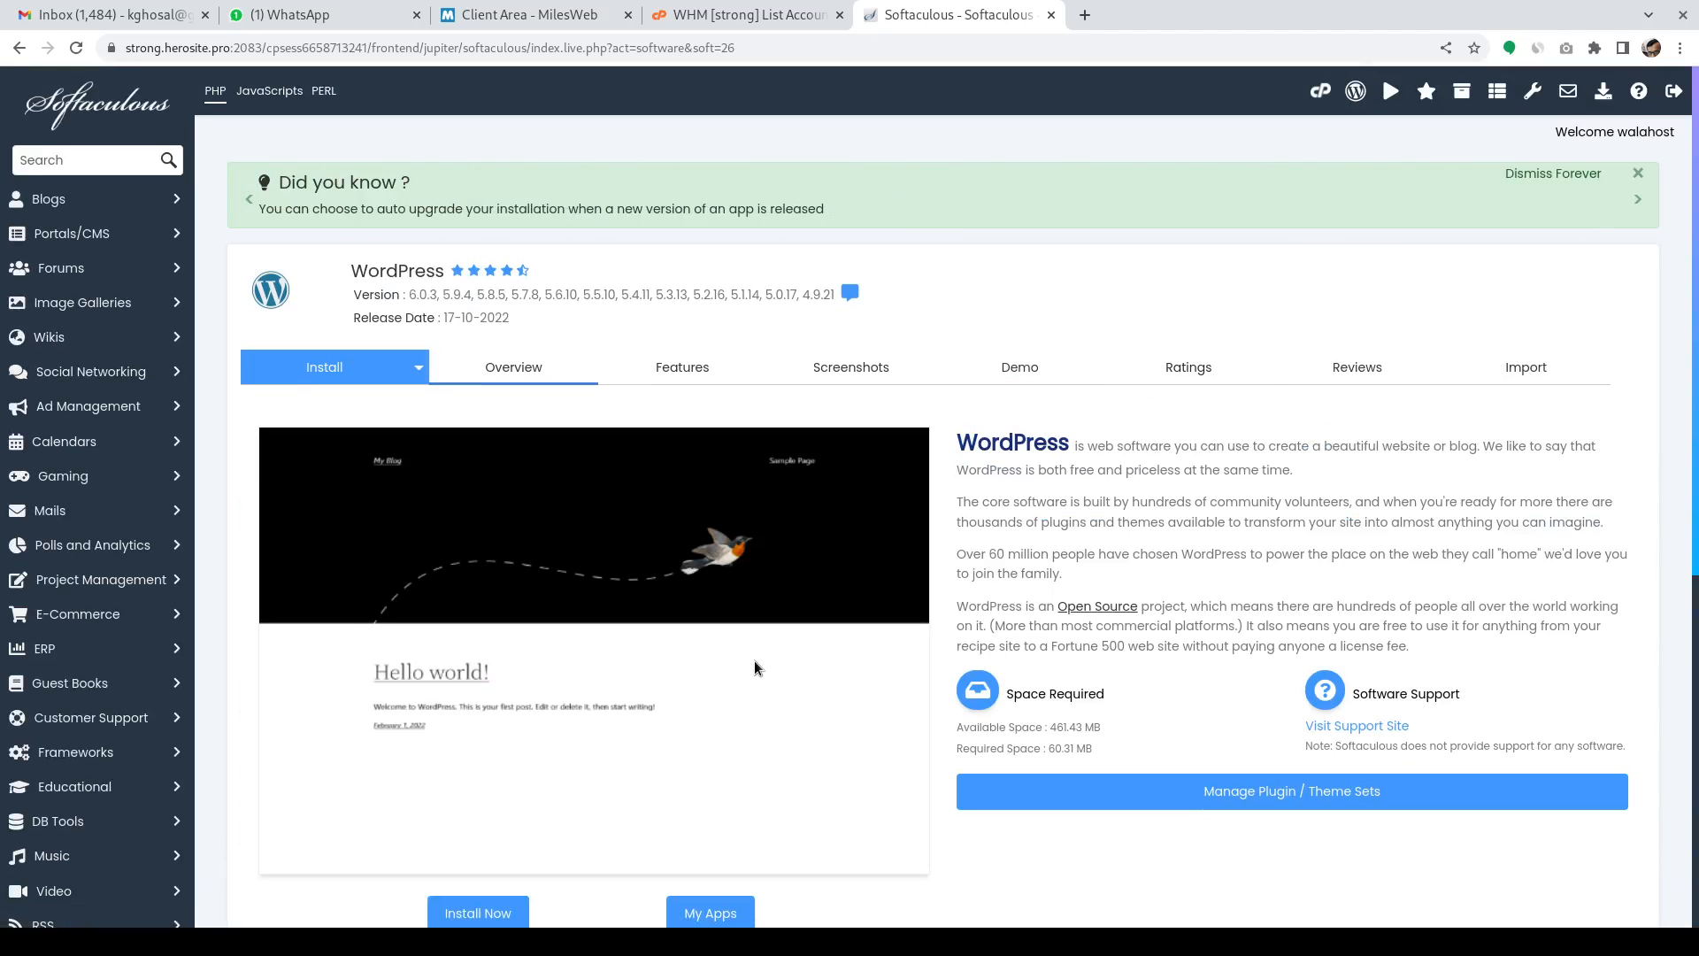
scroll(754, 660, down, 4)
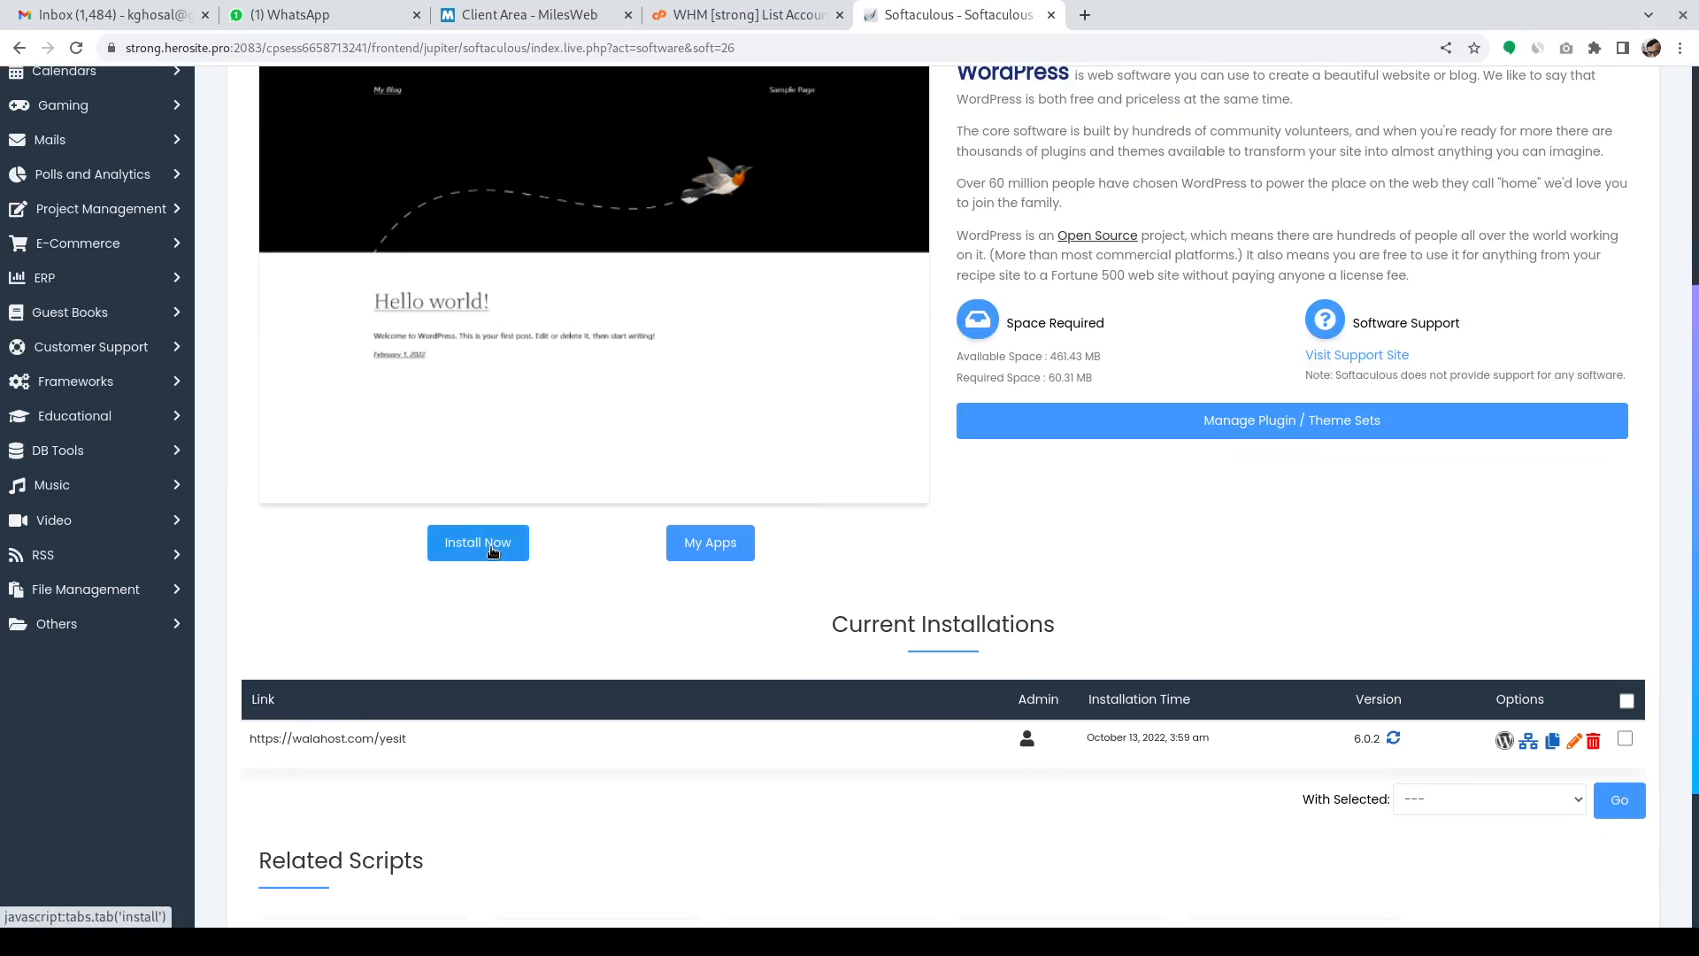
click(491, 545)
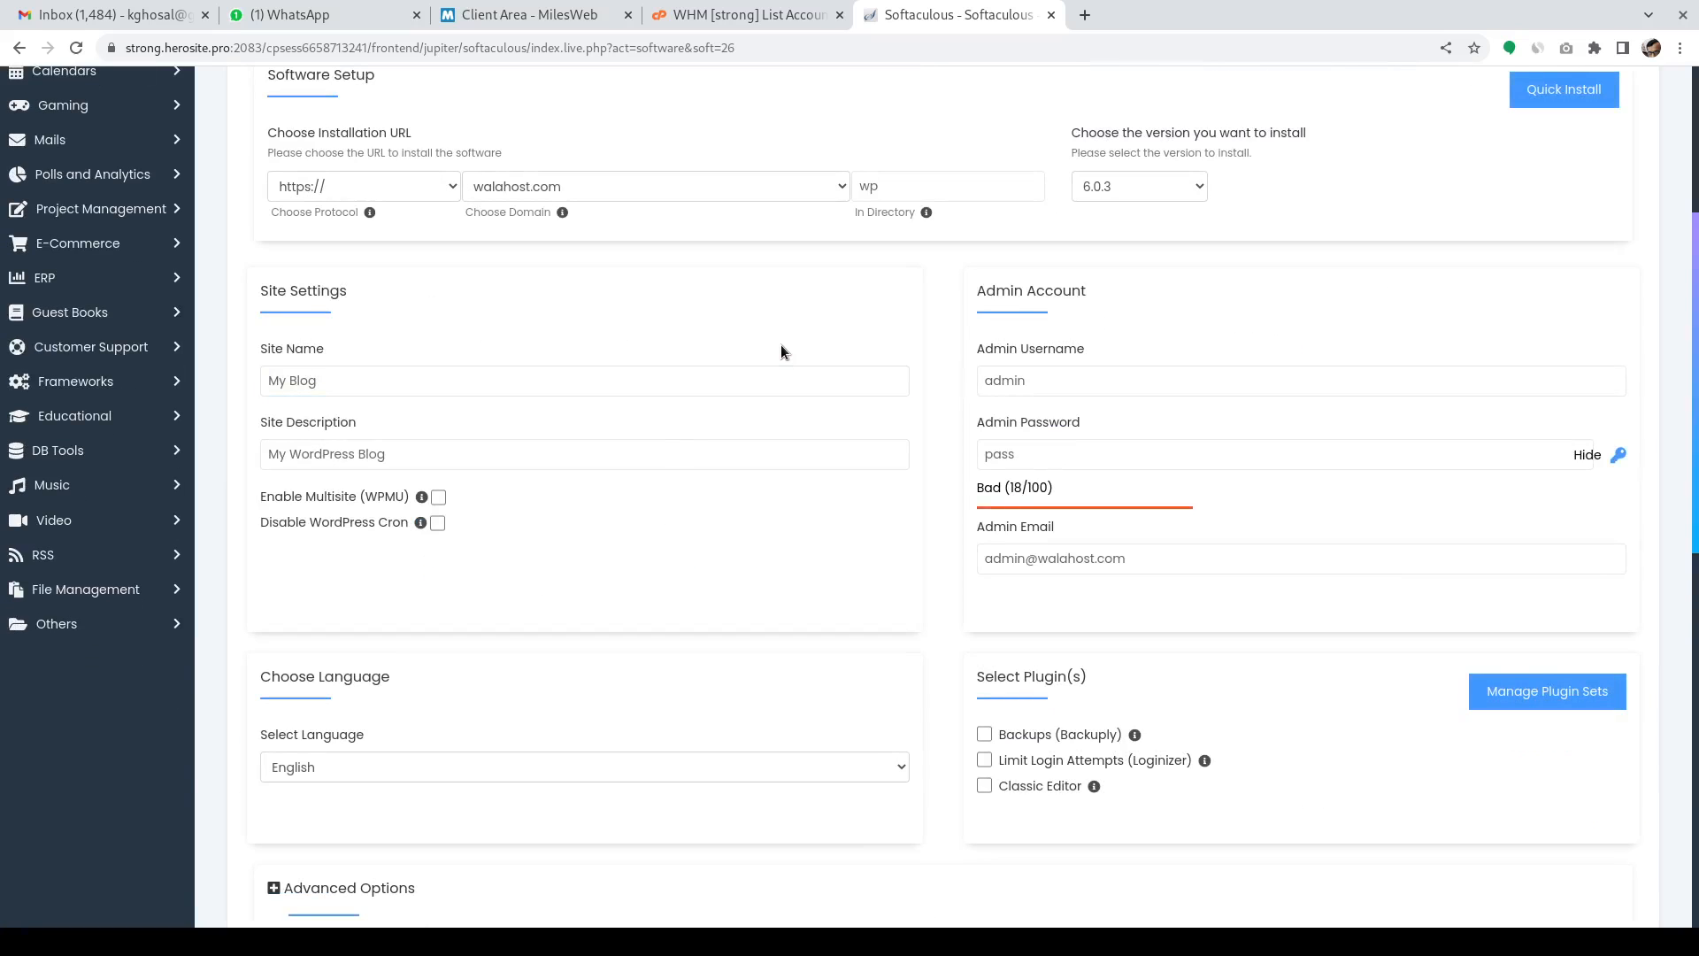
Set the installation directory to wptest under walahost.com
scroll(782, 351, up, 2)
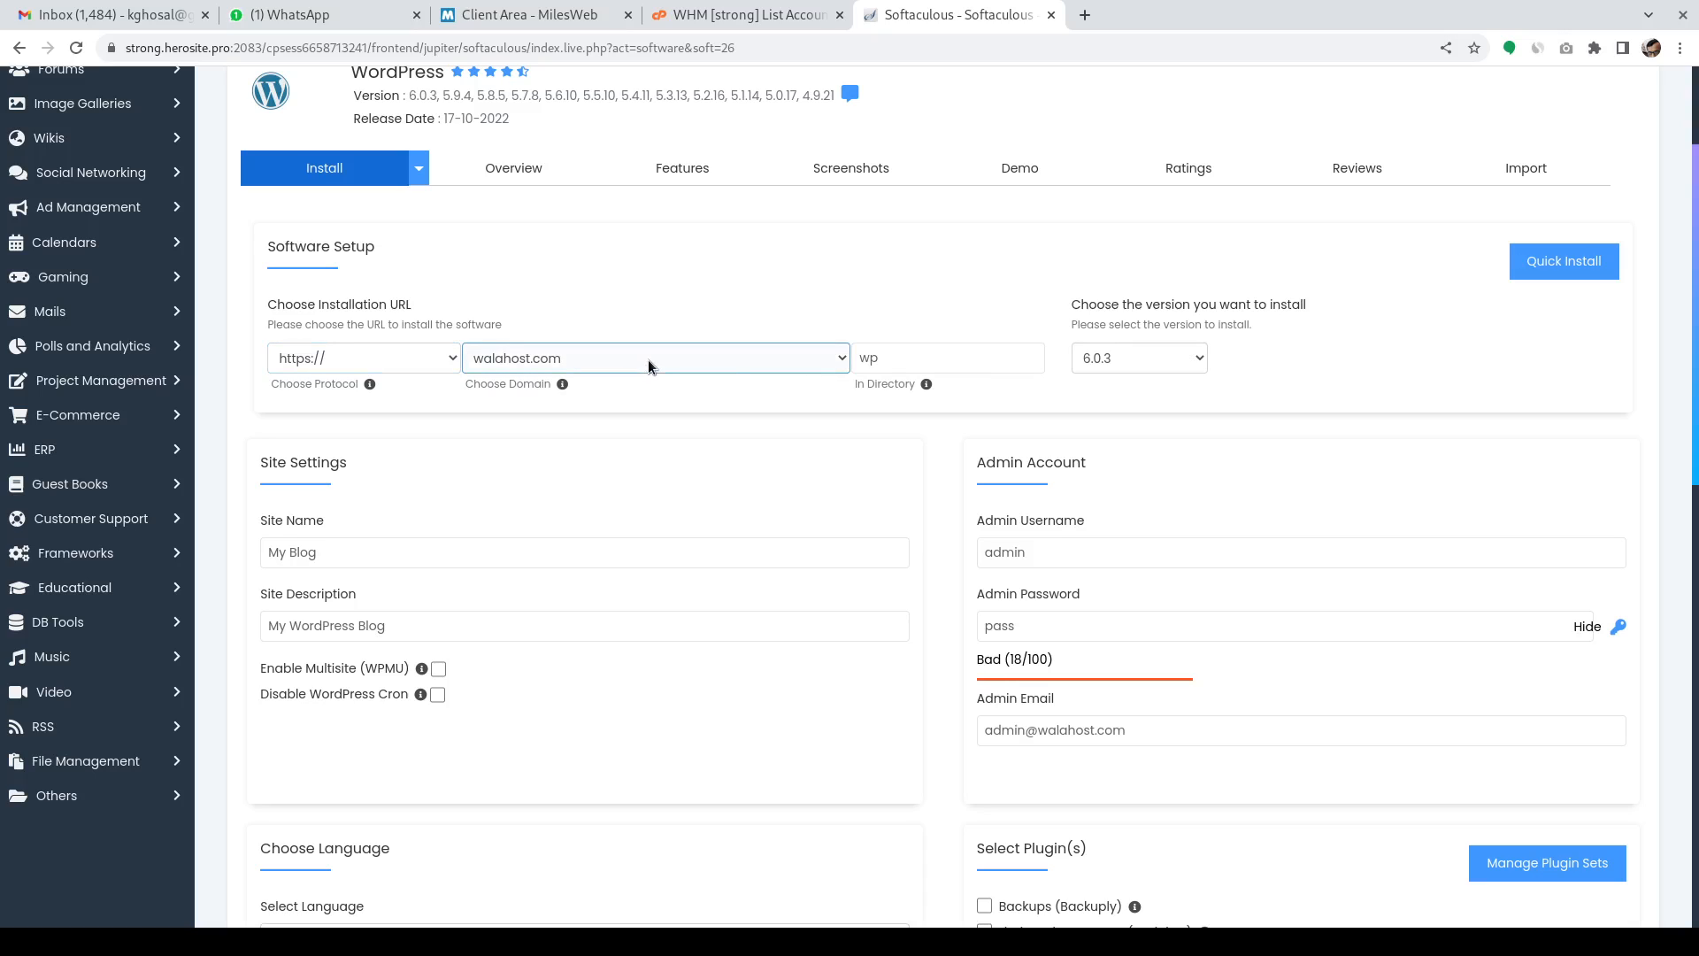
click(913, 348)
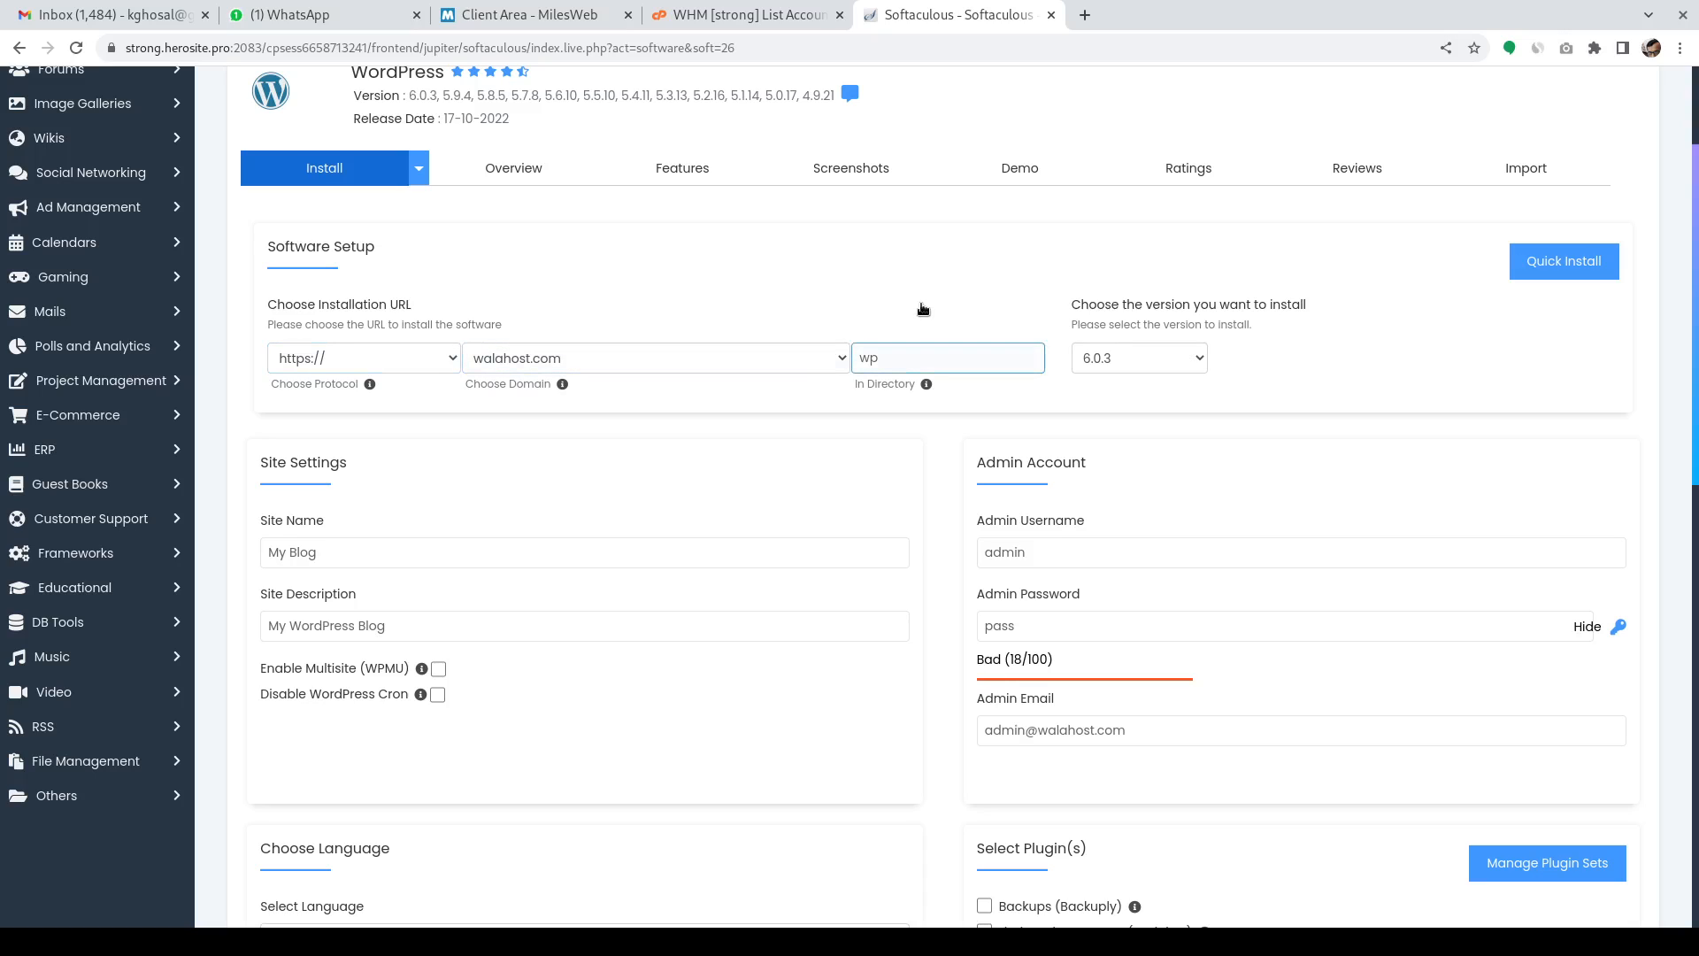
click(923, 308)
click(938, 353)
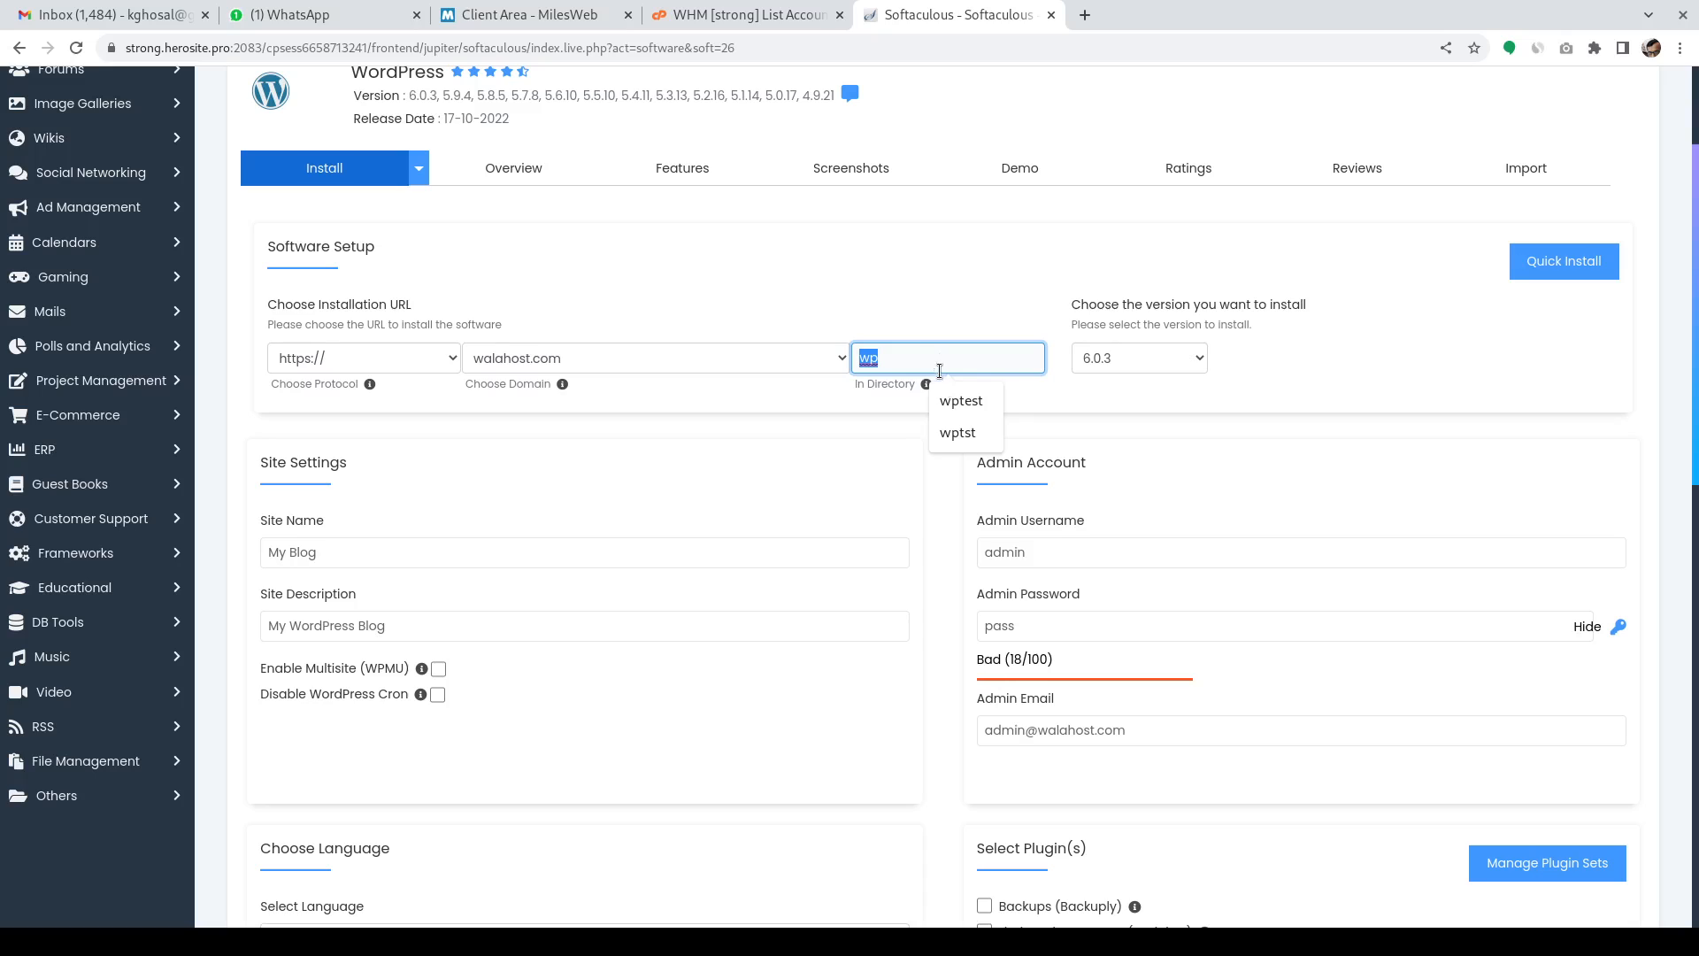
click(955, 403)
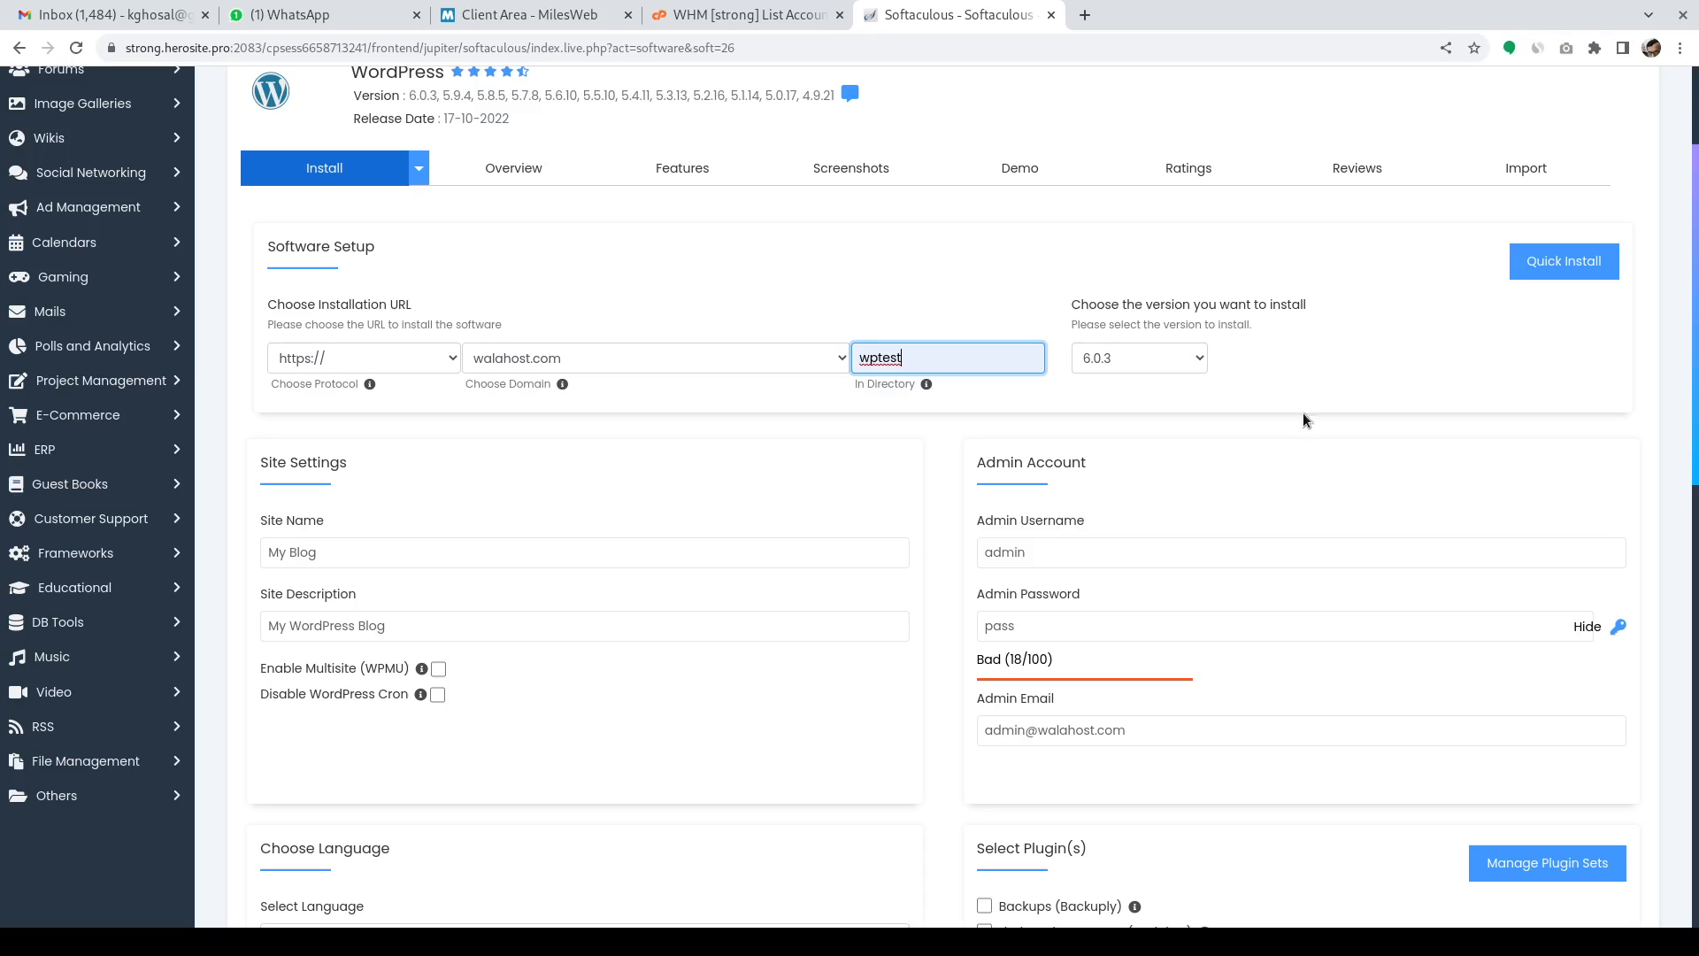
Set the site name to "Wordpress Test" in the site settings
scroll(1251, 523, down, 3)
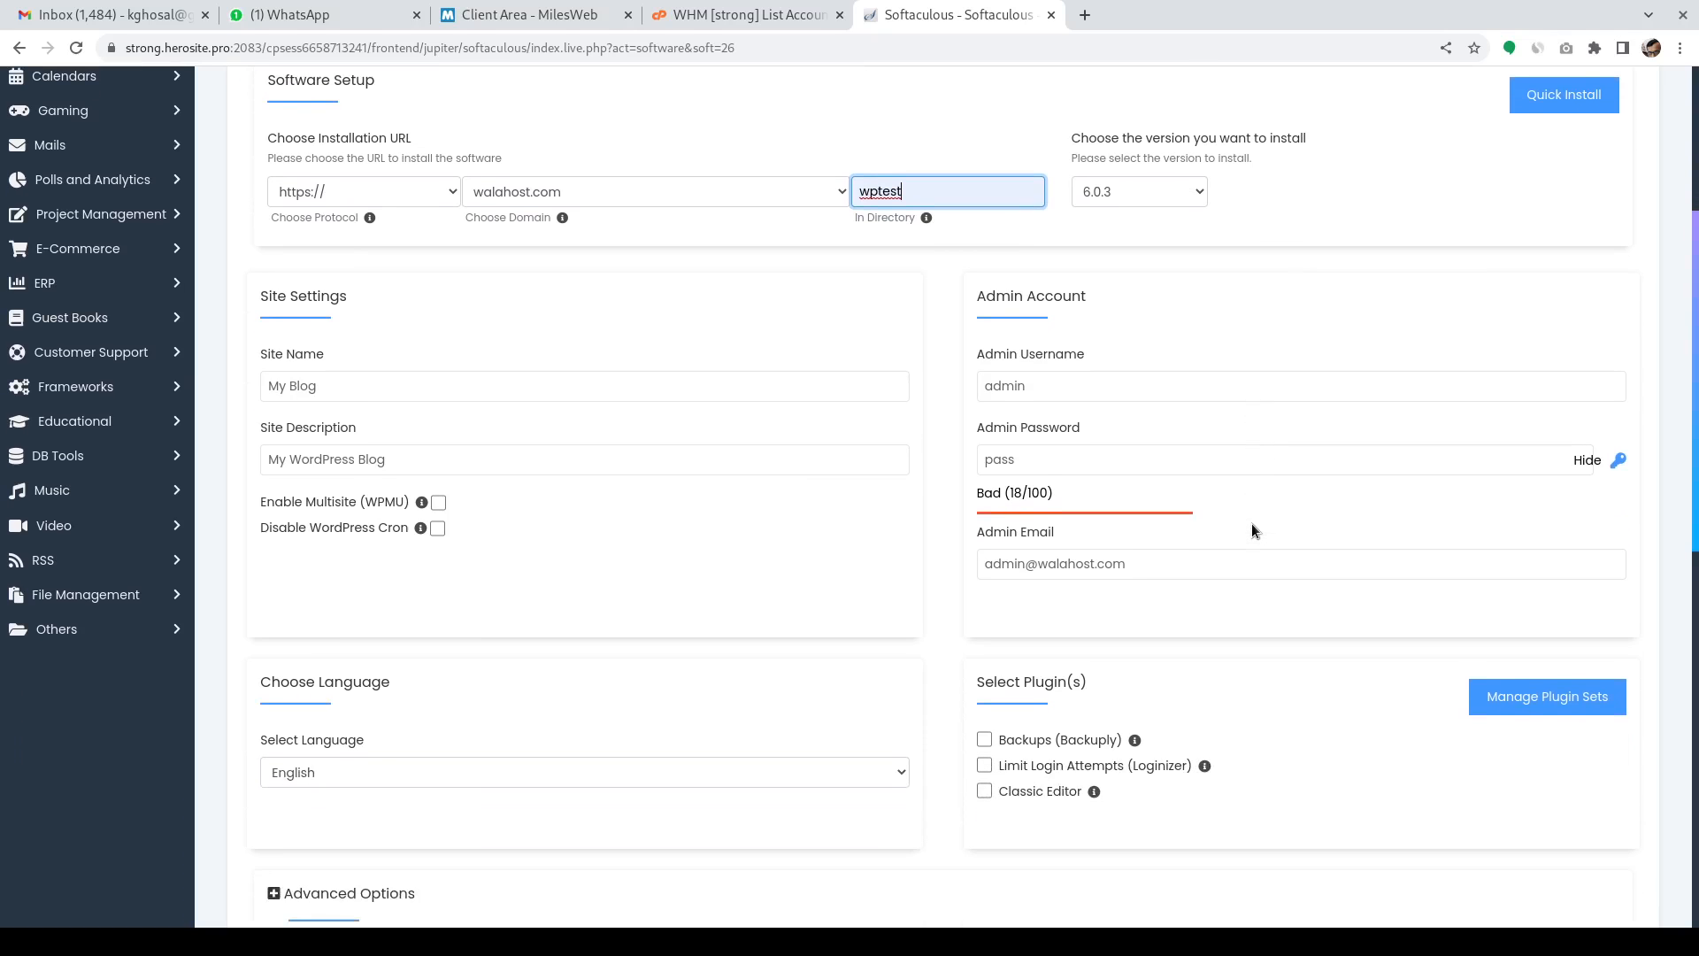
scroll(1252, 523, down, 1)
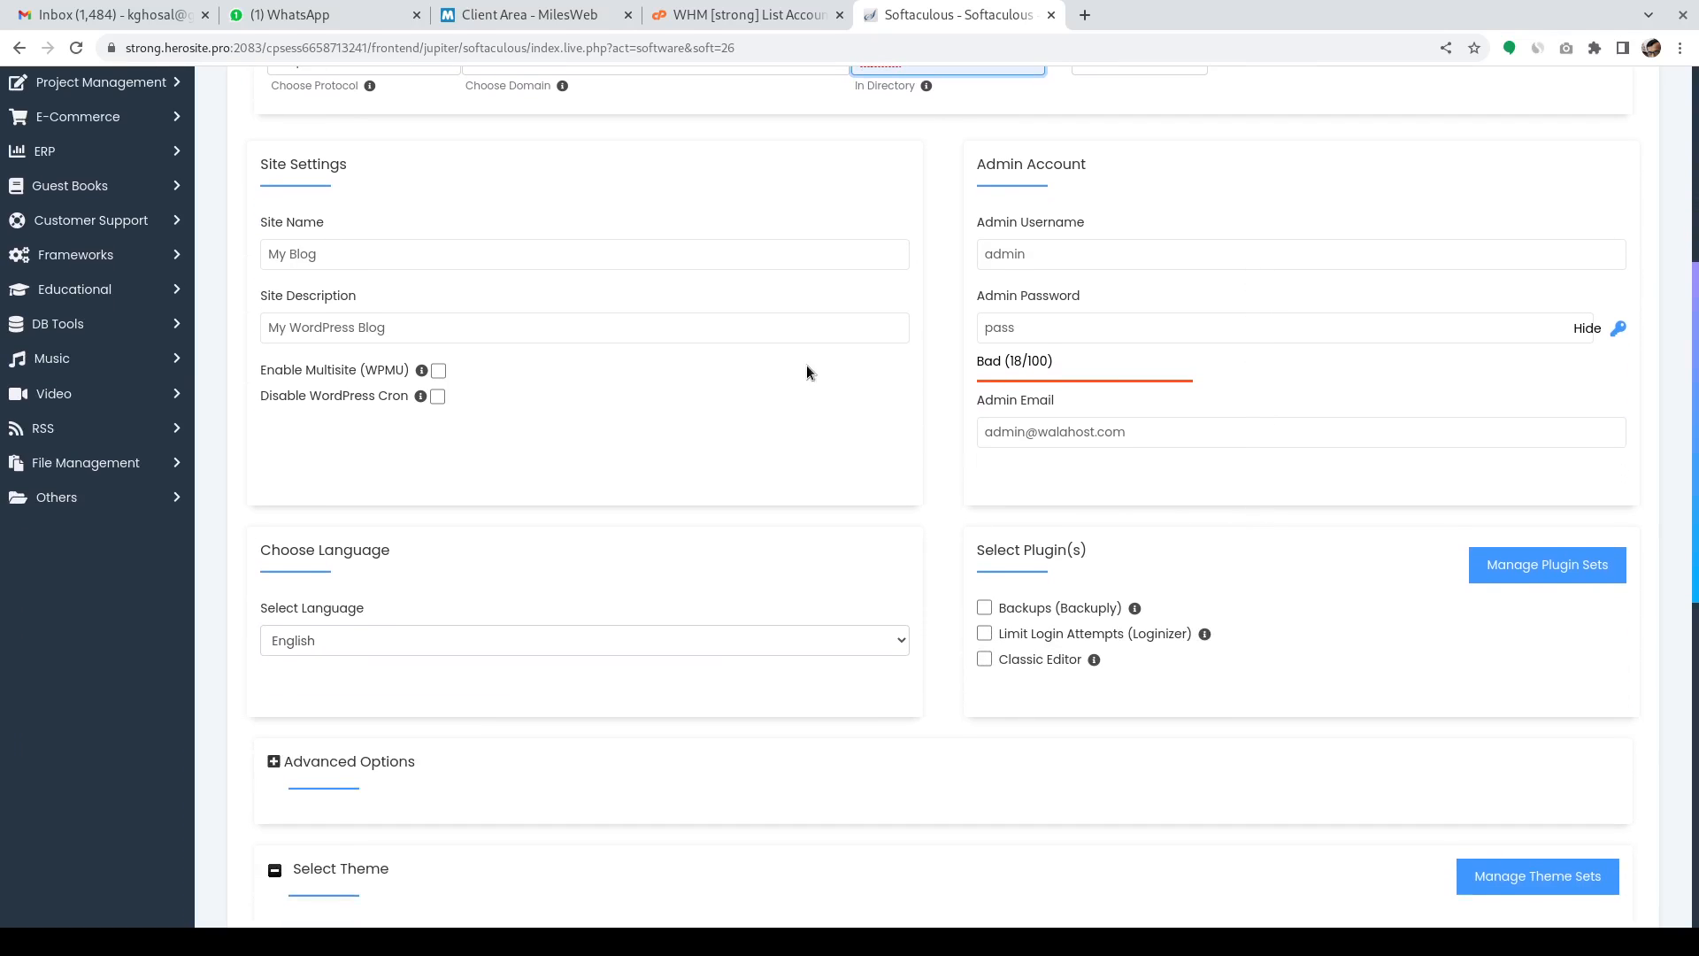
click(618, 255)
double_click(618, 255)
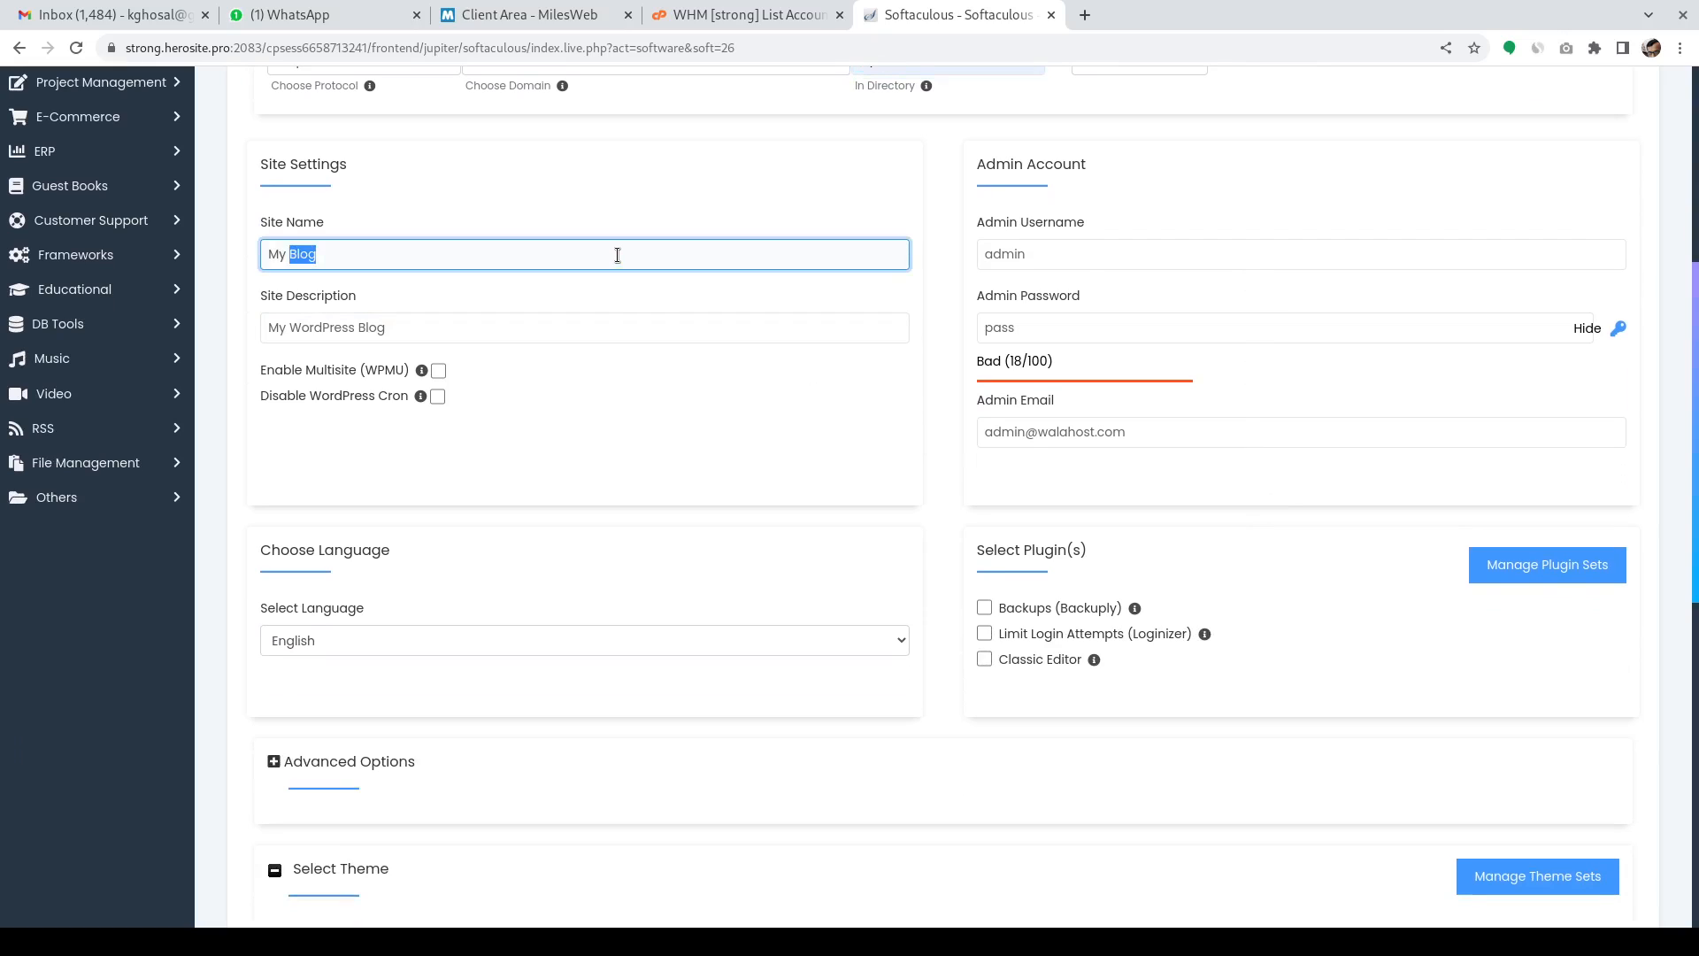
triple_click(618, 255)
text(Wordpress Test)
Enter a new admin password for the WordPress admin account
scroll(1209, 404, up, 2)
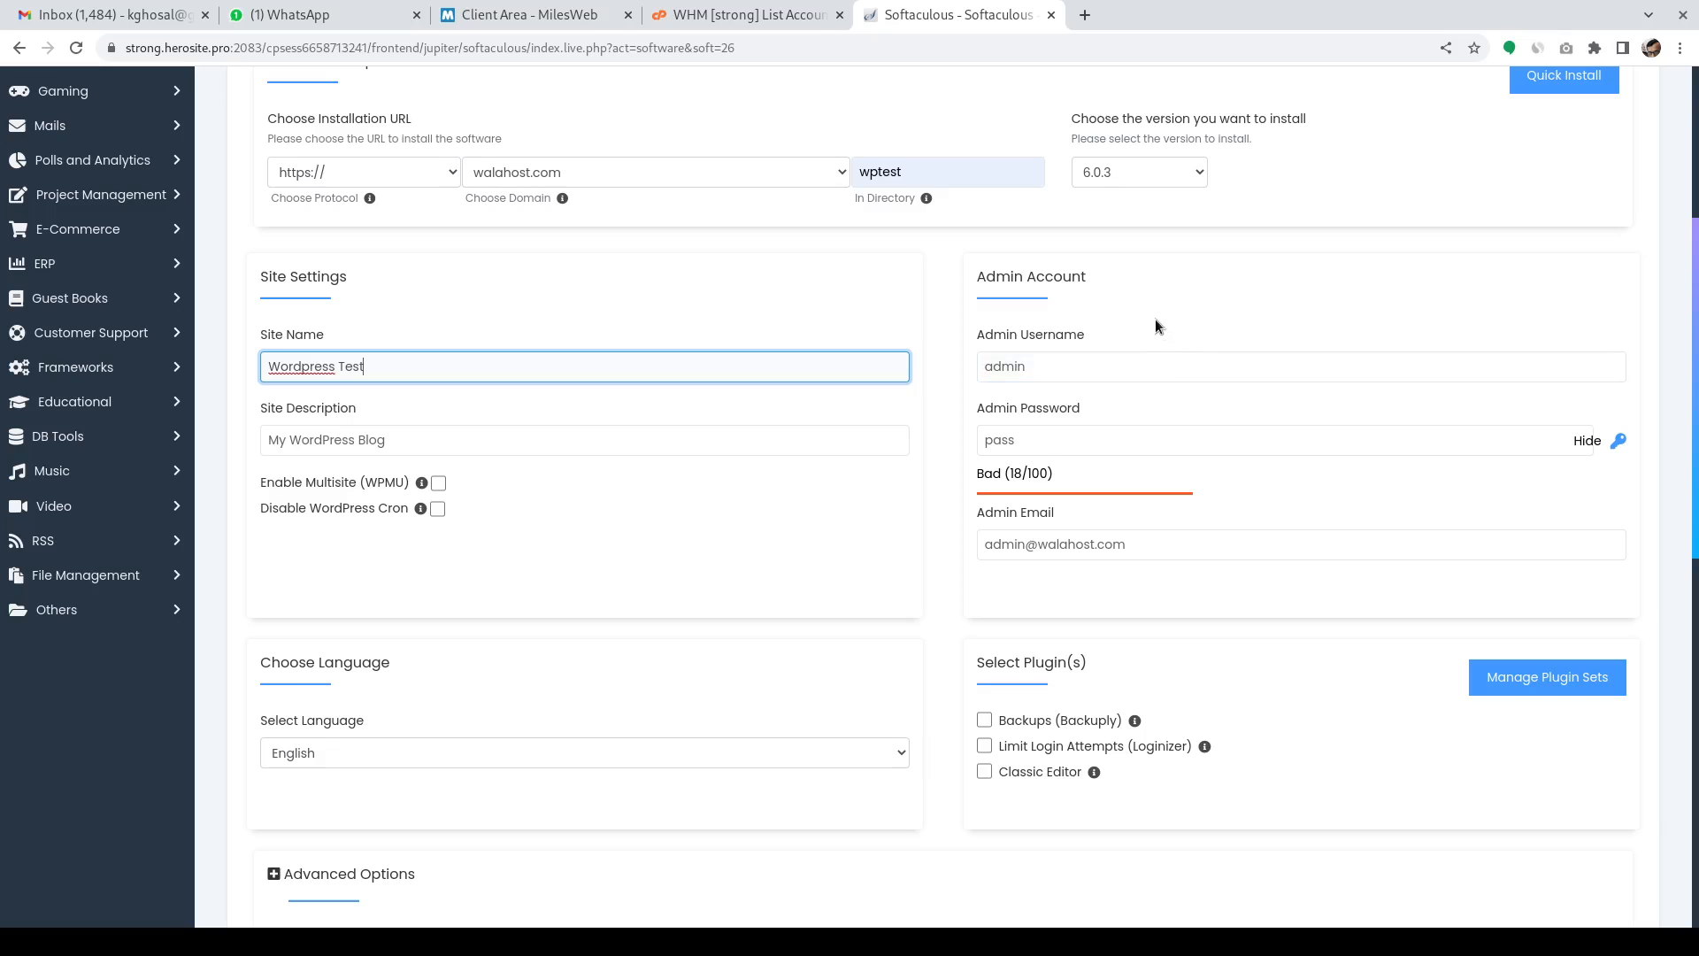
scroll(1155, 326, down, 1)
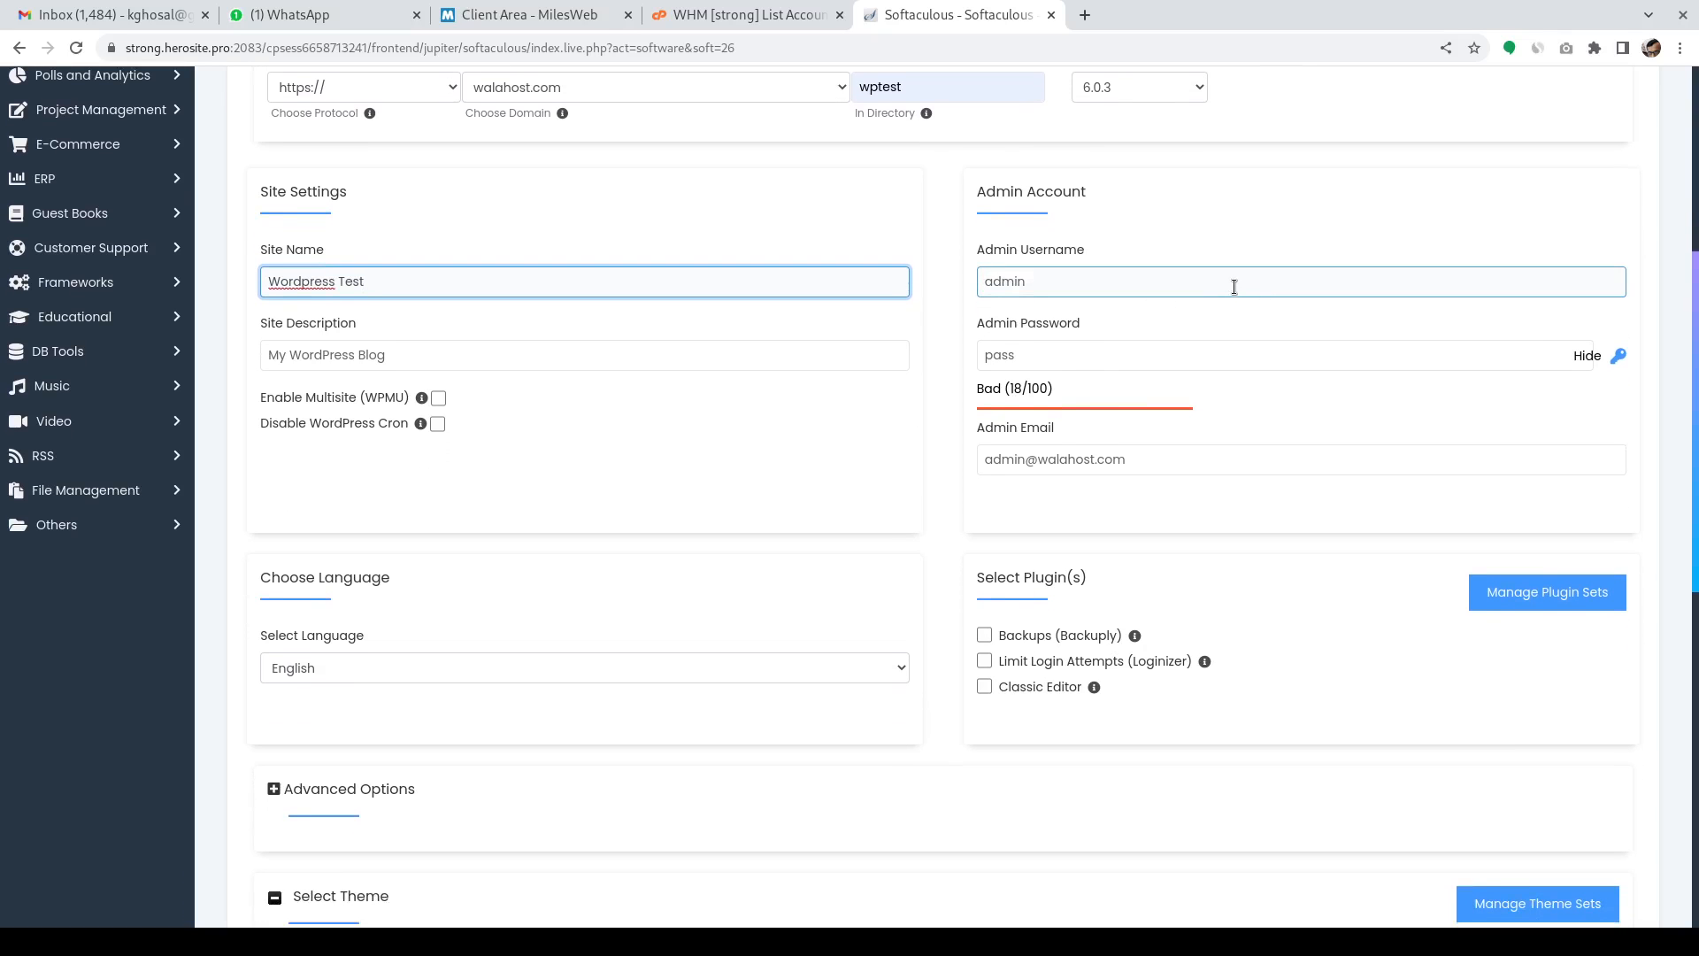
click(1184, 283)
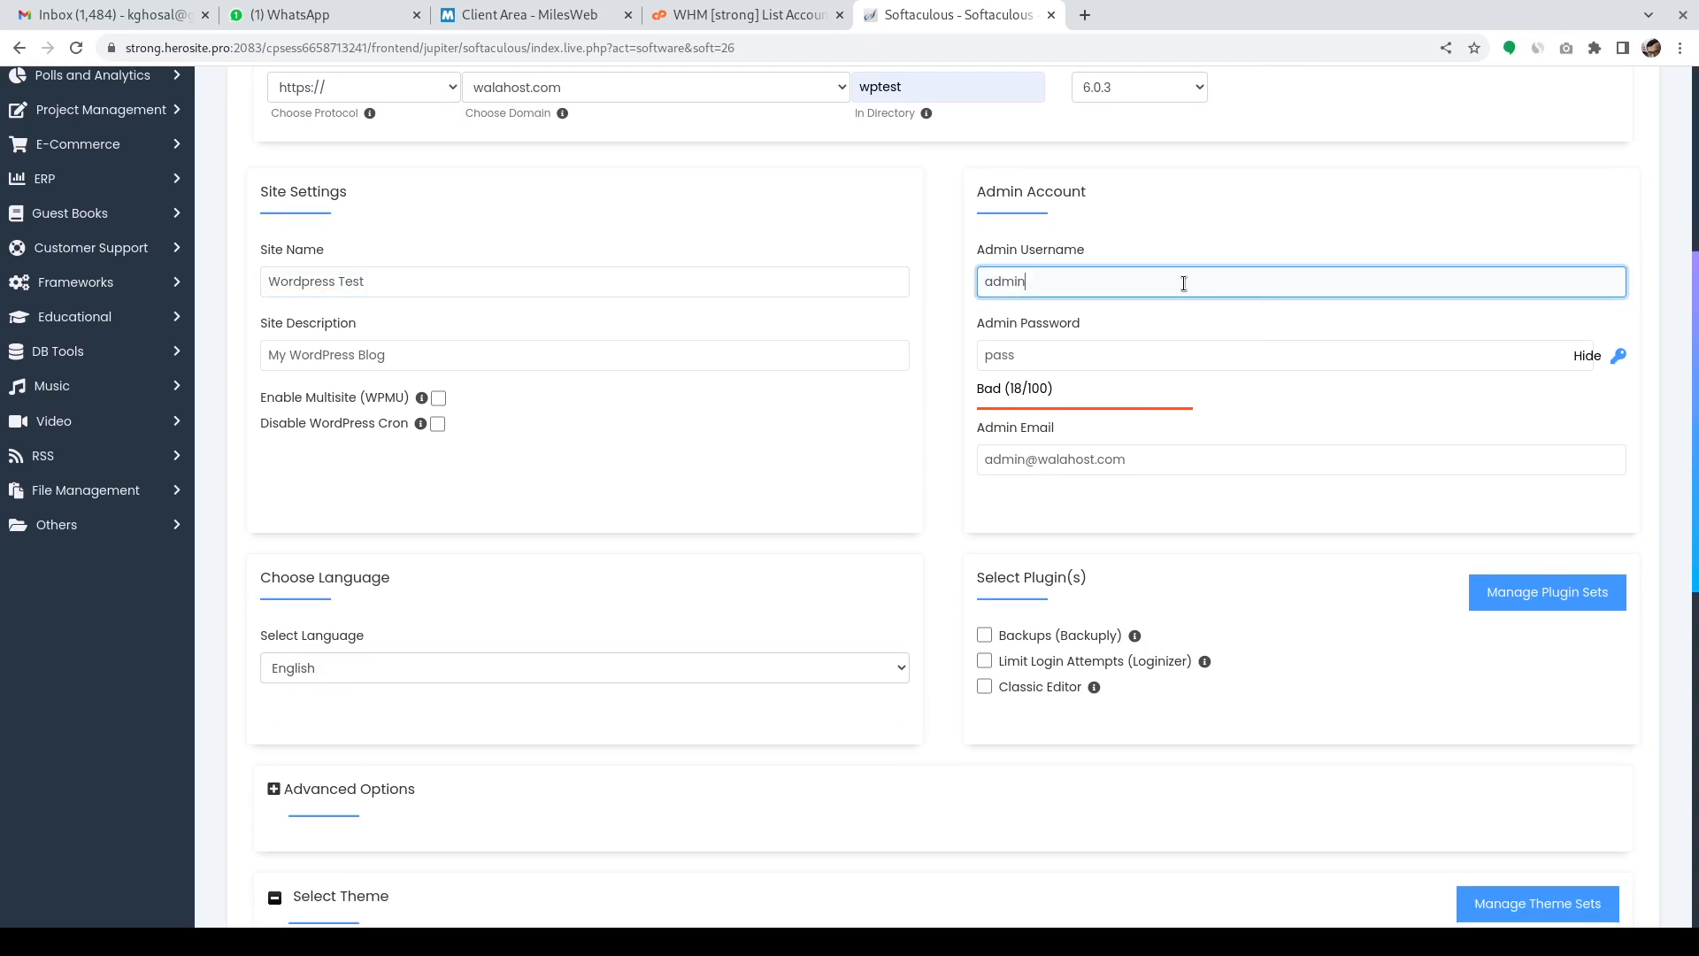
double_click(1184, 283)
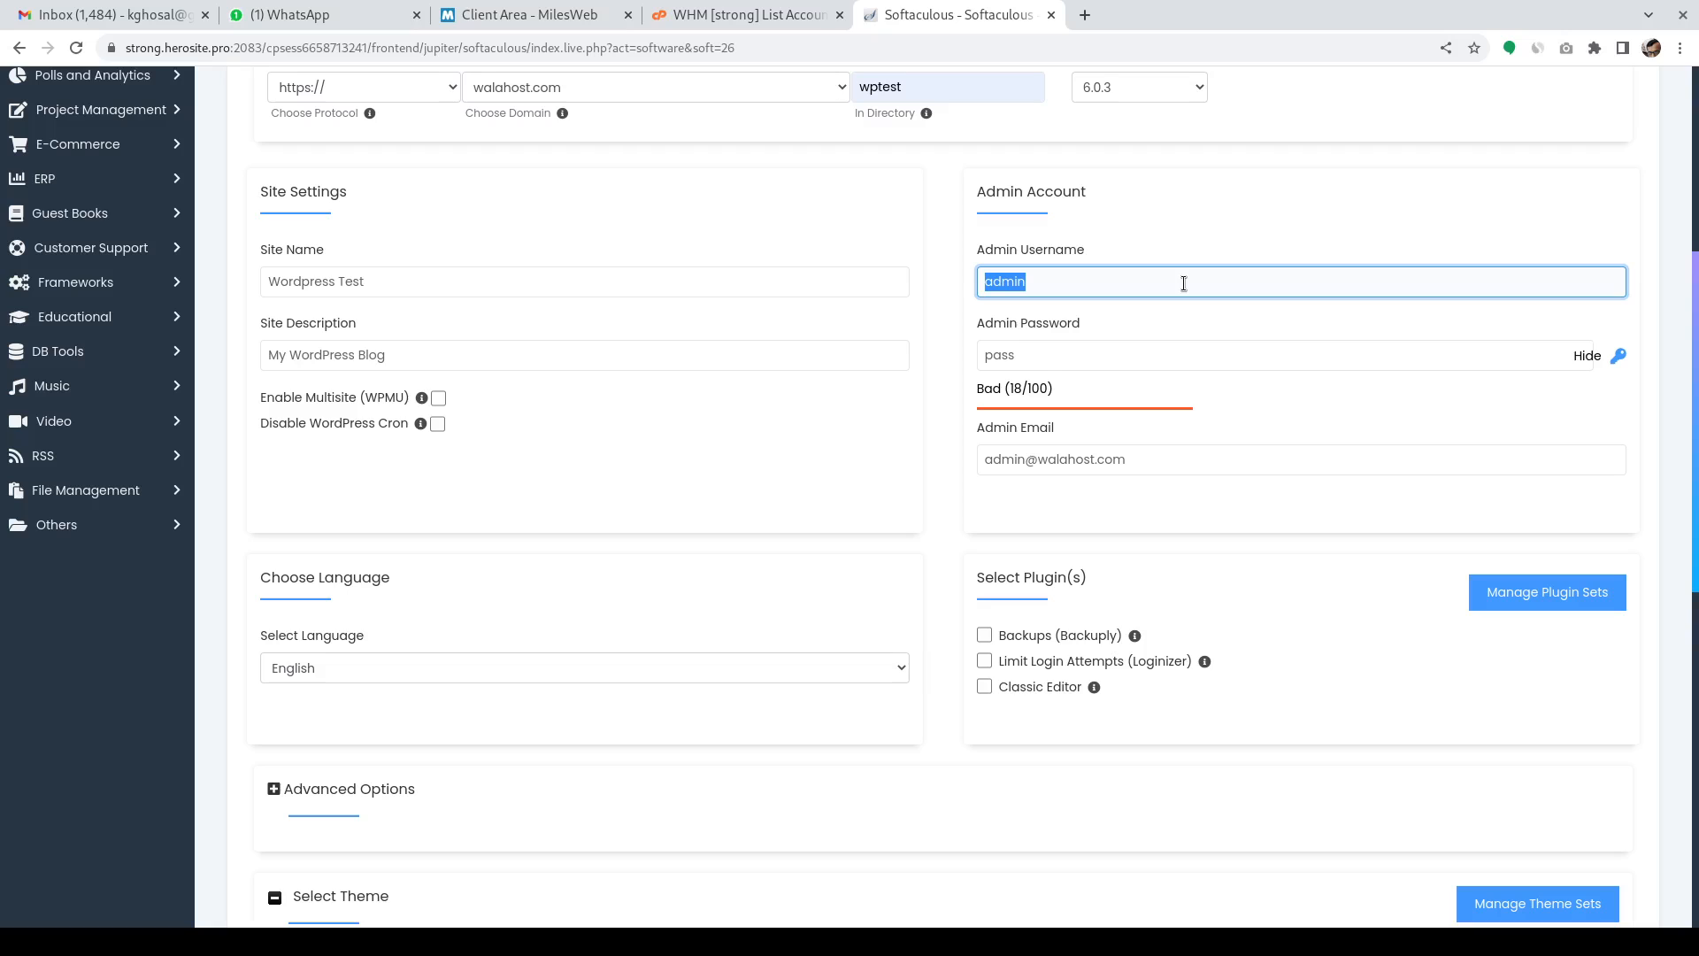
double_click(1215, 358)
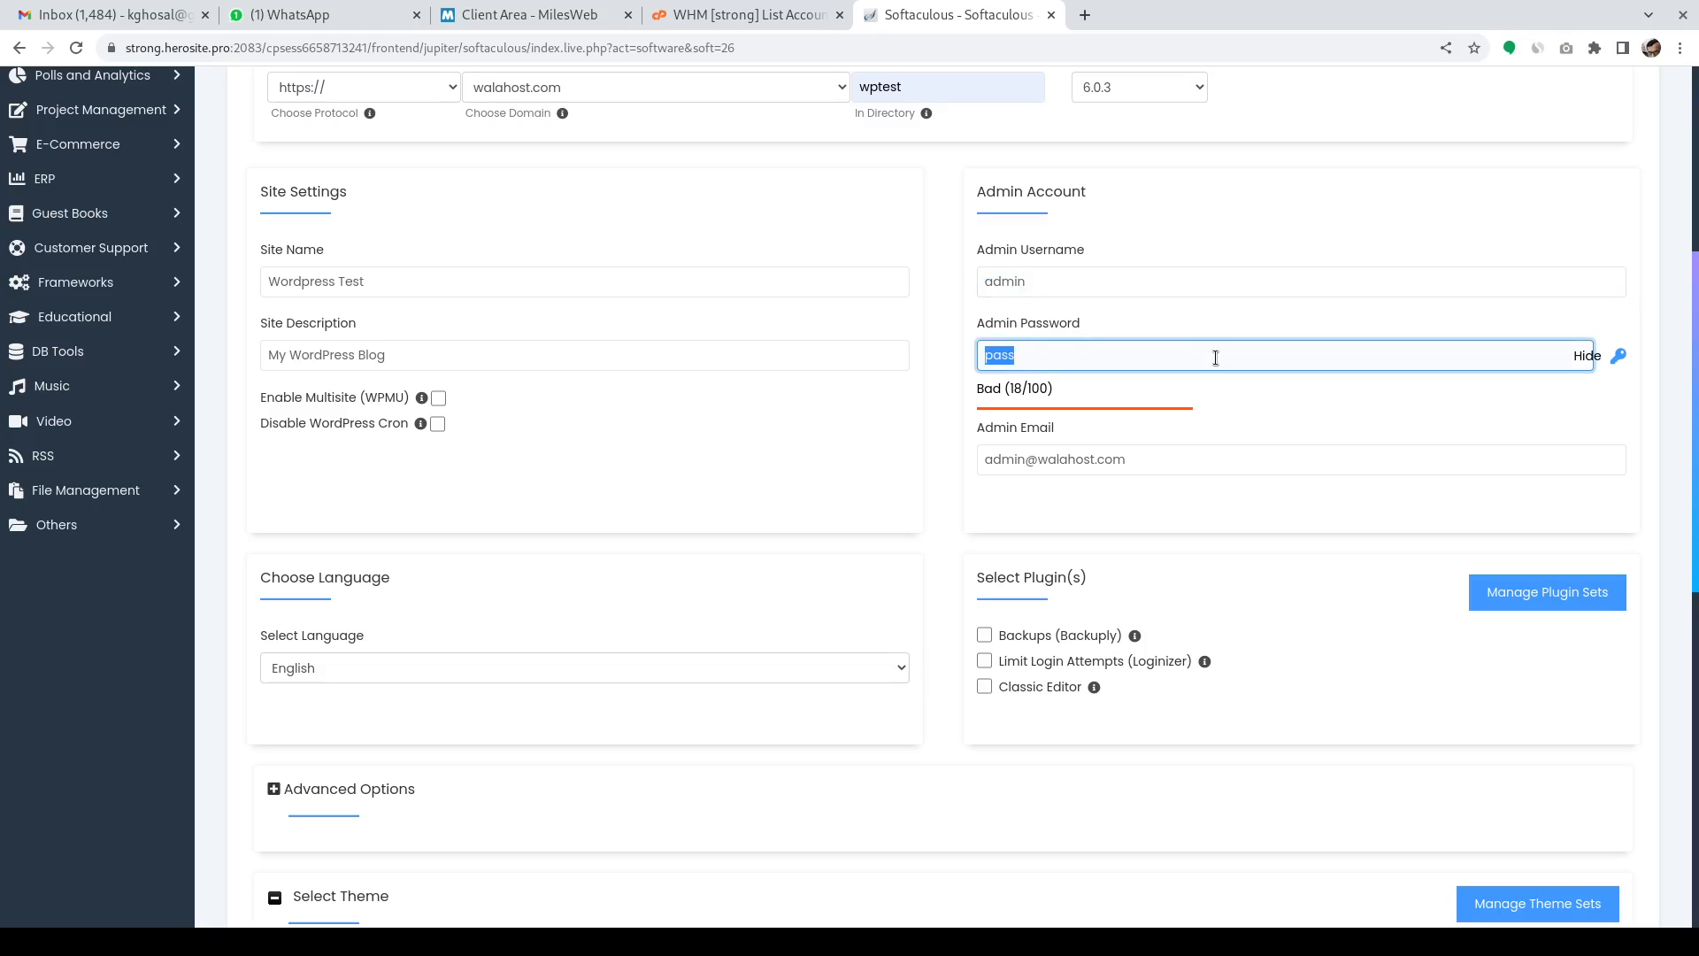
text(pas)
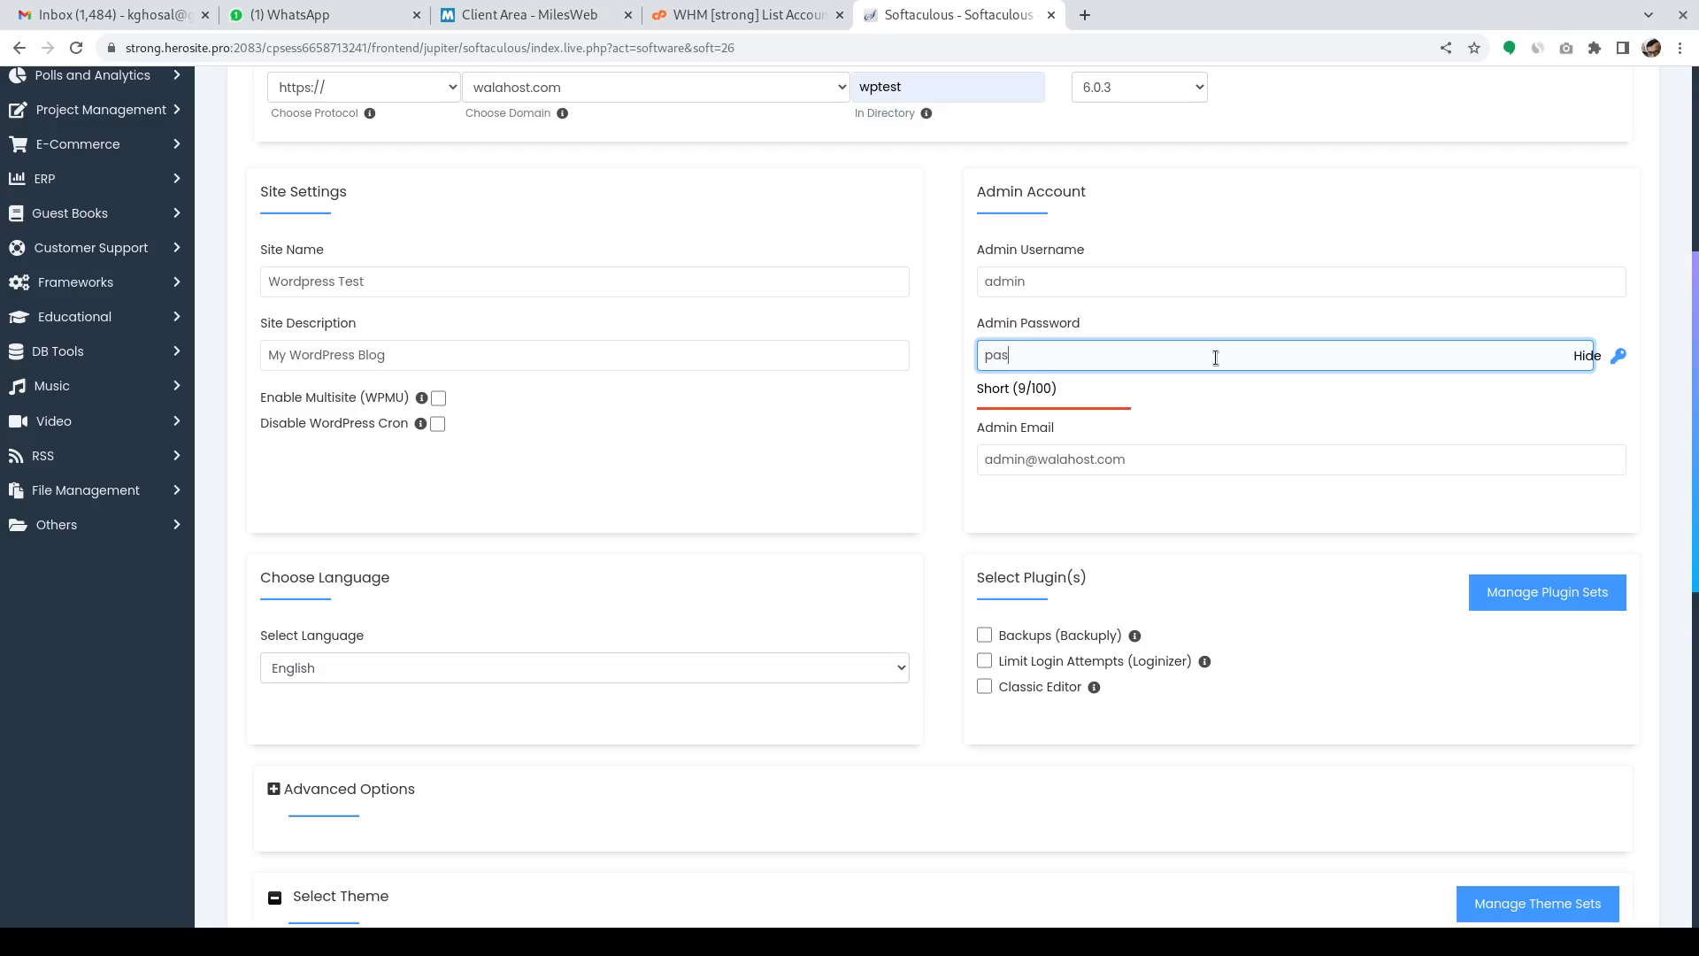
text(sword)
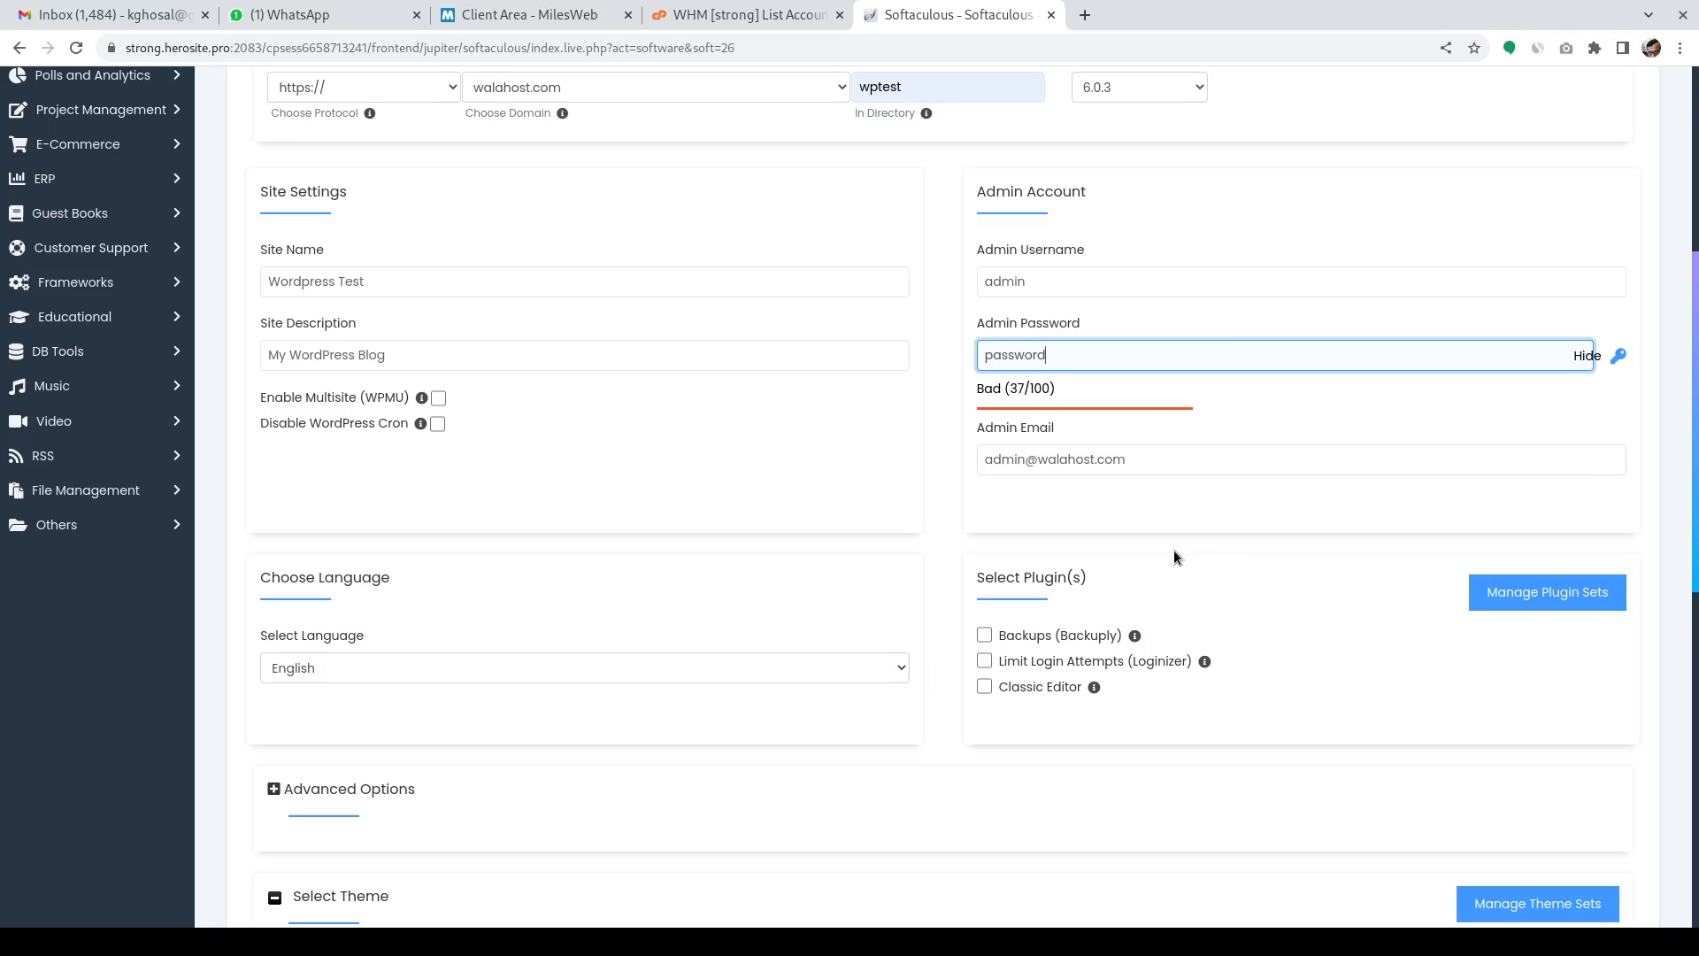
Select the Classic Editor plugin for installation and expand the advanced options
scroll(1258, 560, down, 3)
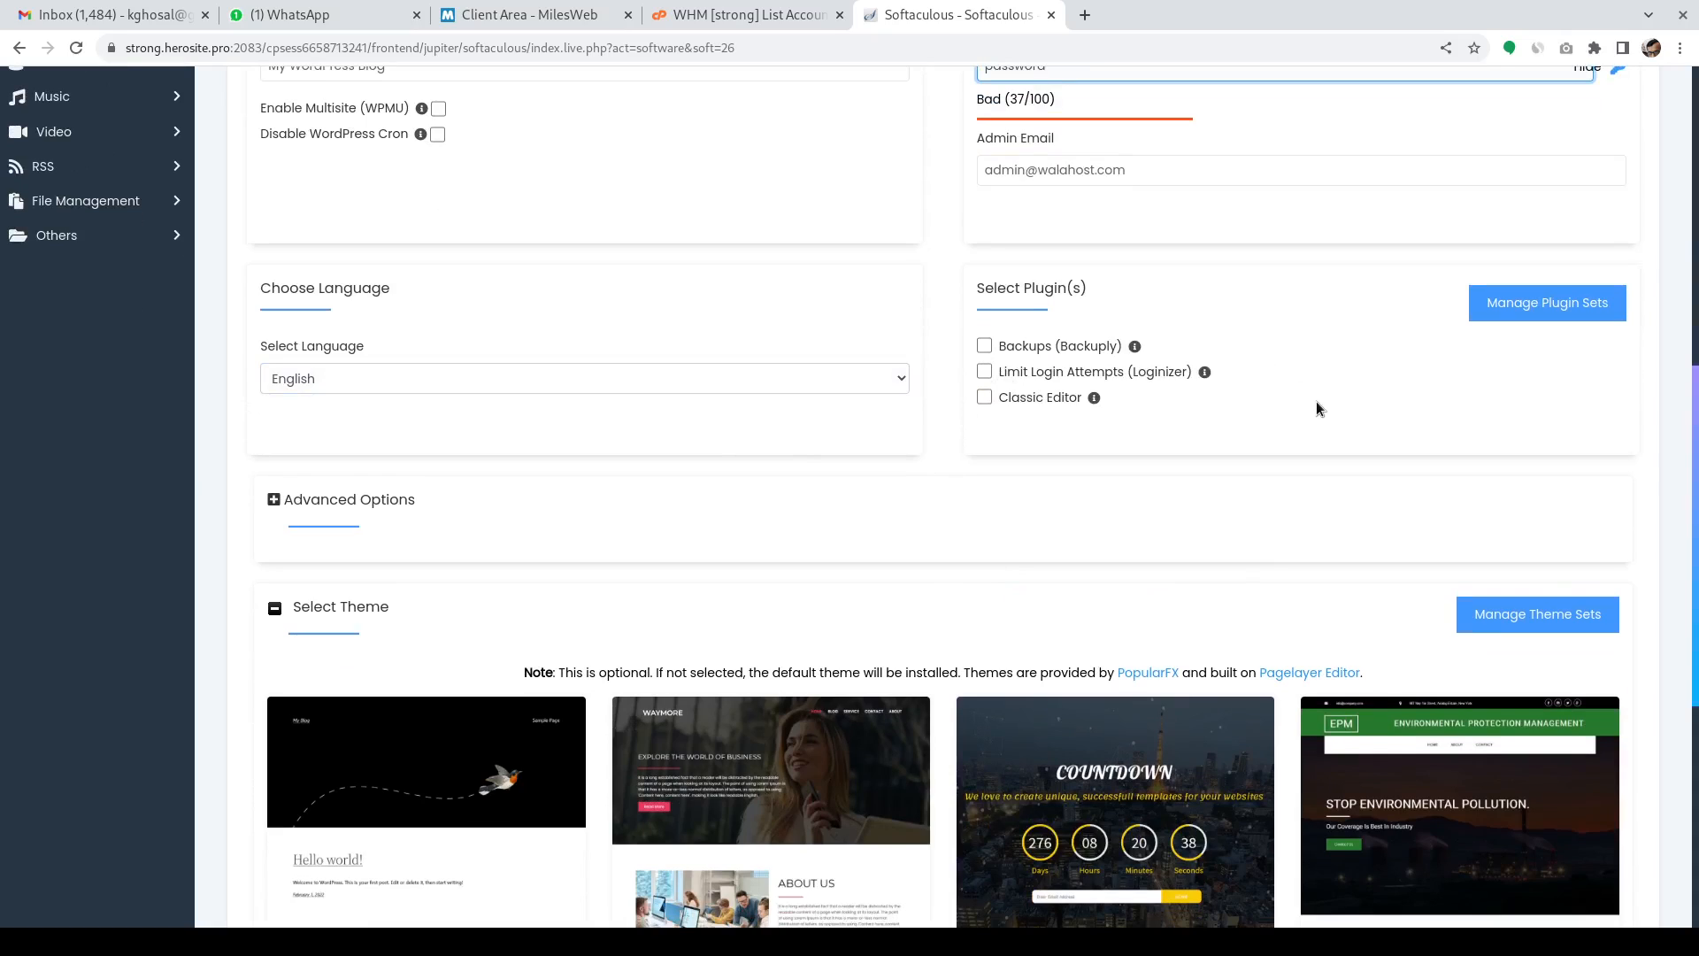
click(984, 398)
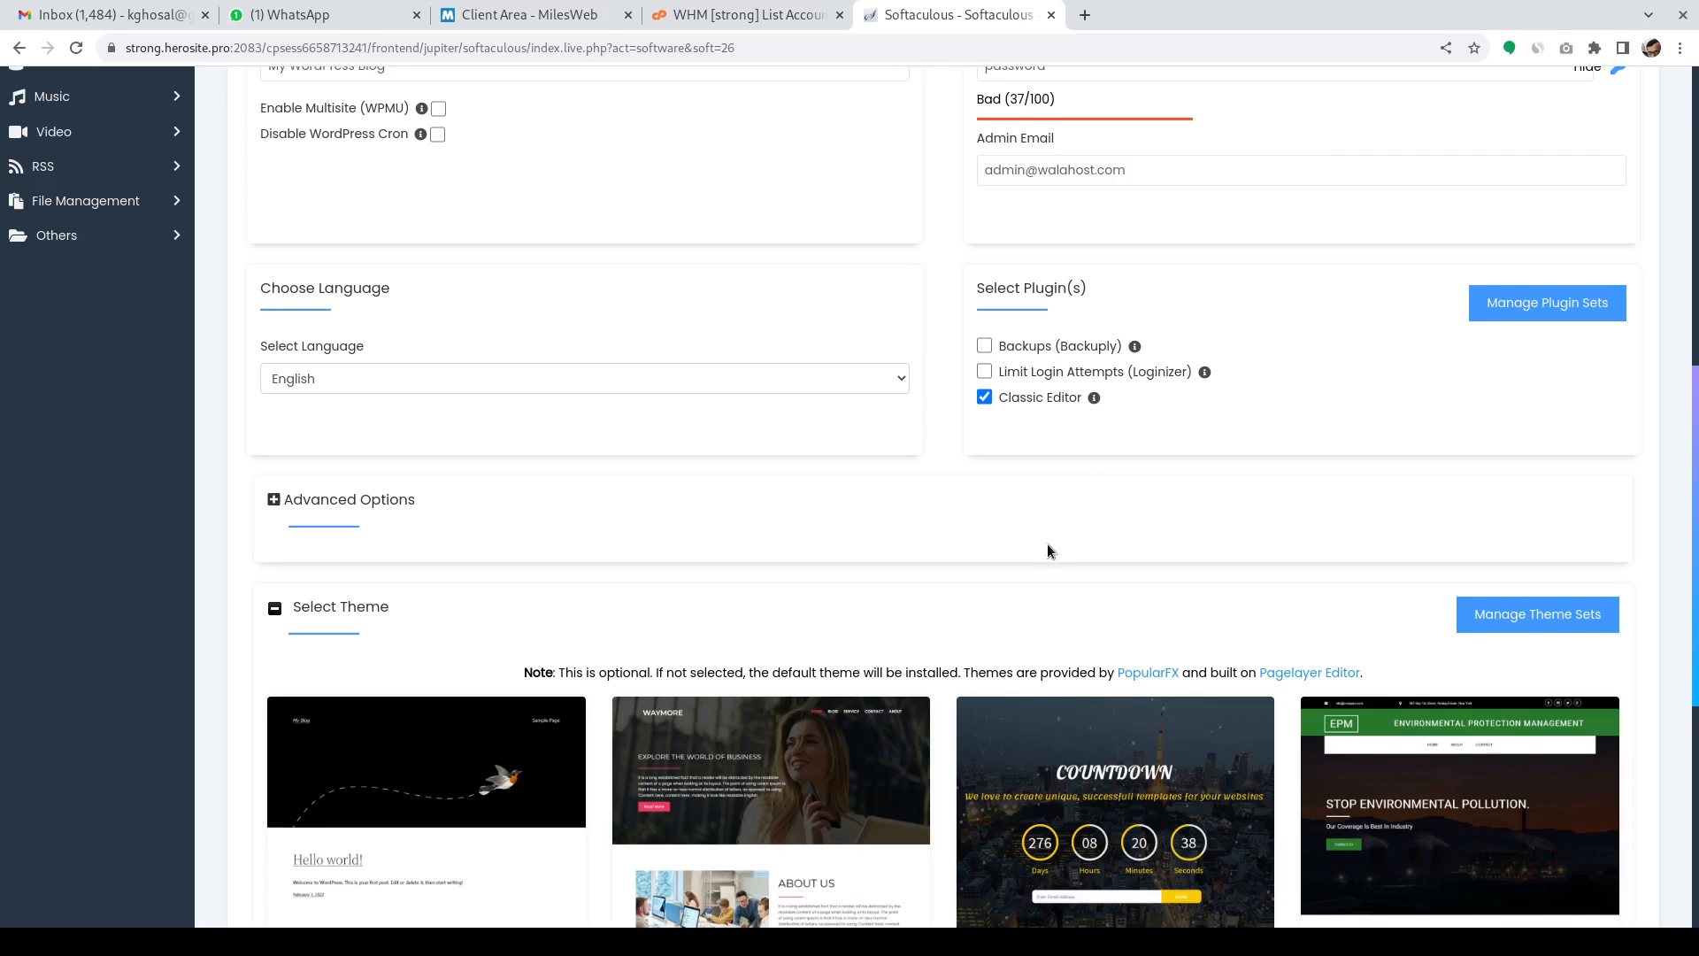
scroll(1048, 545, down, 1)
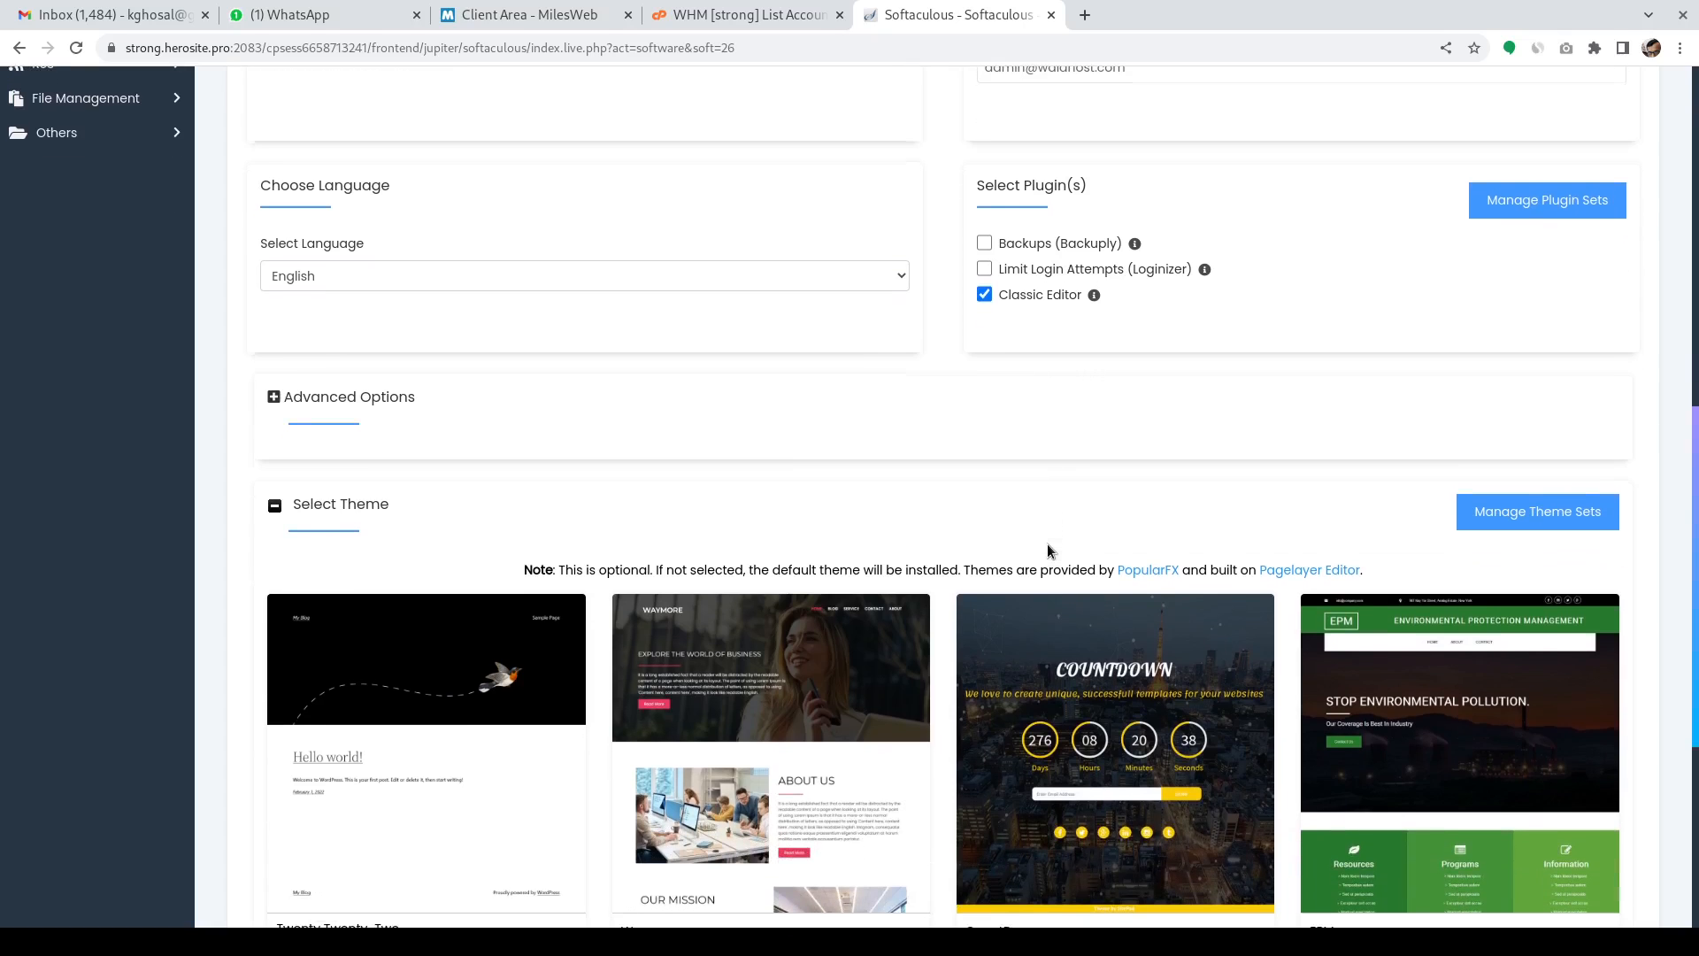
click(393, 400)
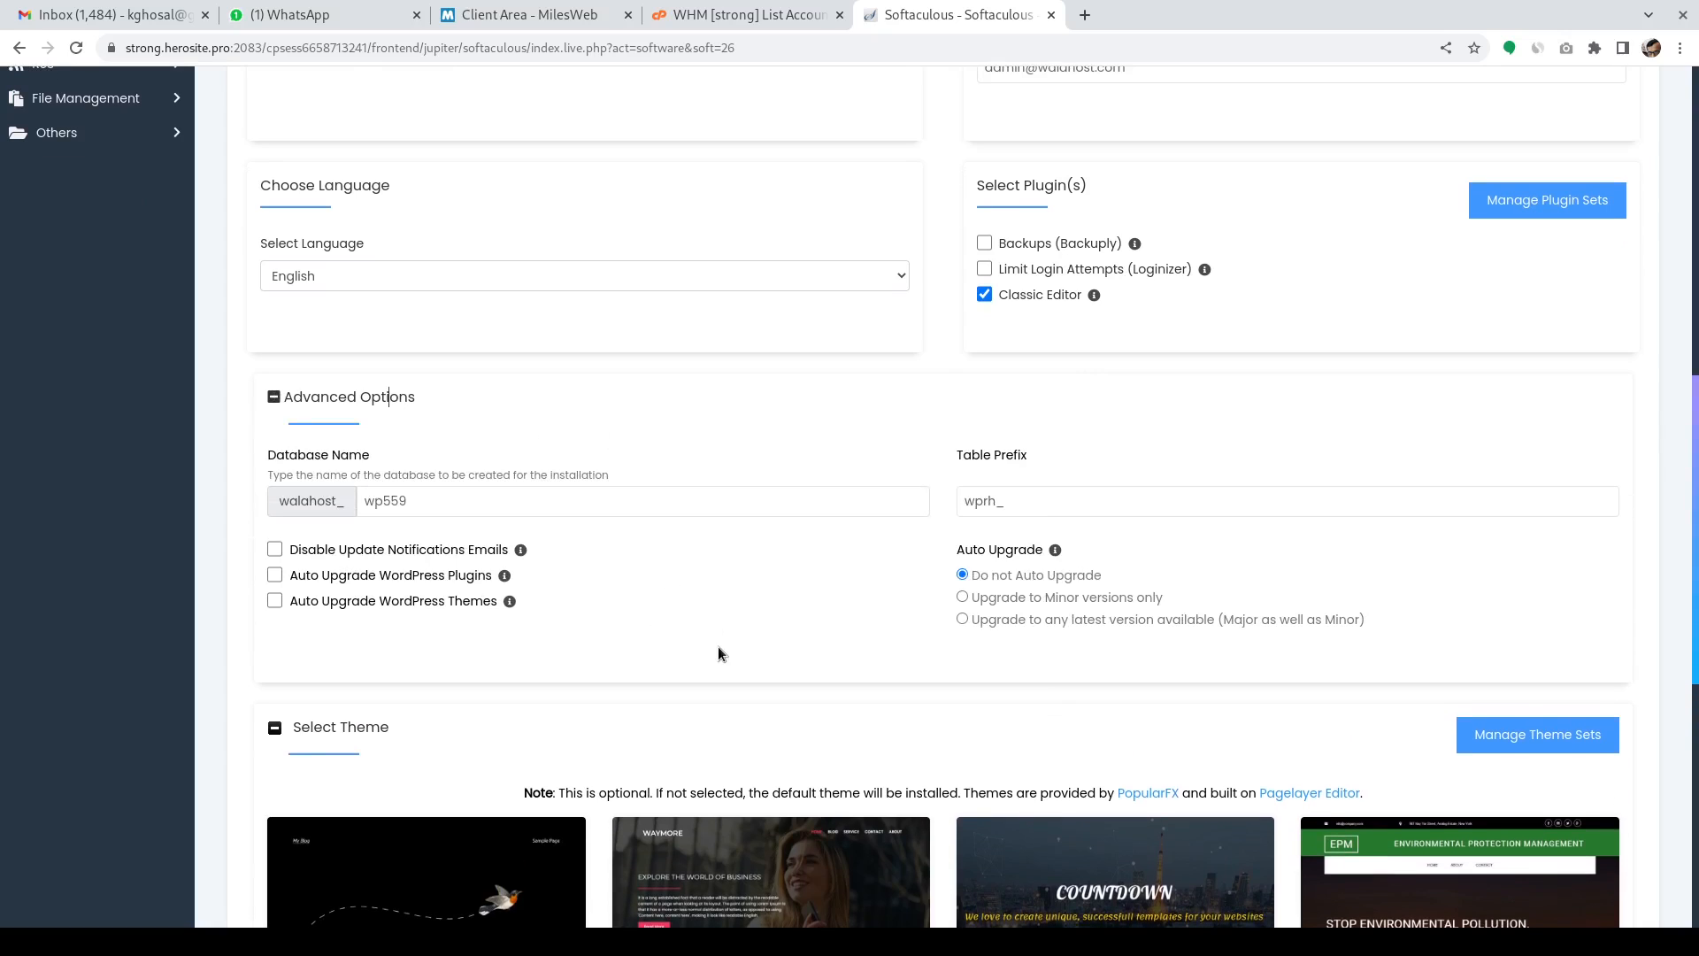
Examine the database name, table prefix, auto-upgrade options and available themes through to the end of the installation form
click(565, 502)
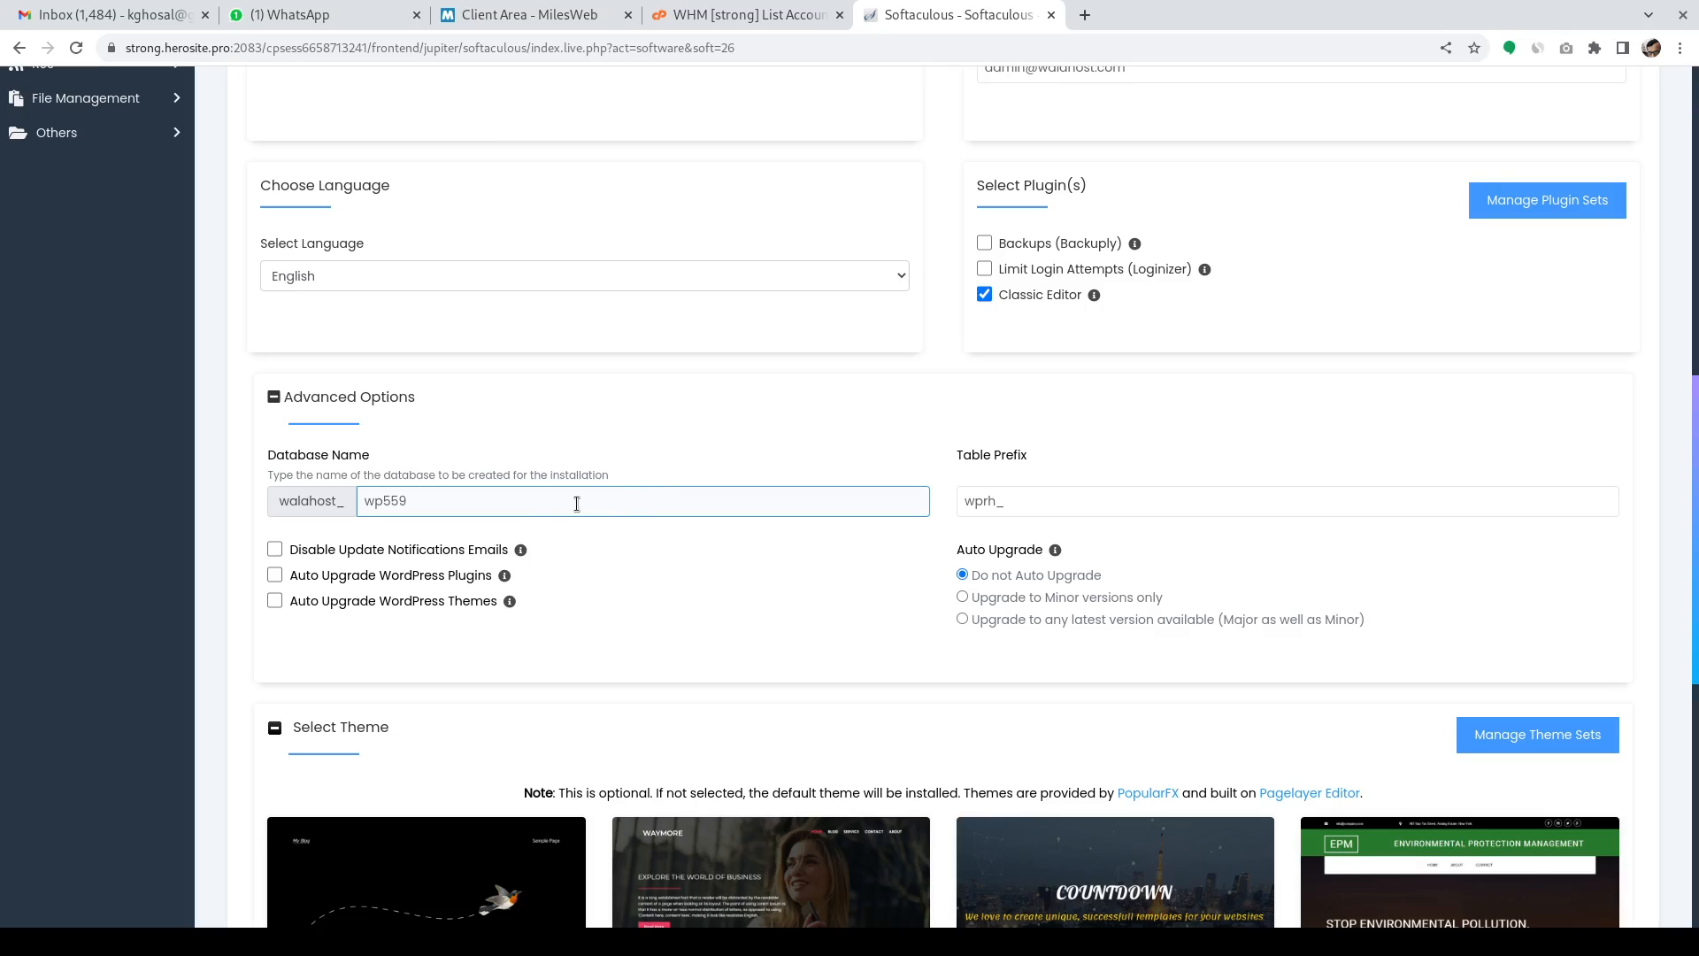
click(526, 503)
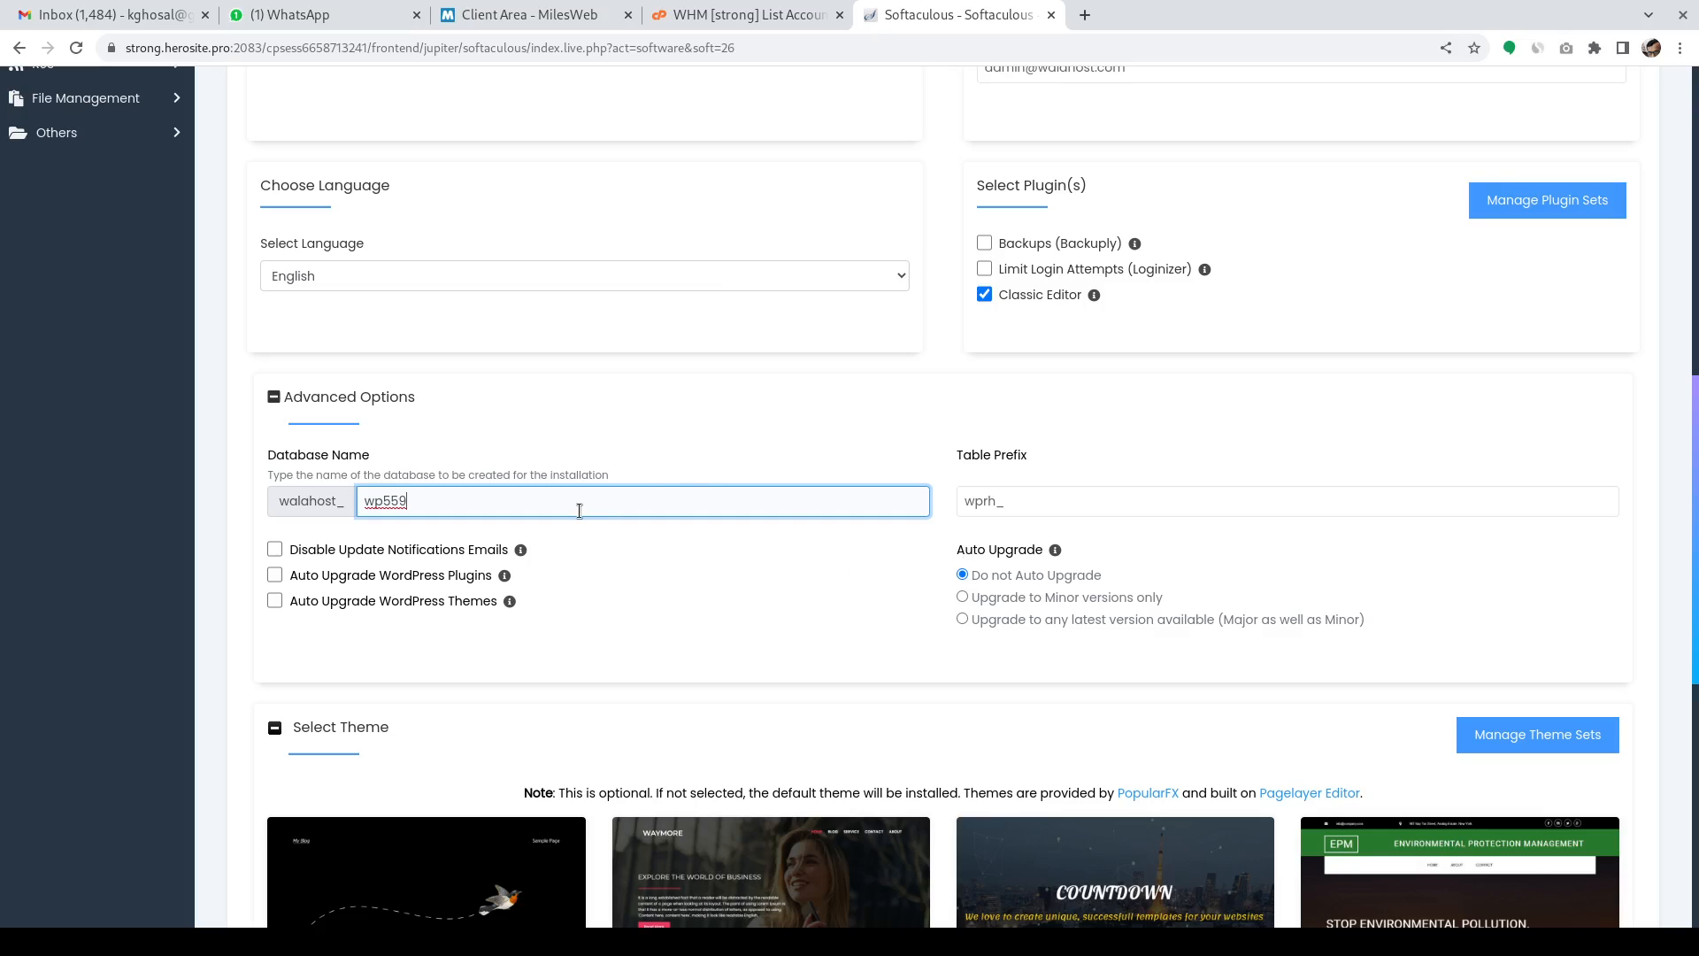
click(1052, 503)
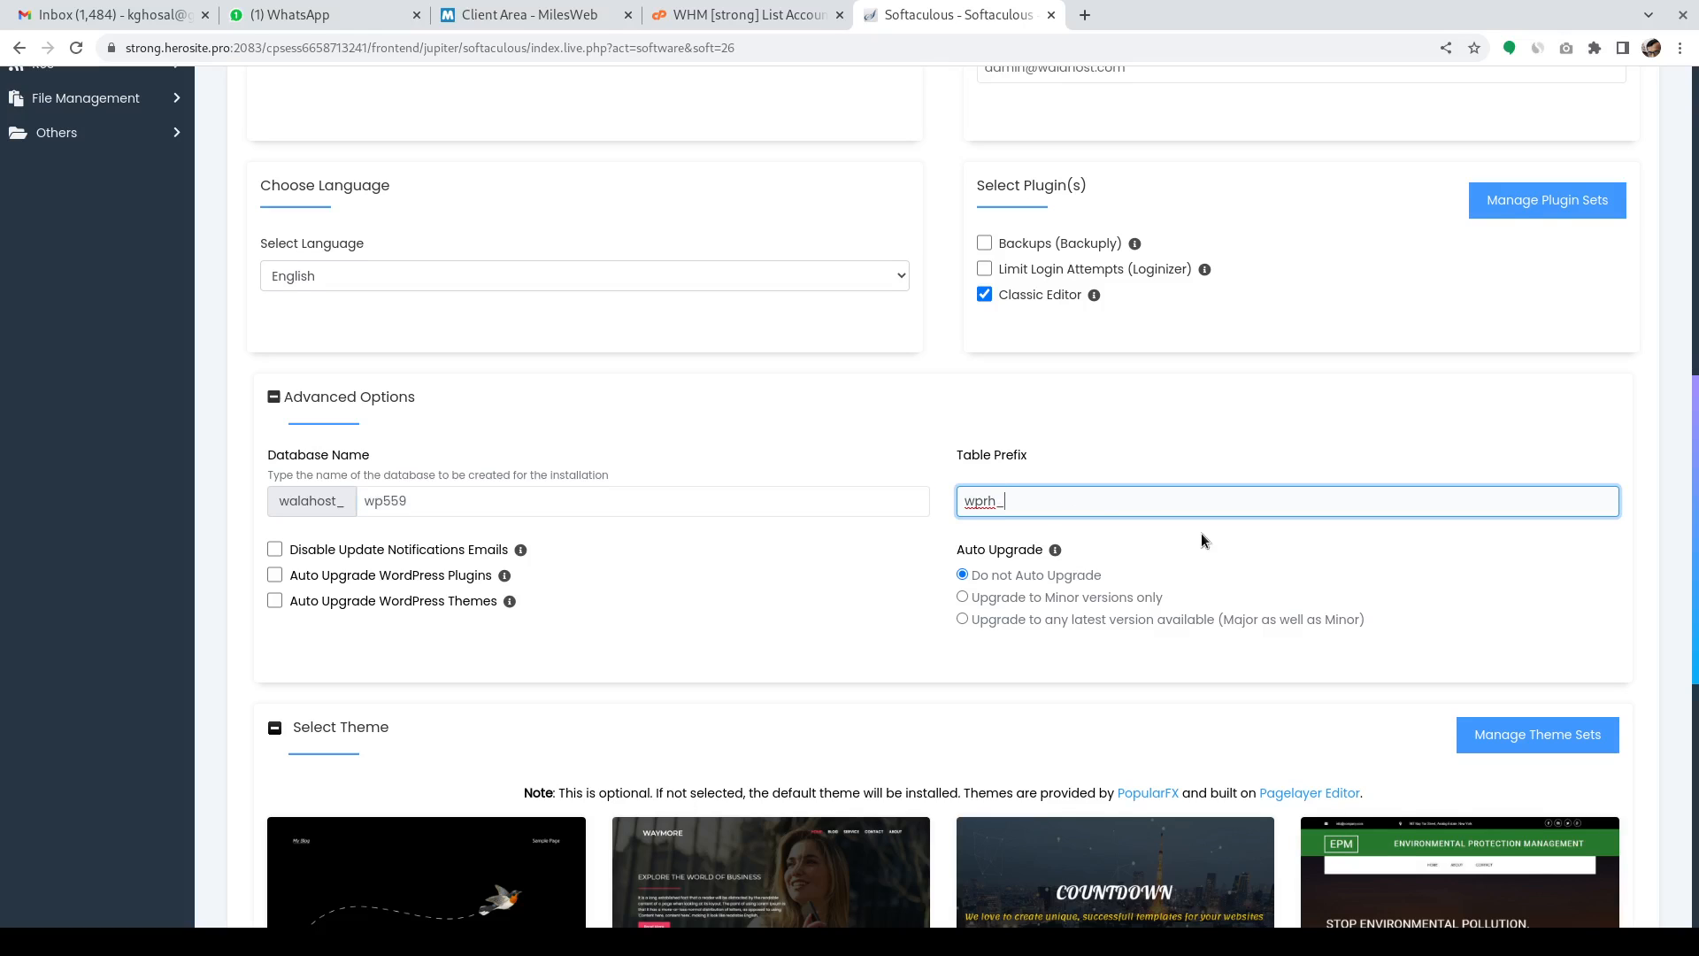
scroll(1202, 536, down, 3)
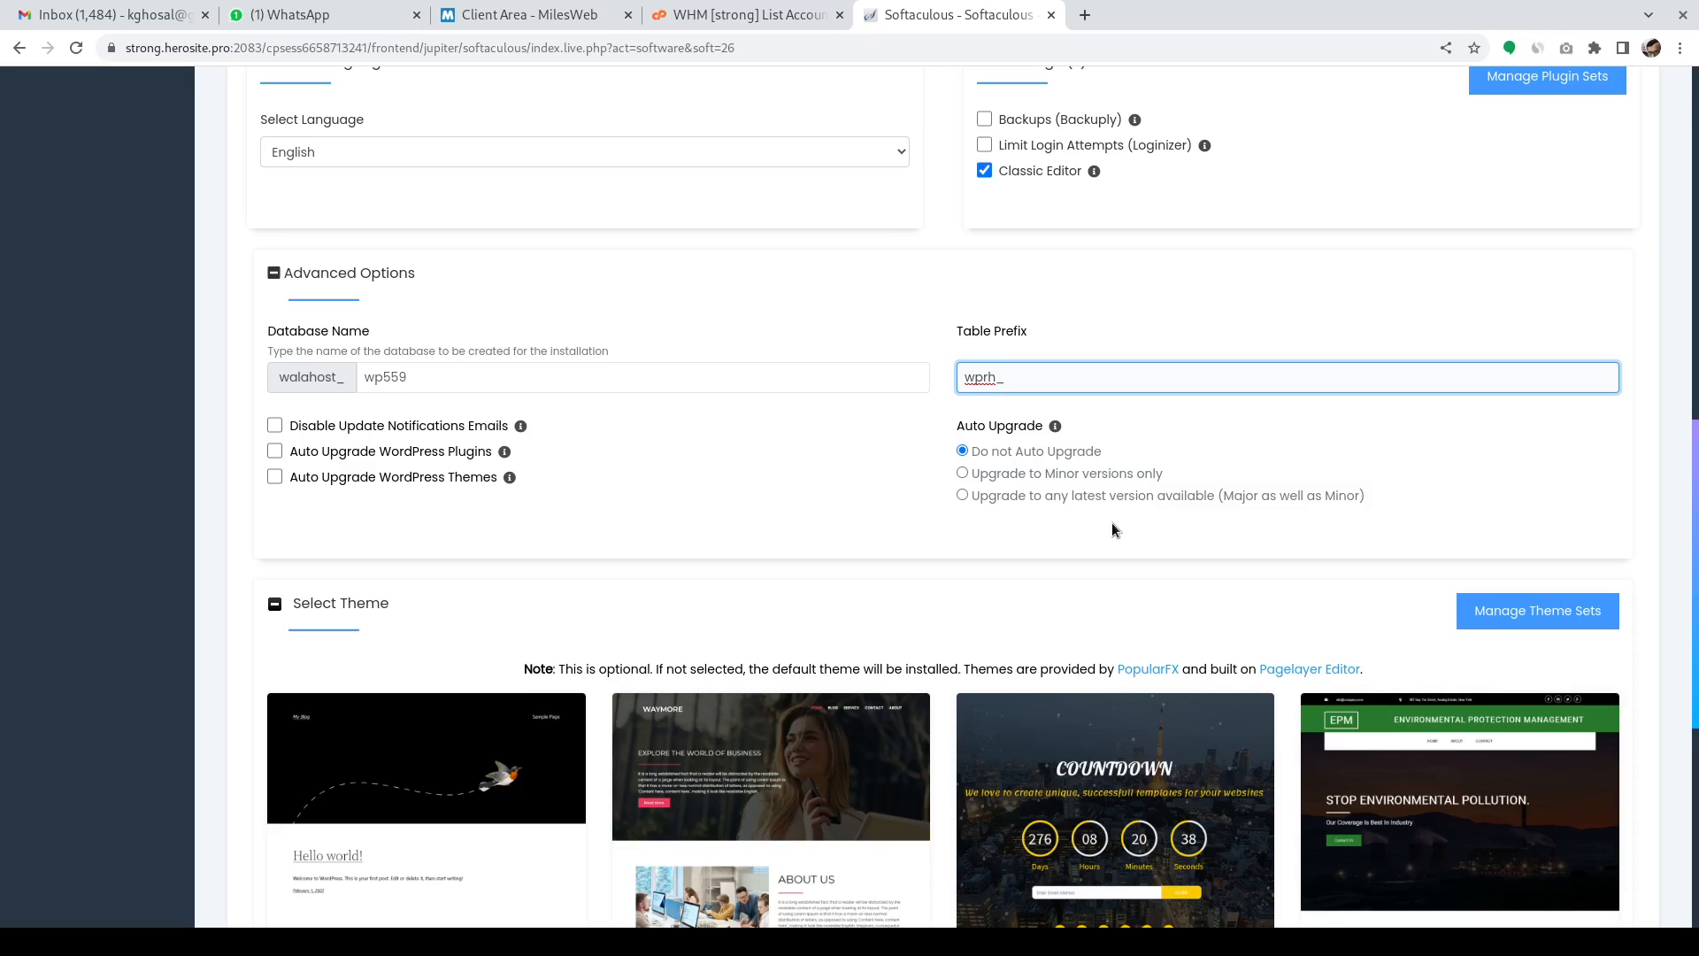
scroll(1113, 525, down, 2)
scroll(1112, 528, down, 1)
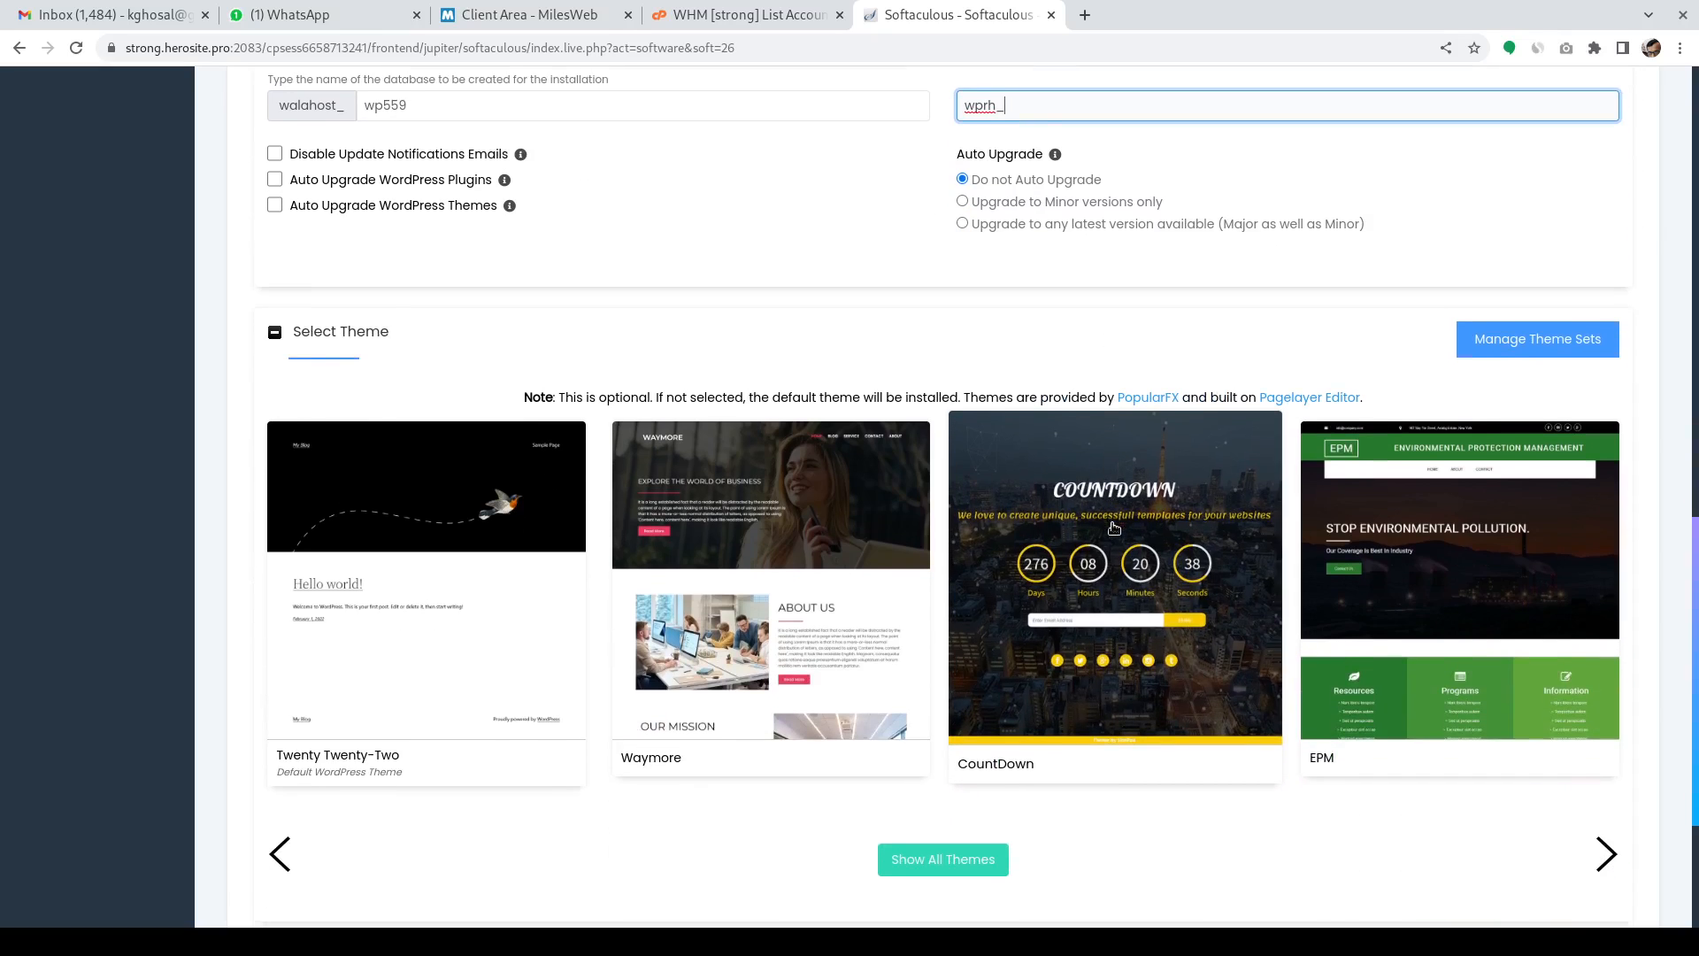
scroll(1283, 769, down, 1)
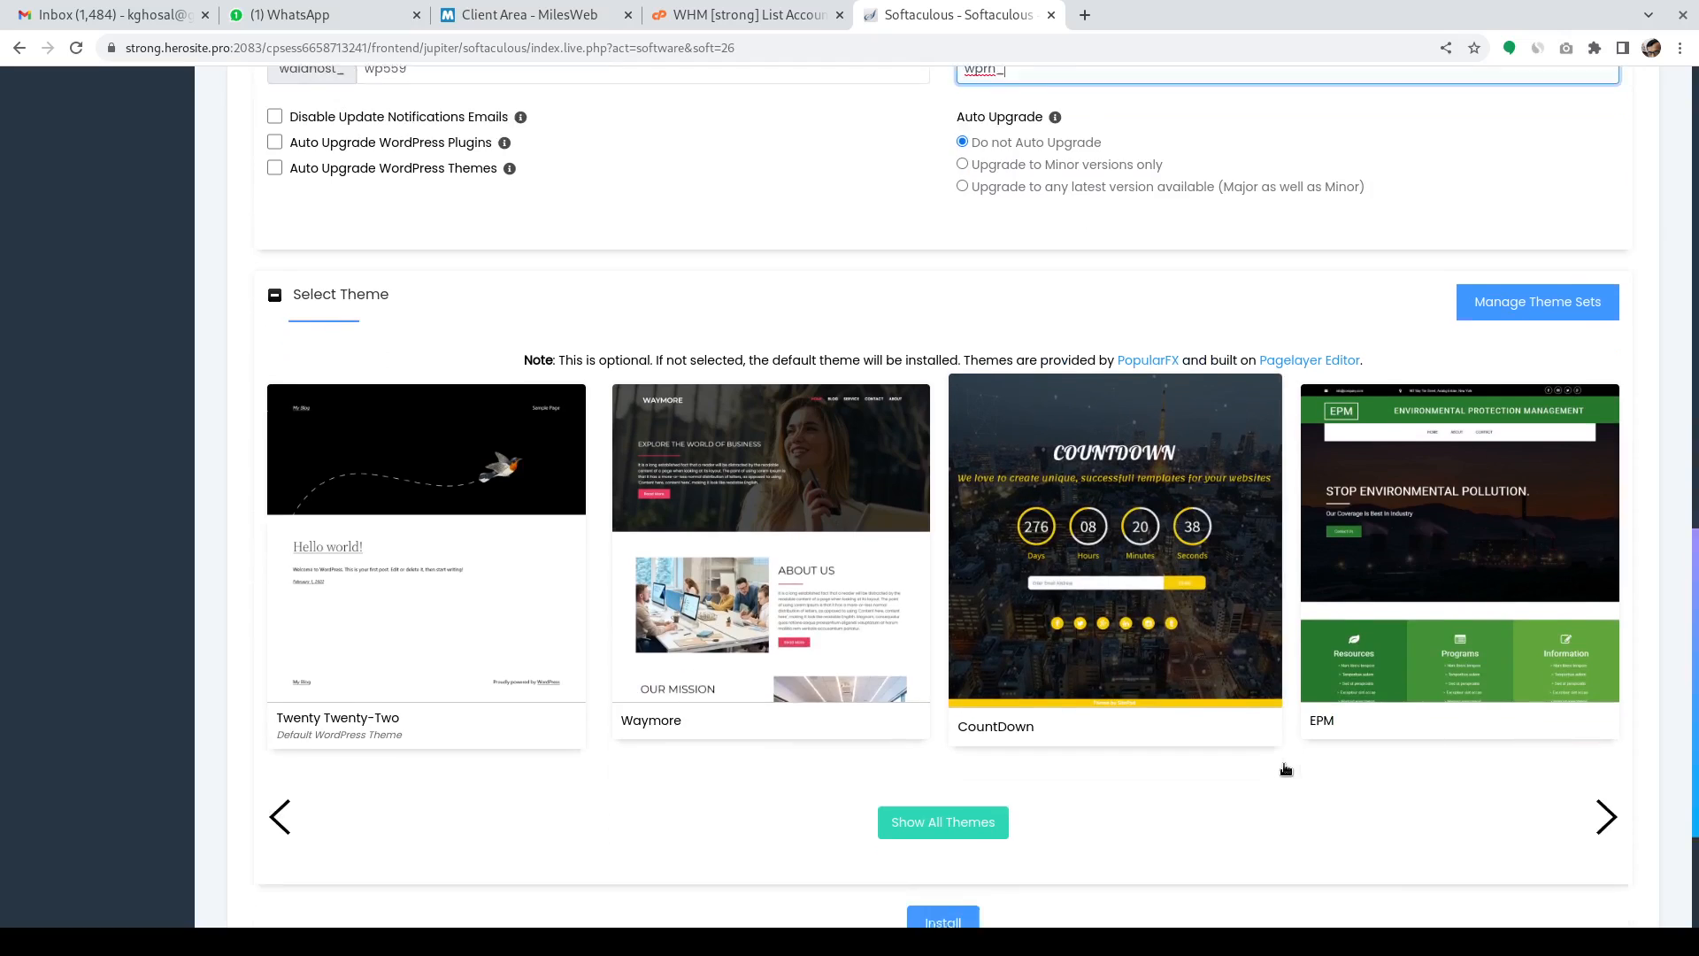
scroll(1285, 769, up, 3)
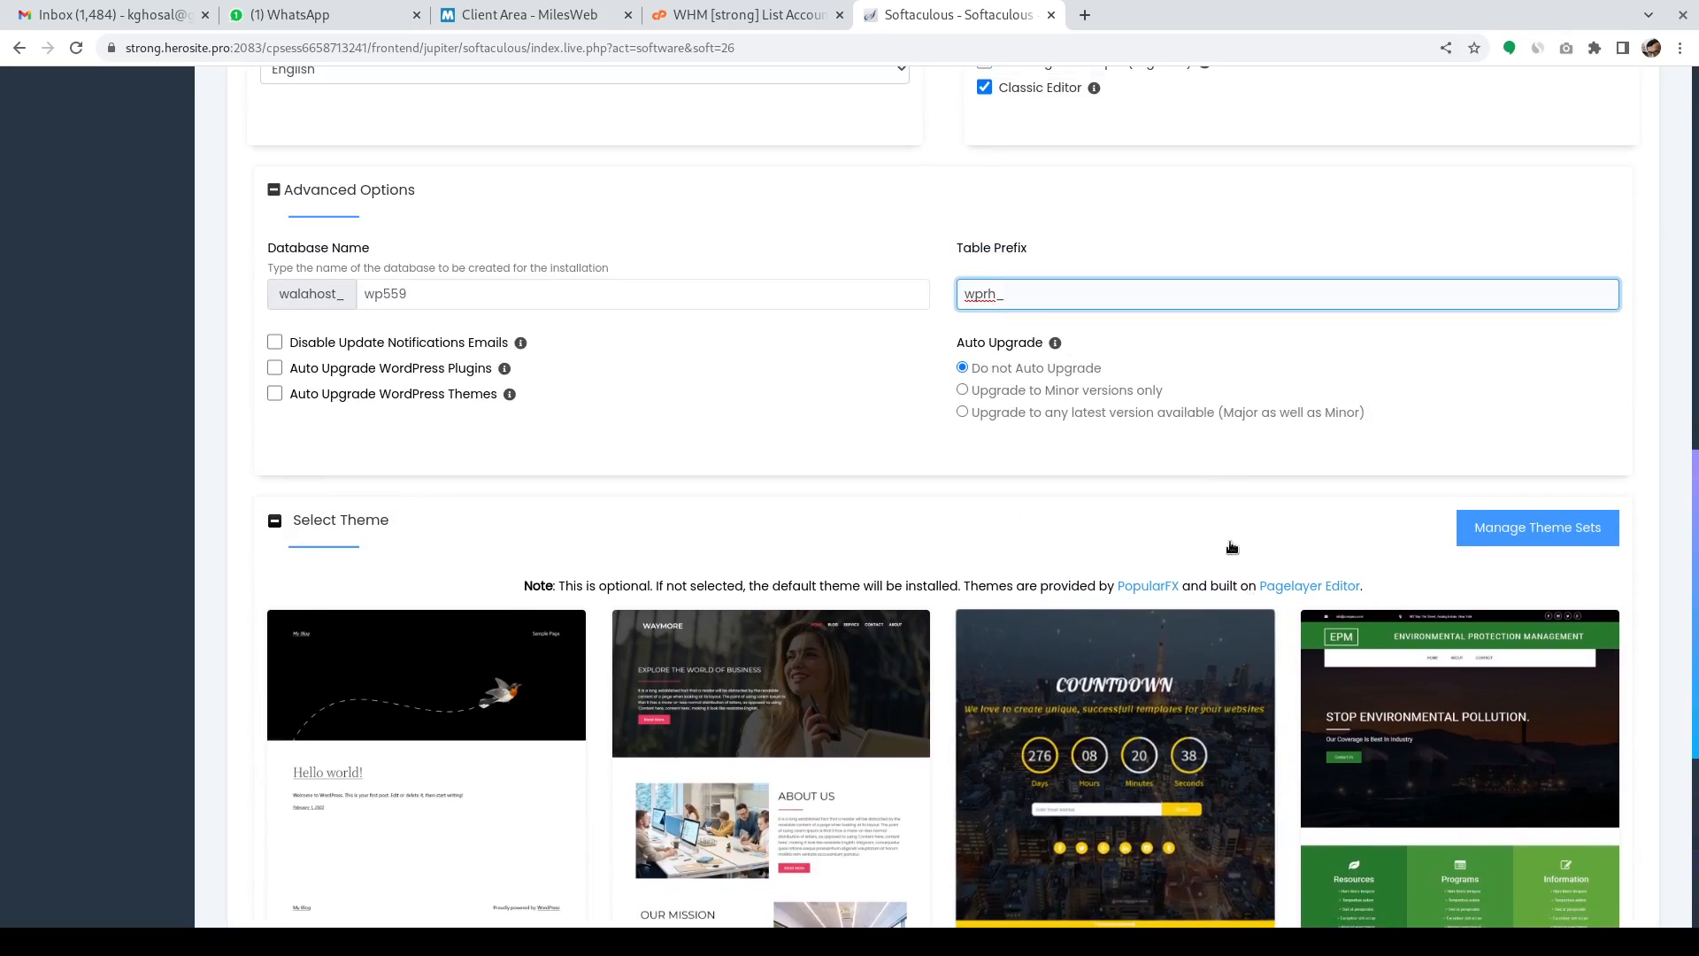
scroll(1225, 534, down, 1)
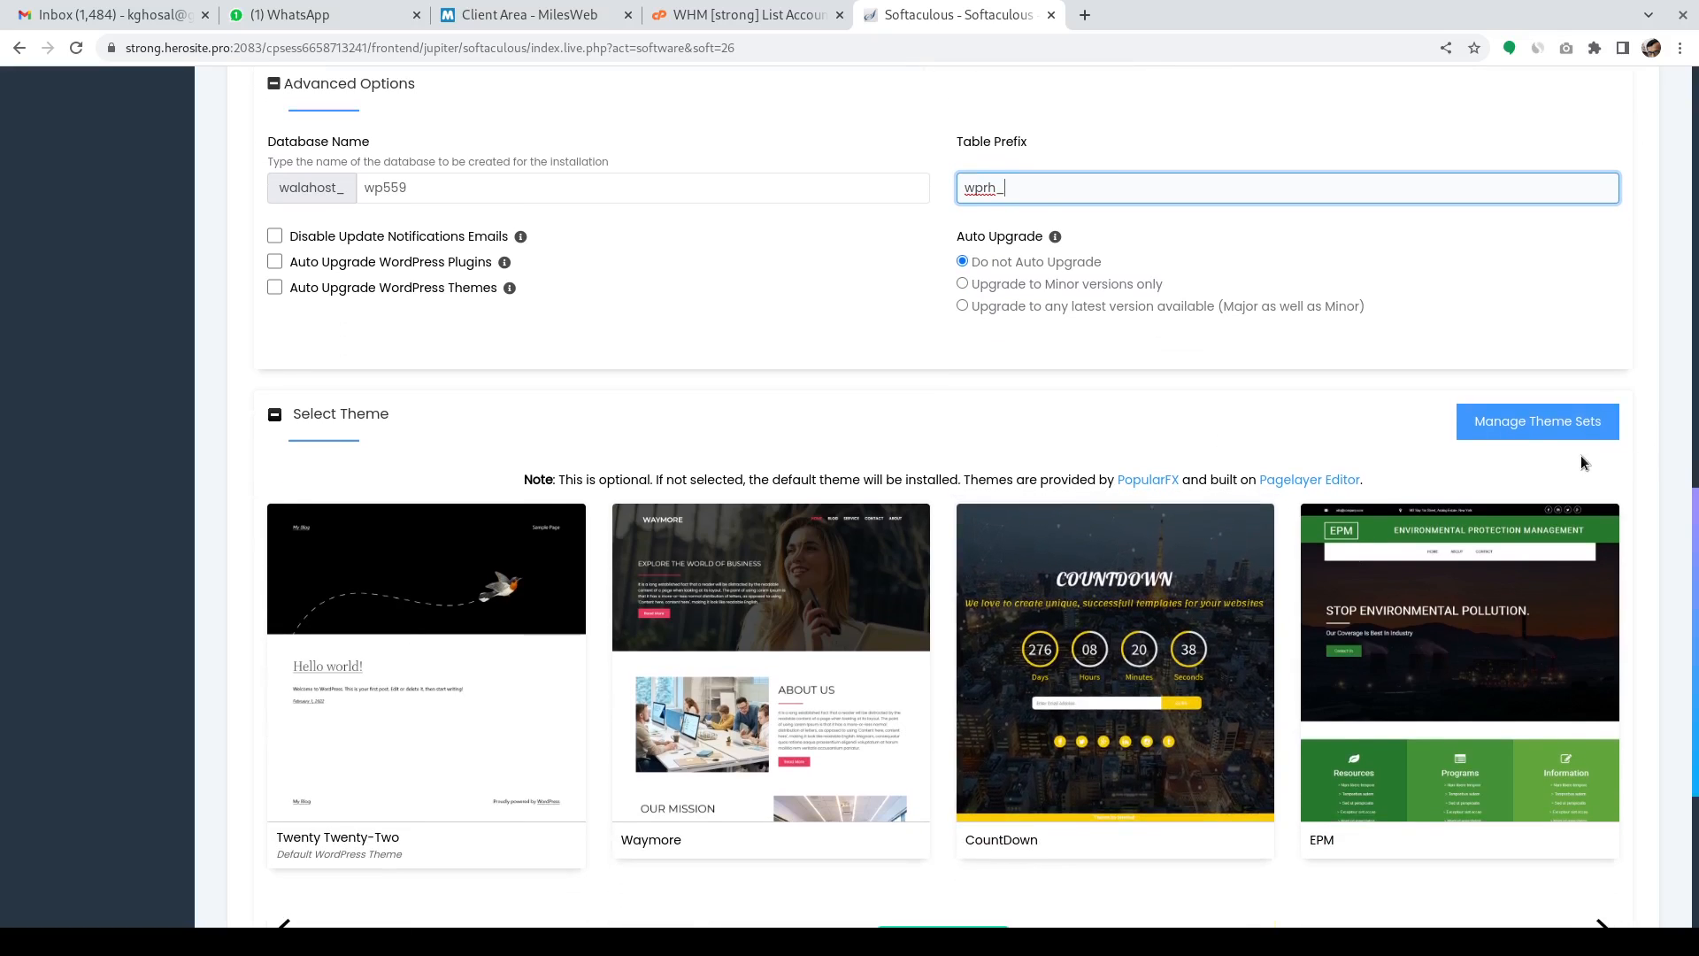
scroll(1276, 439, down, 3)
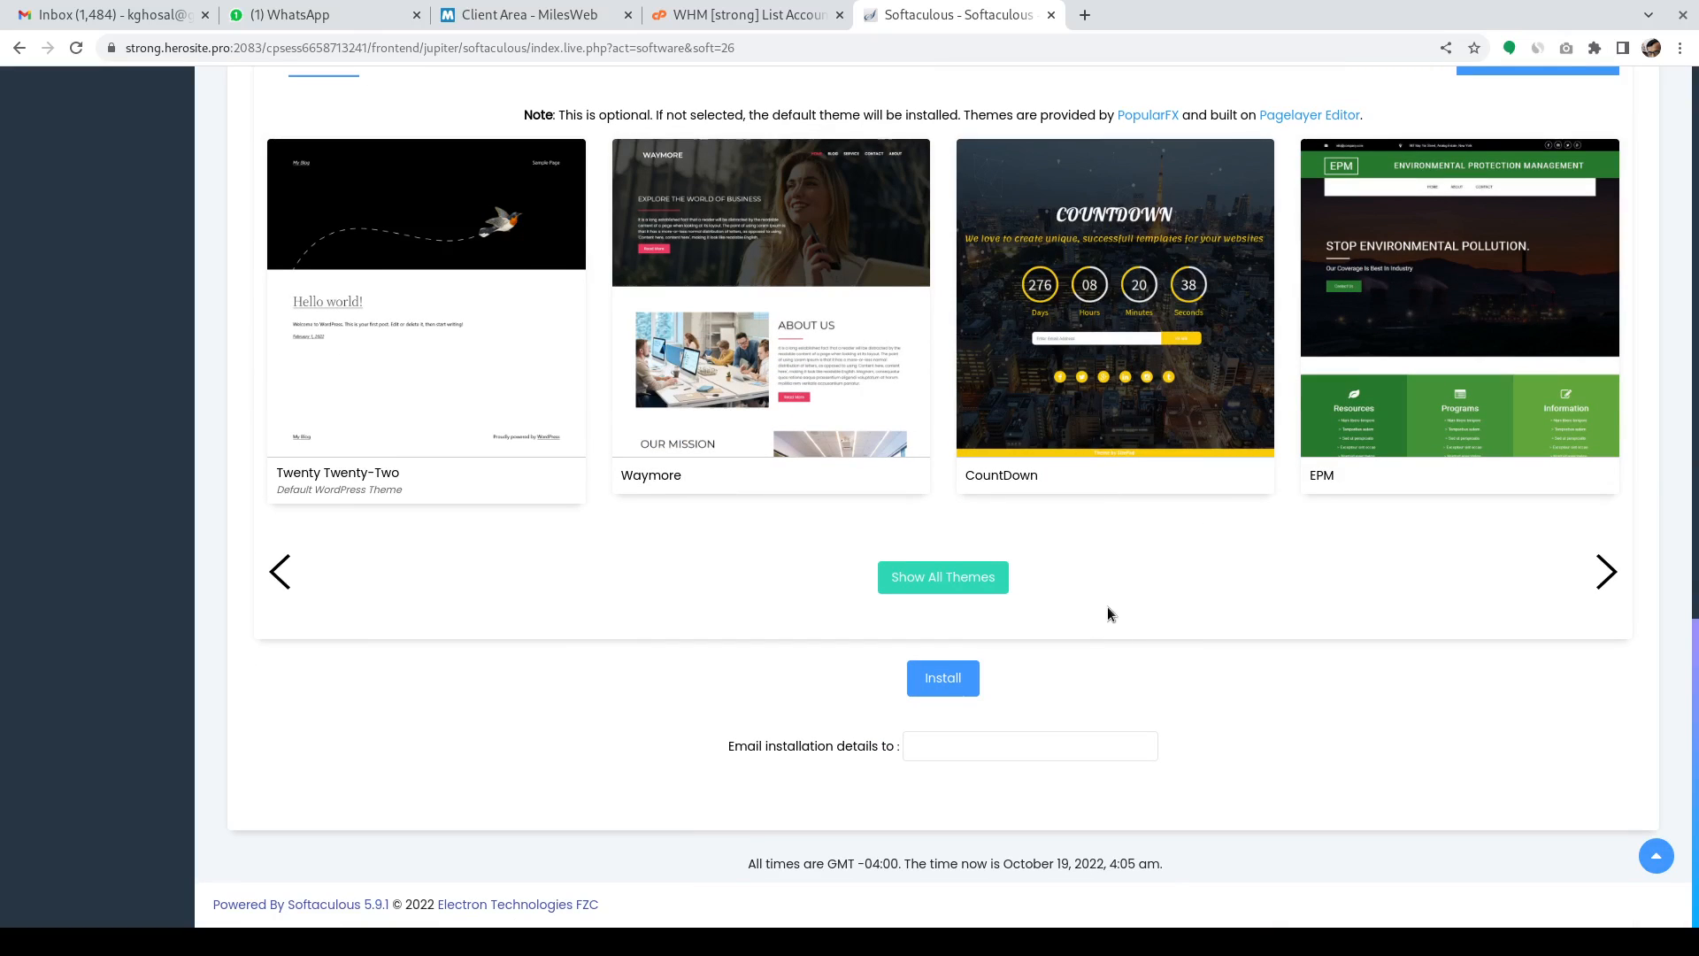
Recheck the wptest installation directory in the software setup and start the WordPress installation
scroll(1107, 607, up, 13)
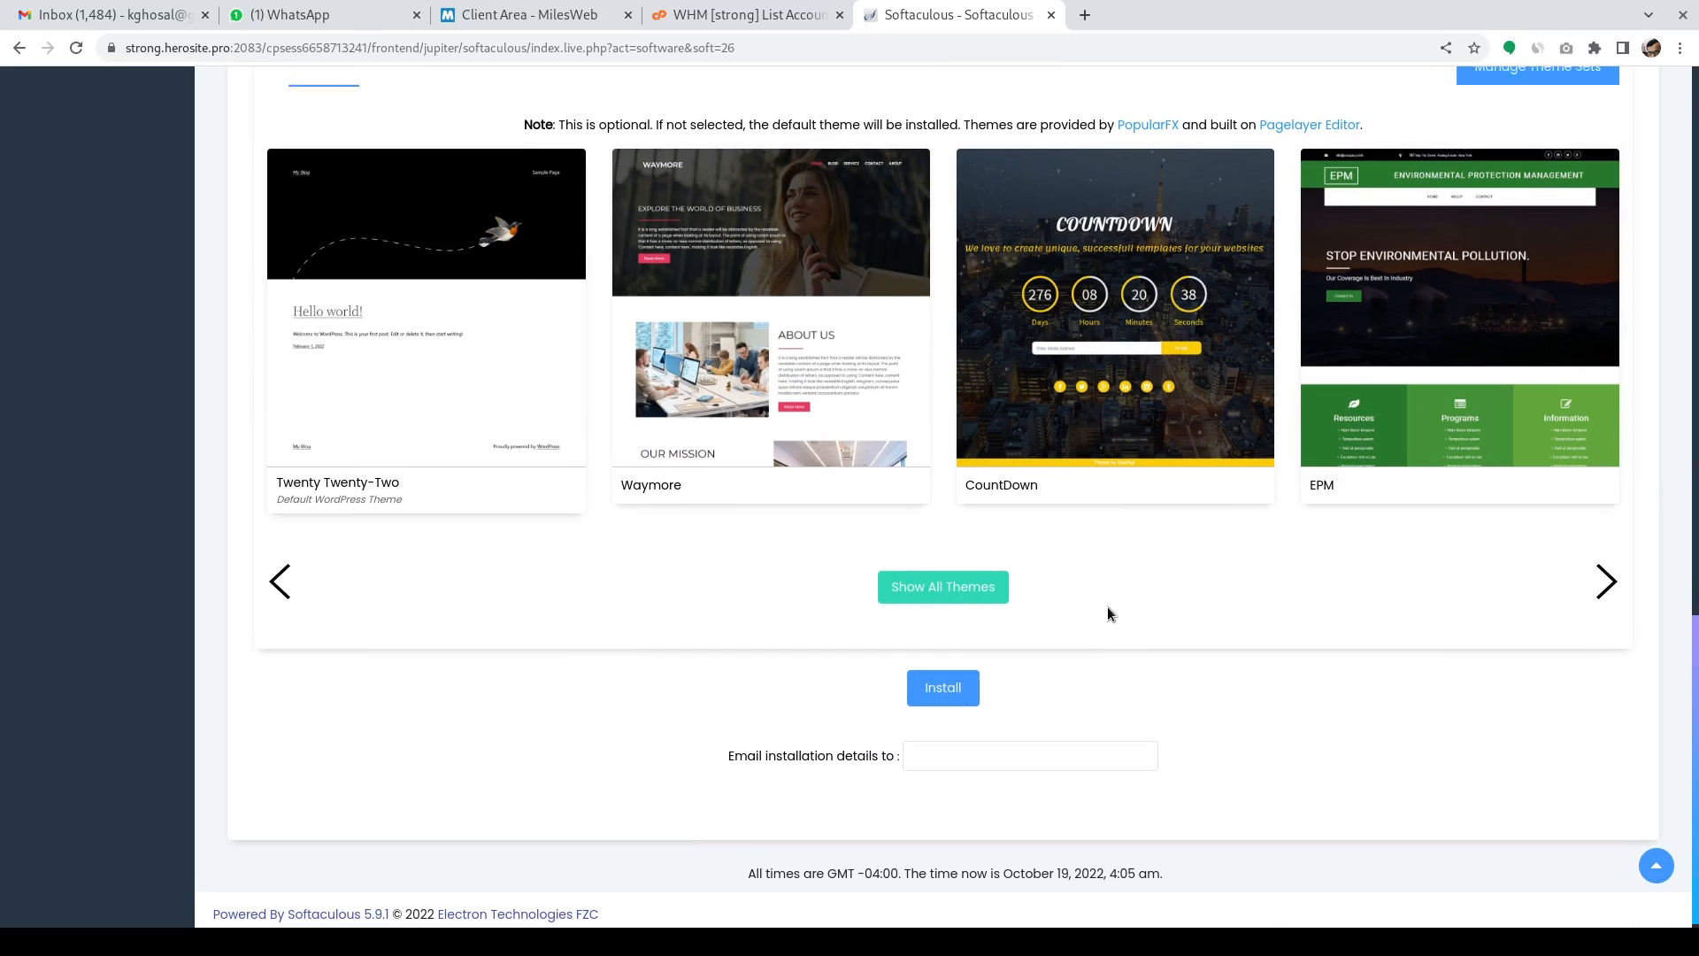
scroll(1107, 607, down, 2)
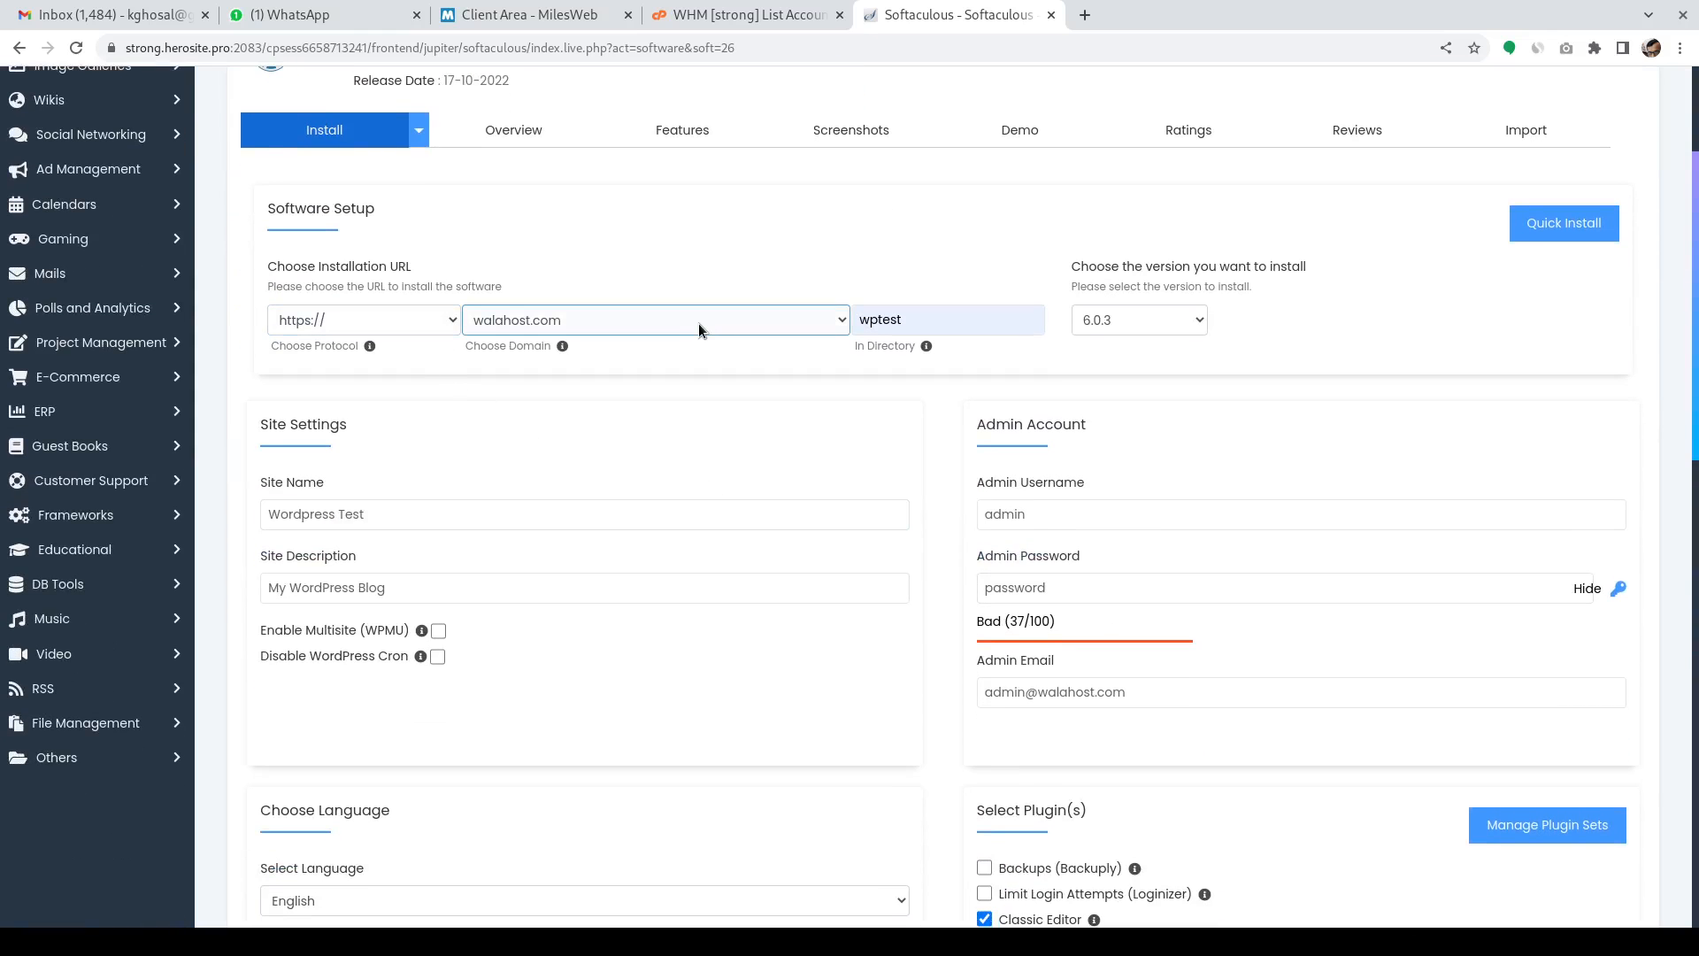
click(916, 327)
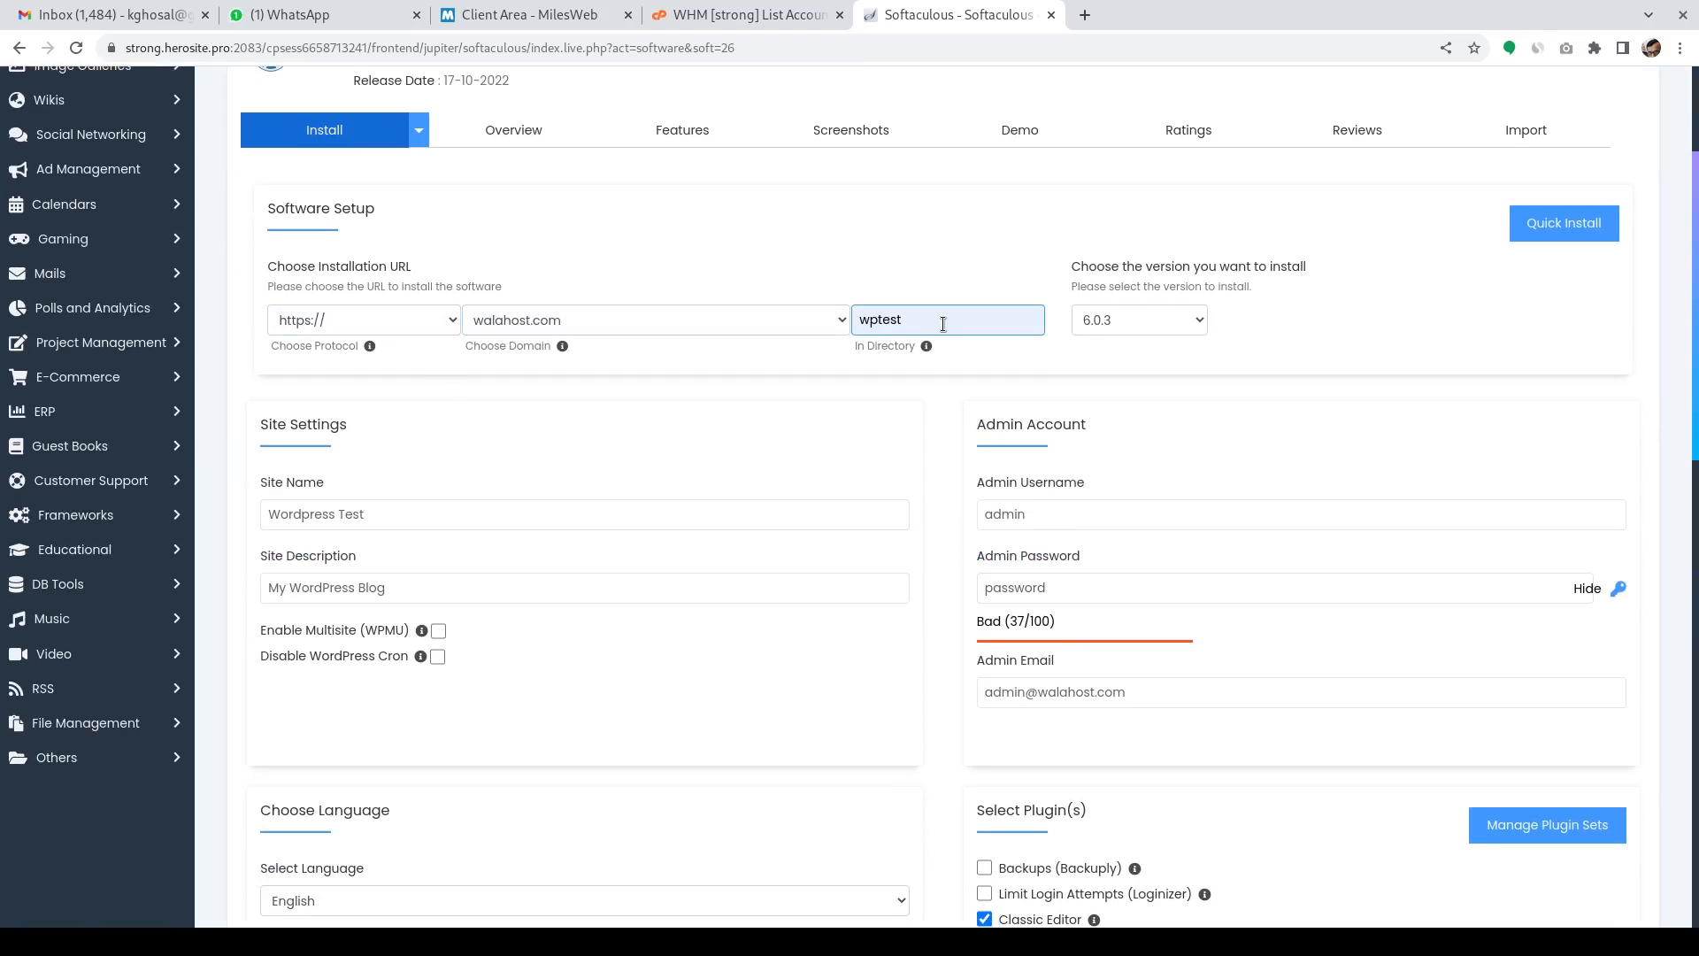
scroll(857, 579, down, 10)
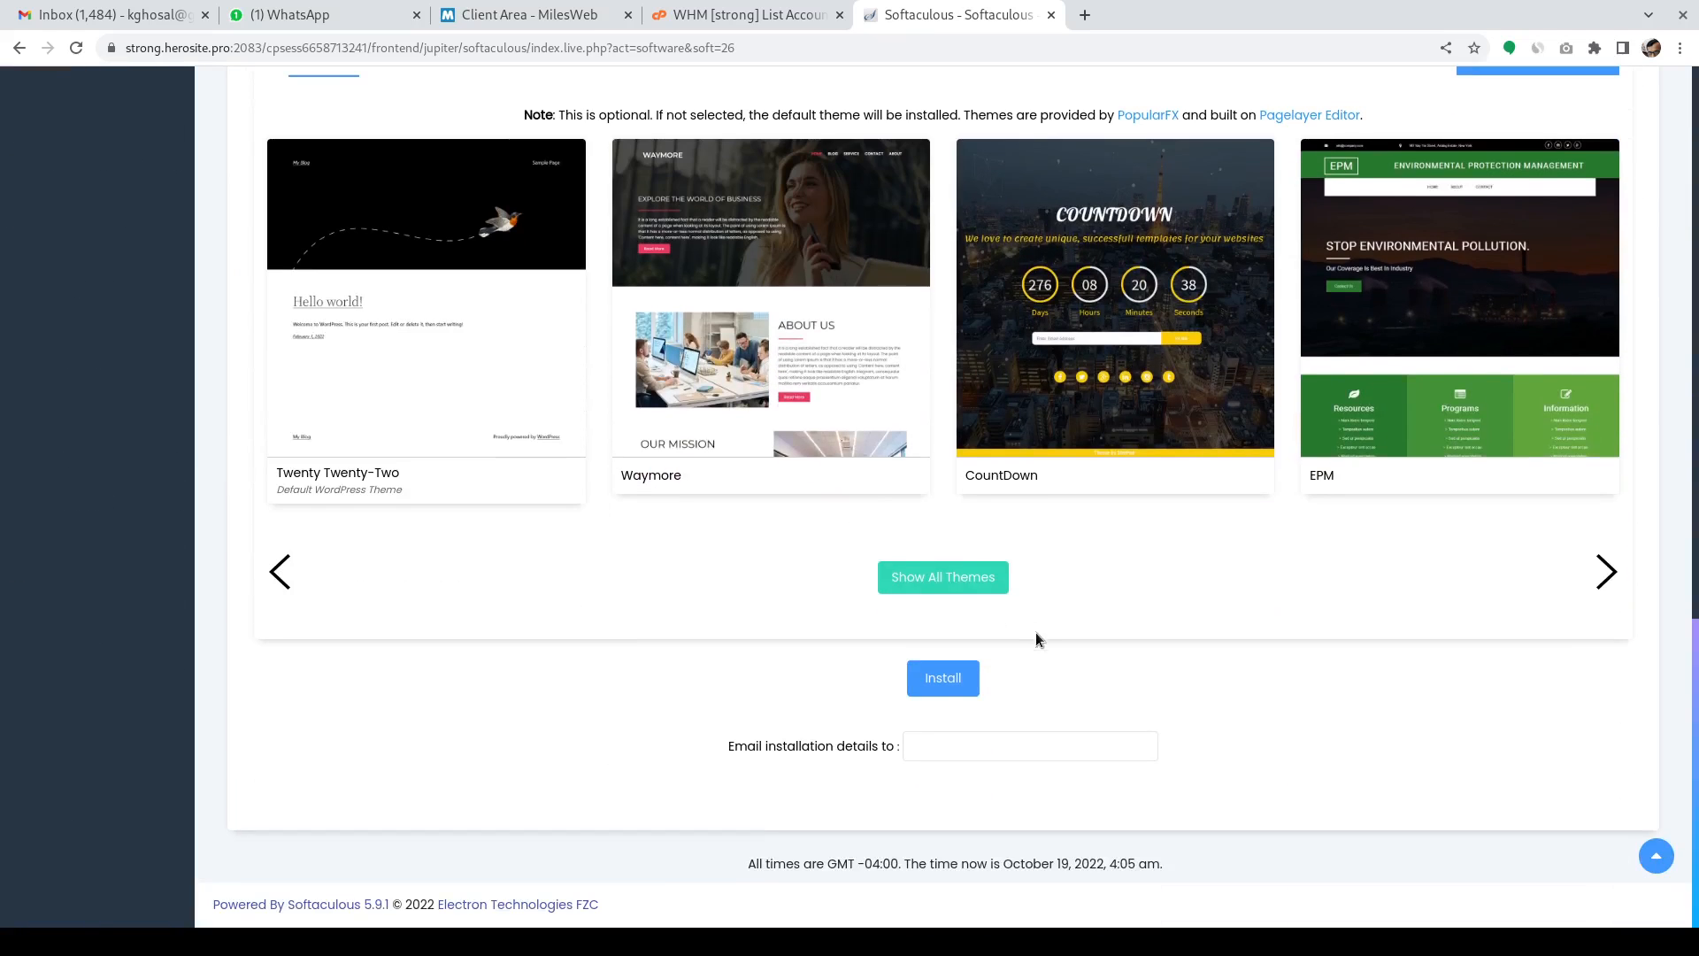
click(945, 682)
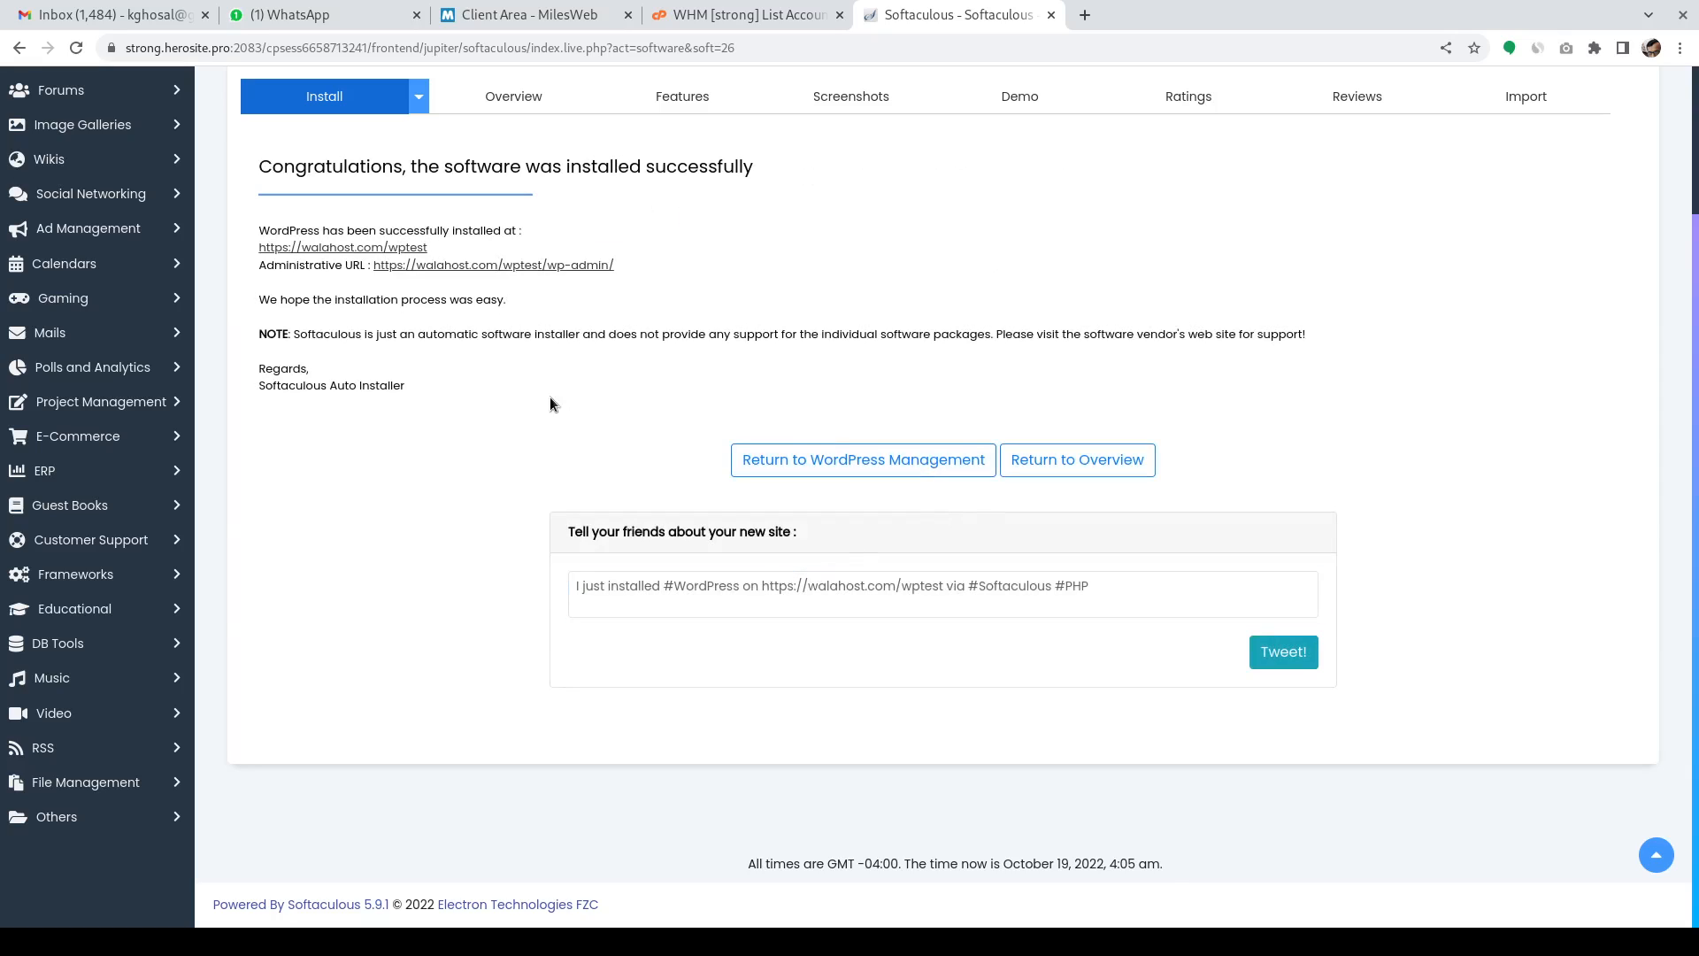
Open walahost.com/wptest in a new browser tab and view the site's homepage through to the footer
click(1085, 15)
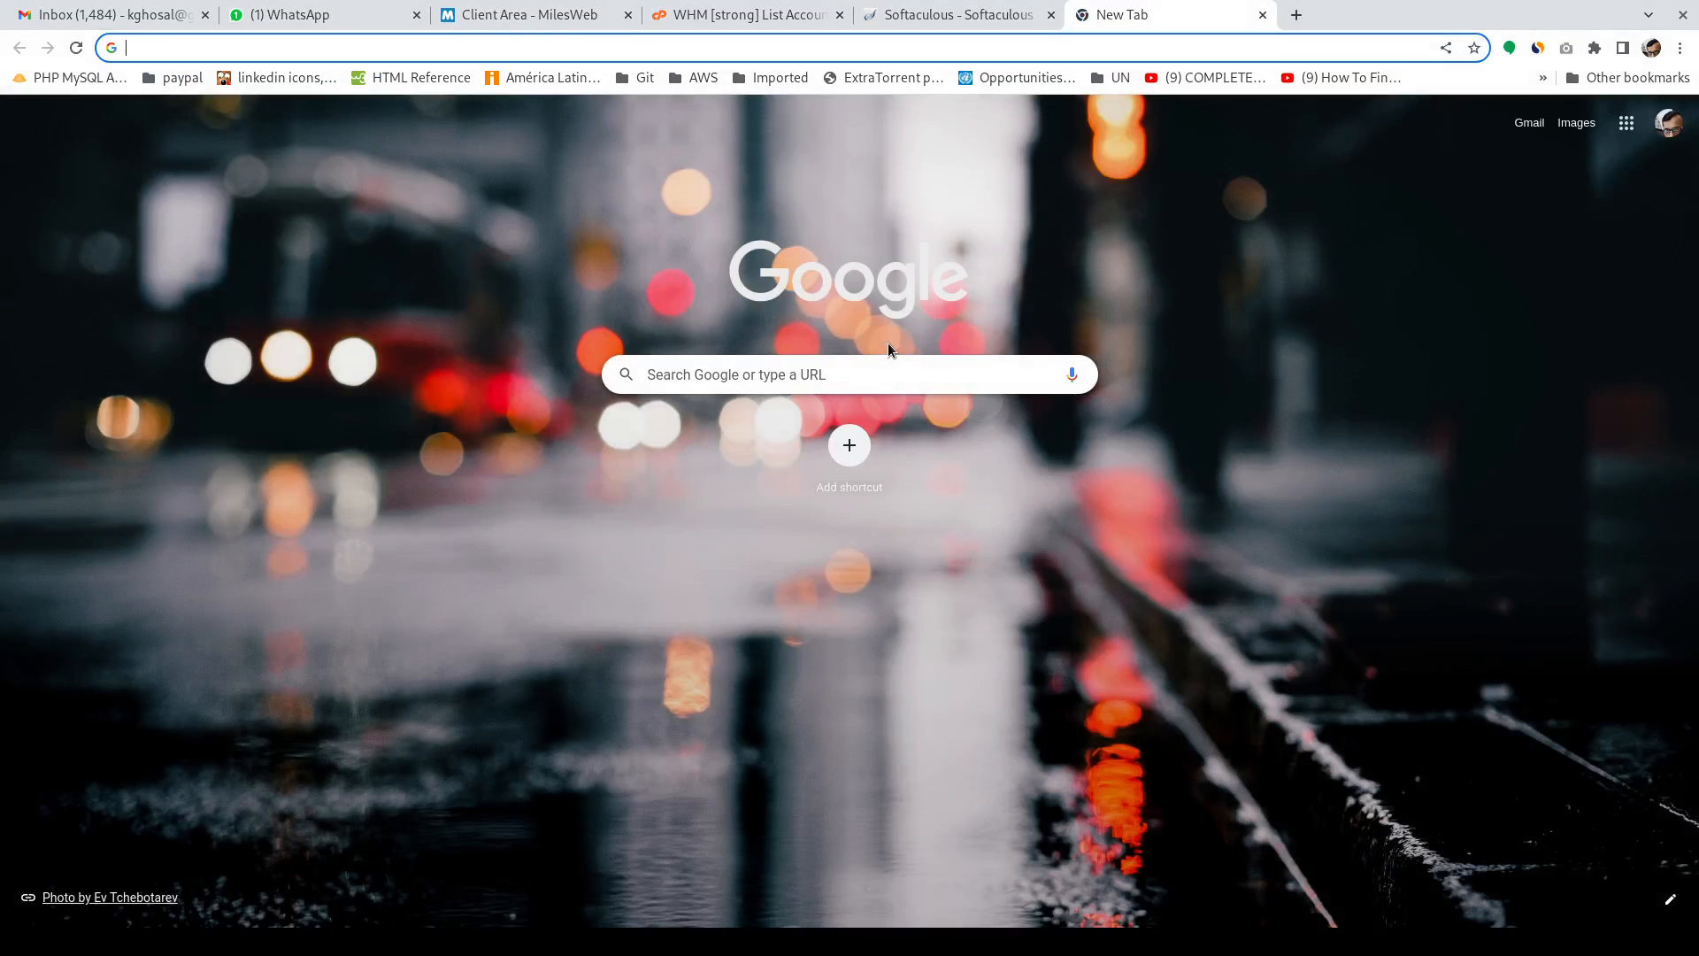
text(walahost)
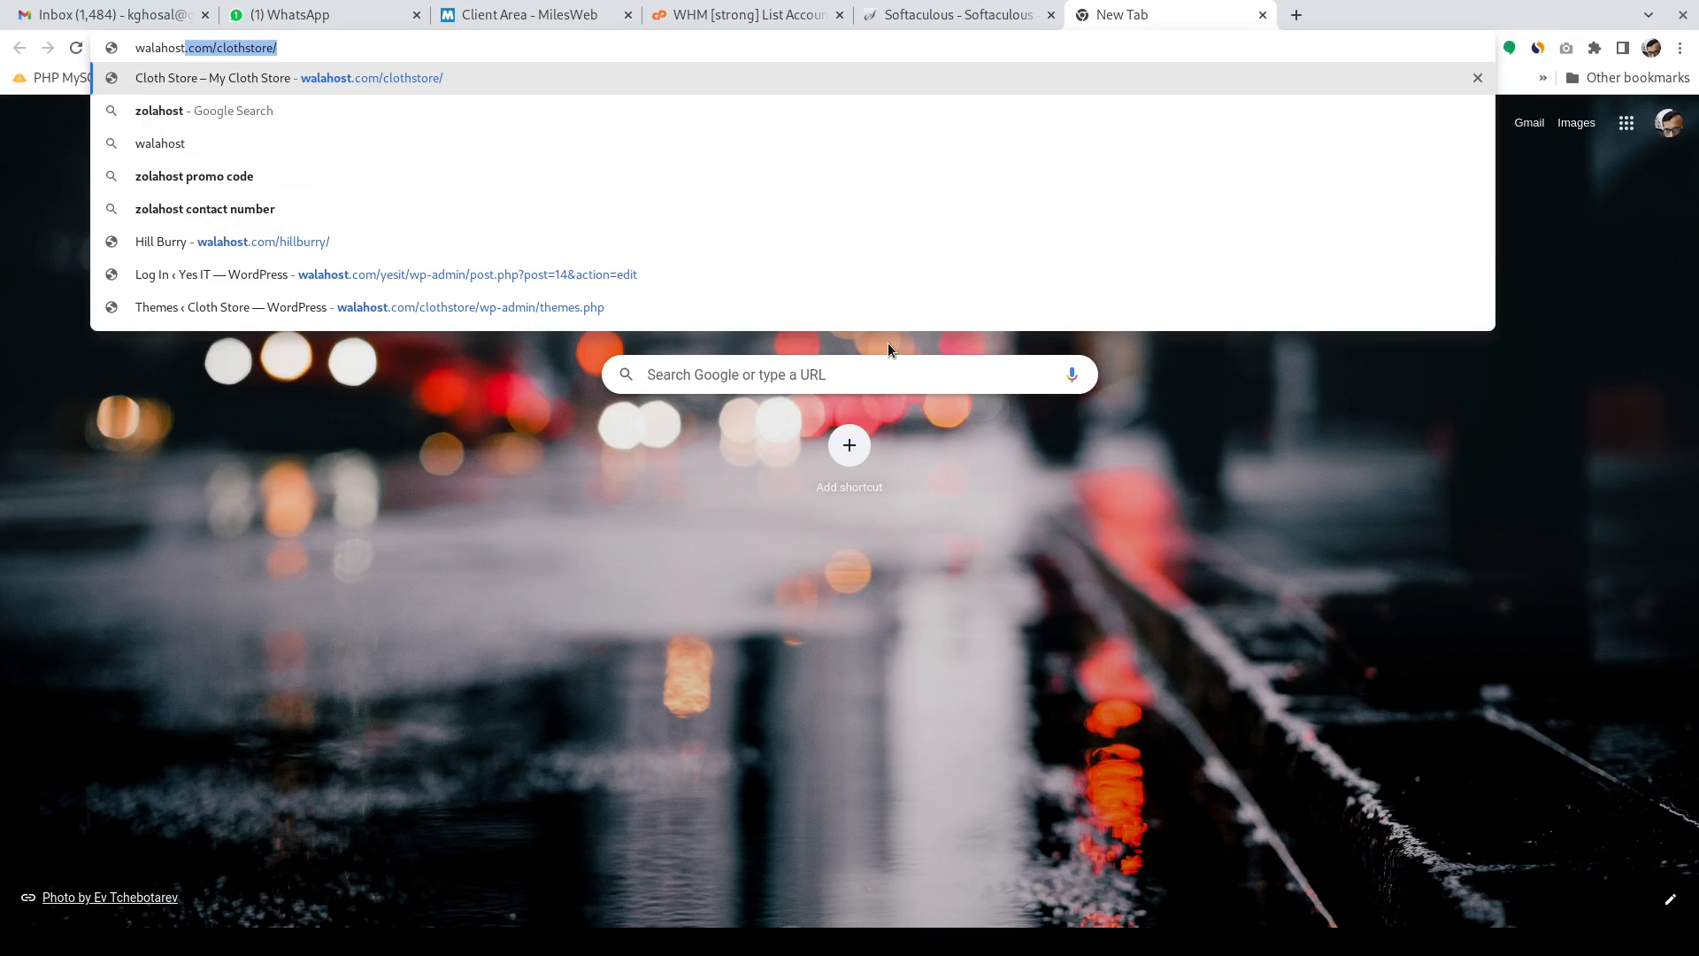
text(.com/clothst)
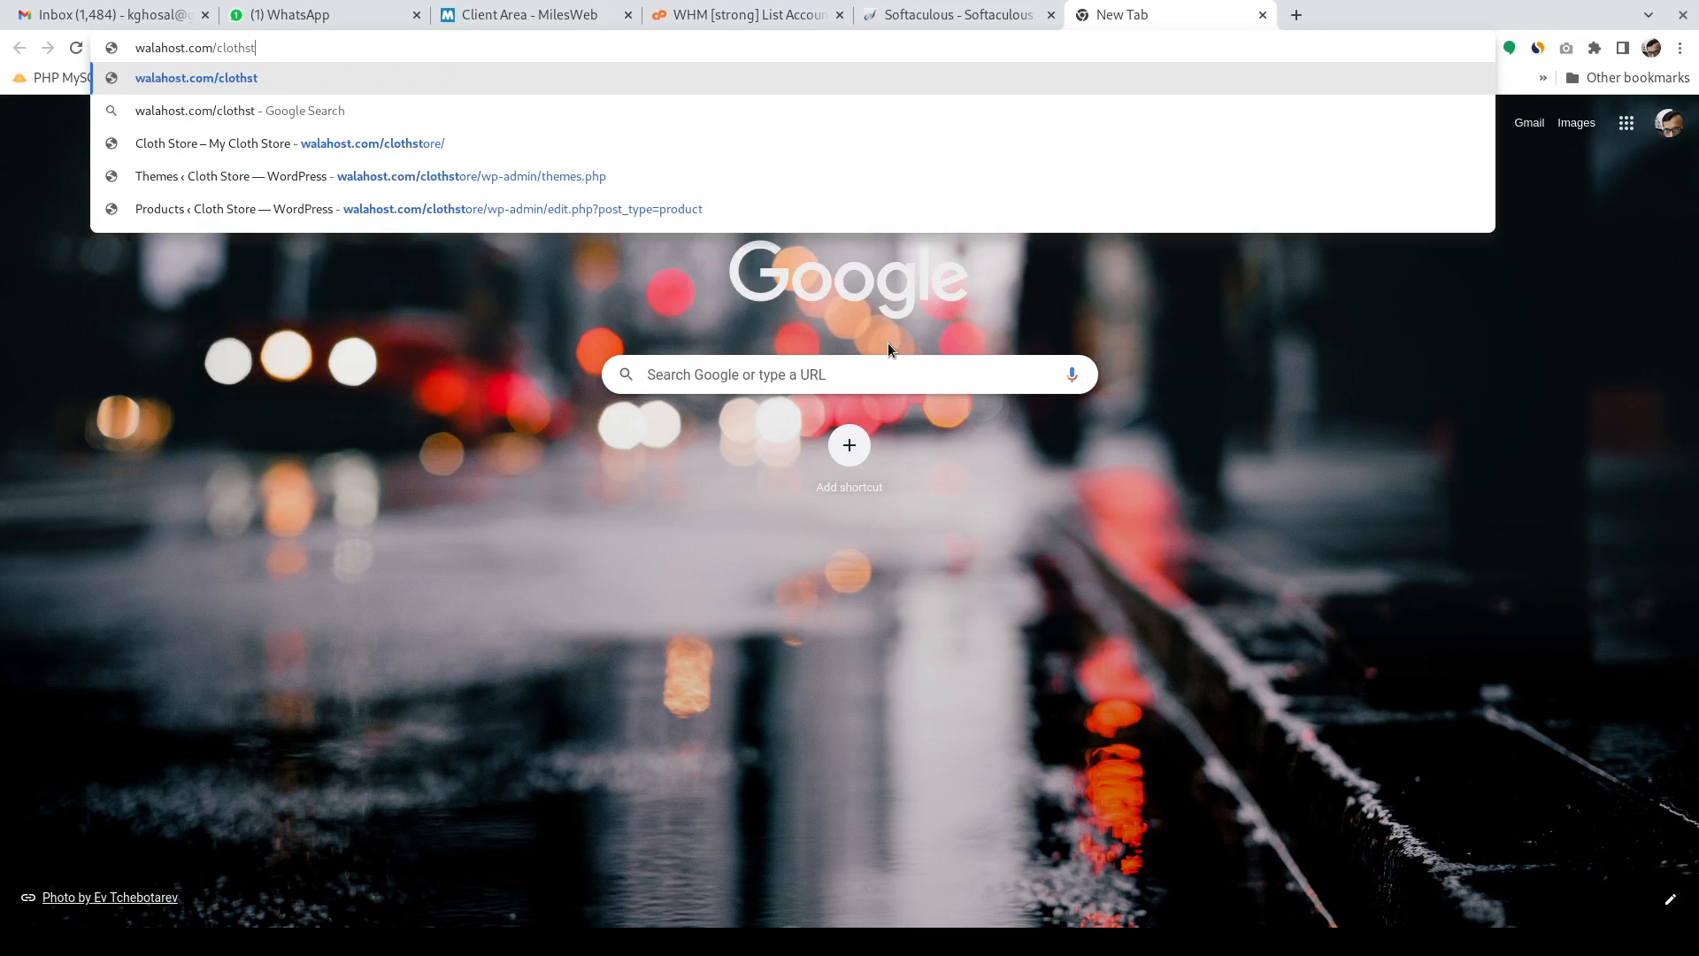
key(BackSpace)
key(BackSpace)
key(BackSpace)
key(BackSpace)
key(BackSpace)
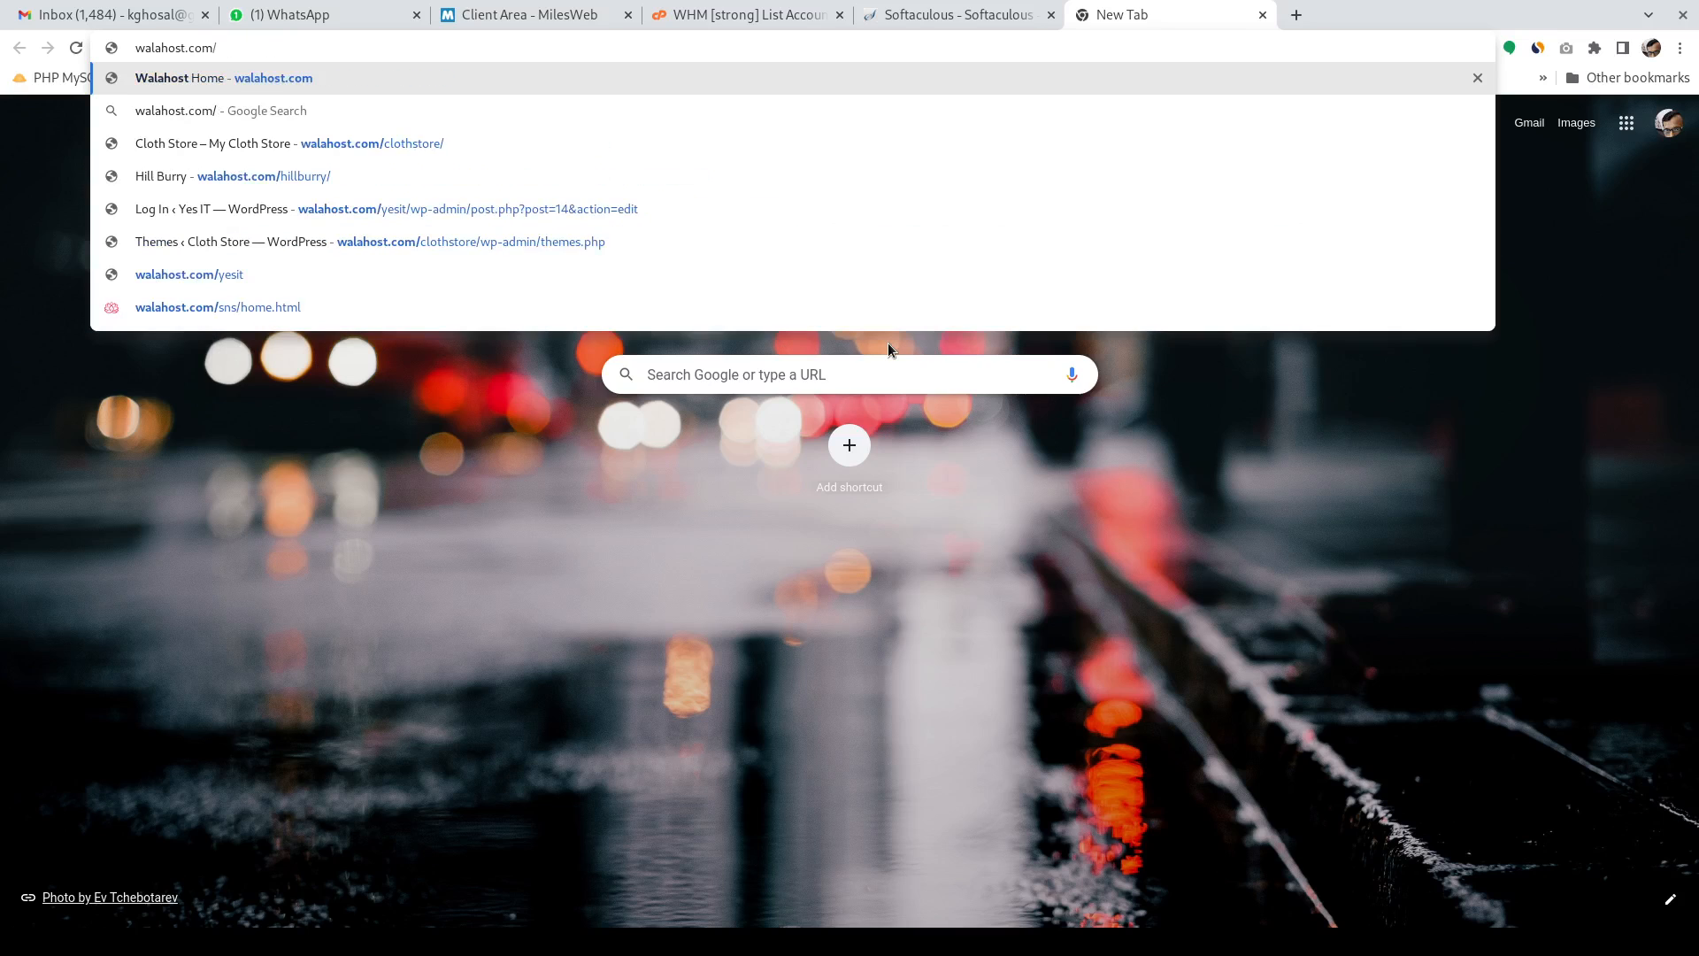
text(wptest)
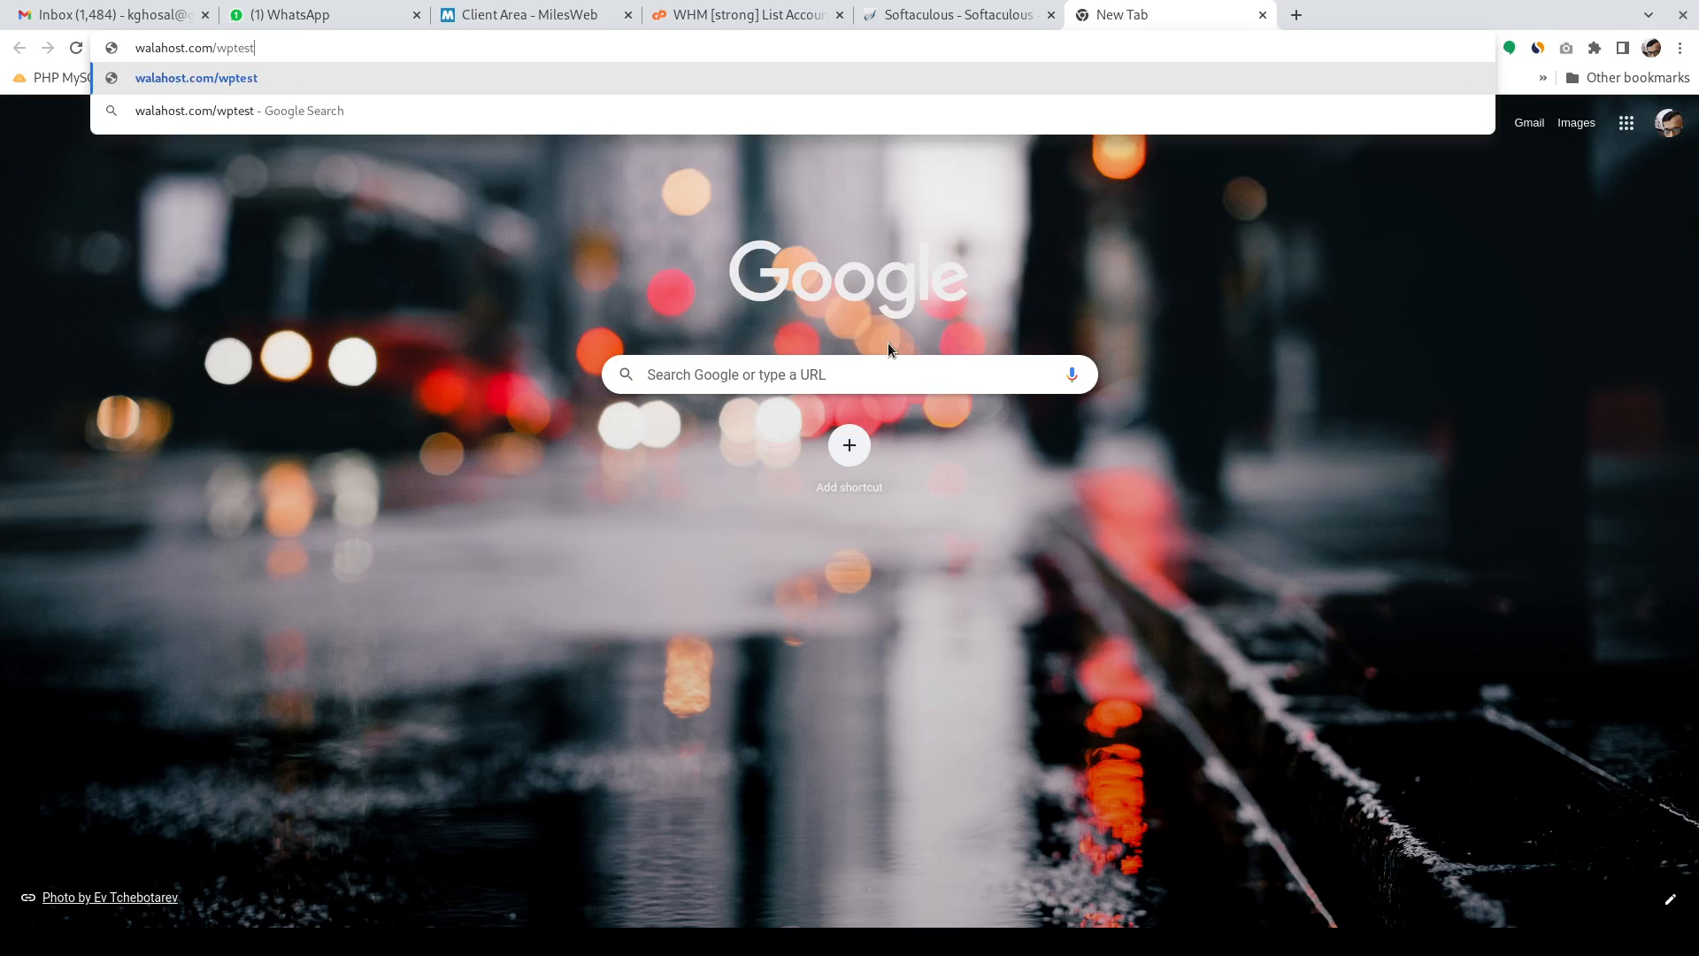
key(Return)
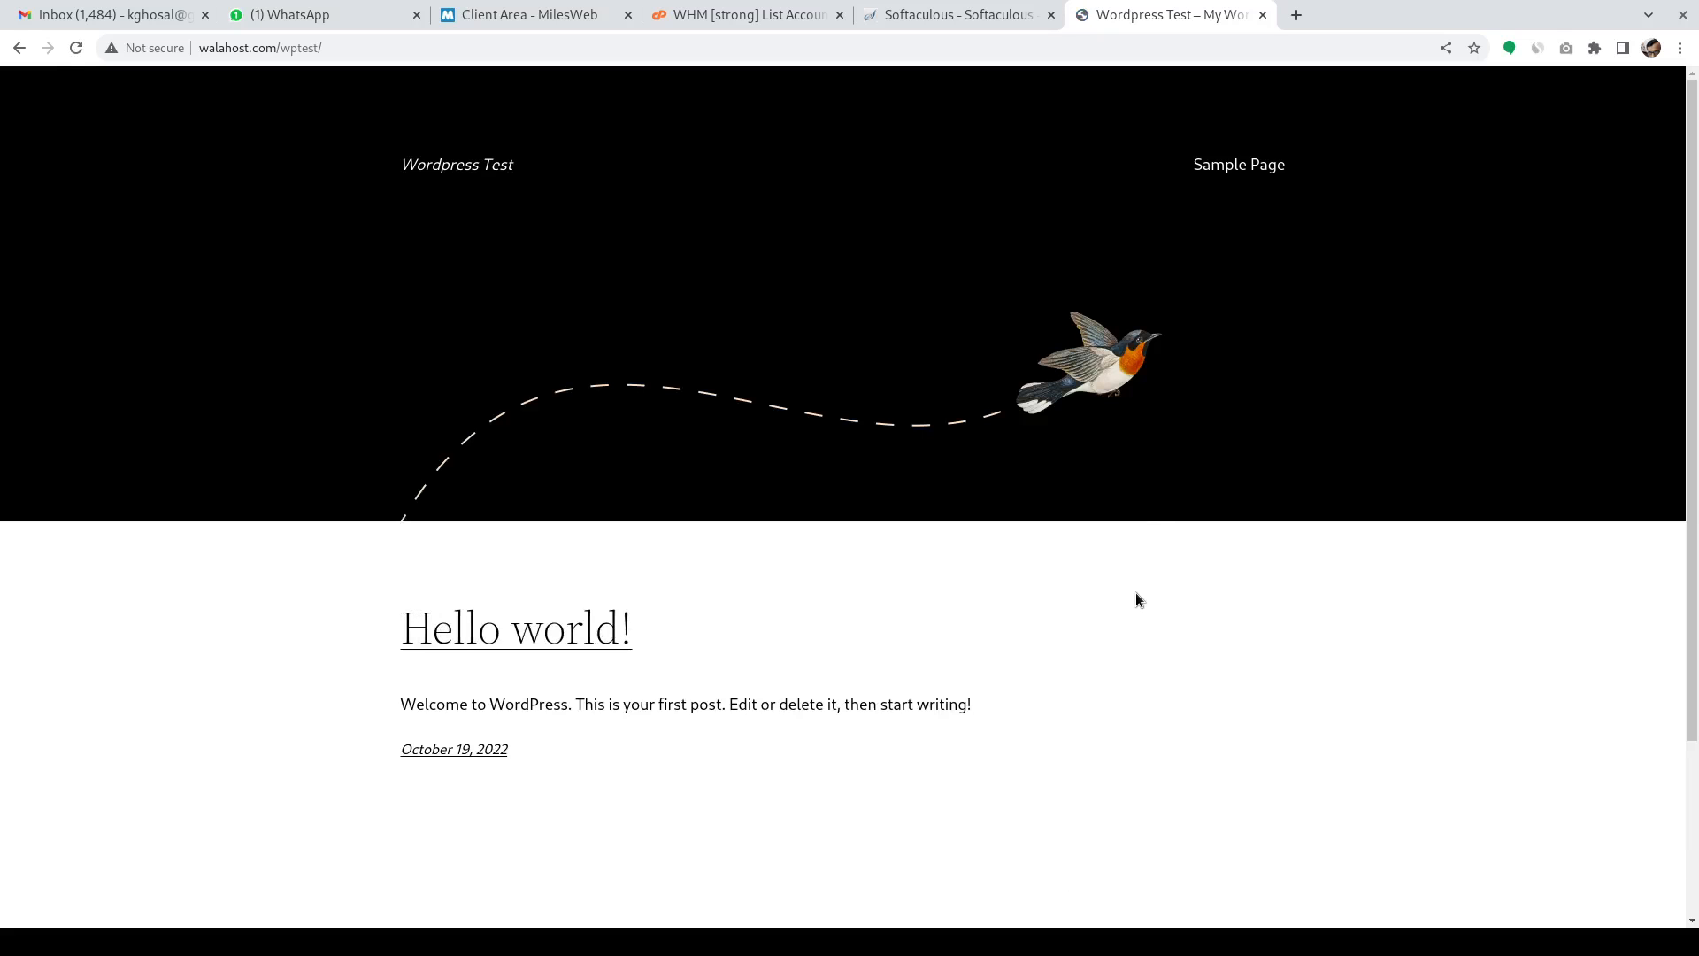
scroll(1073, 754, down, 5)
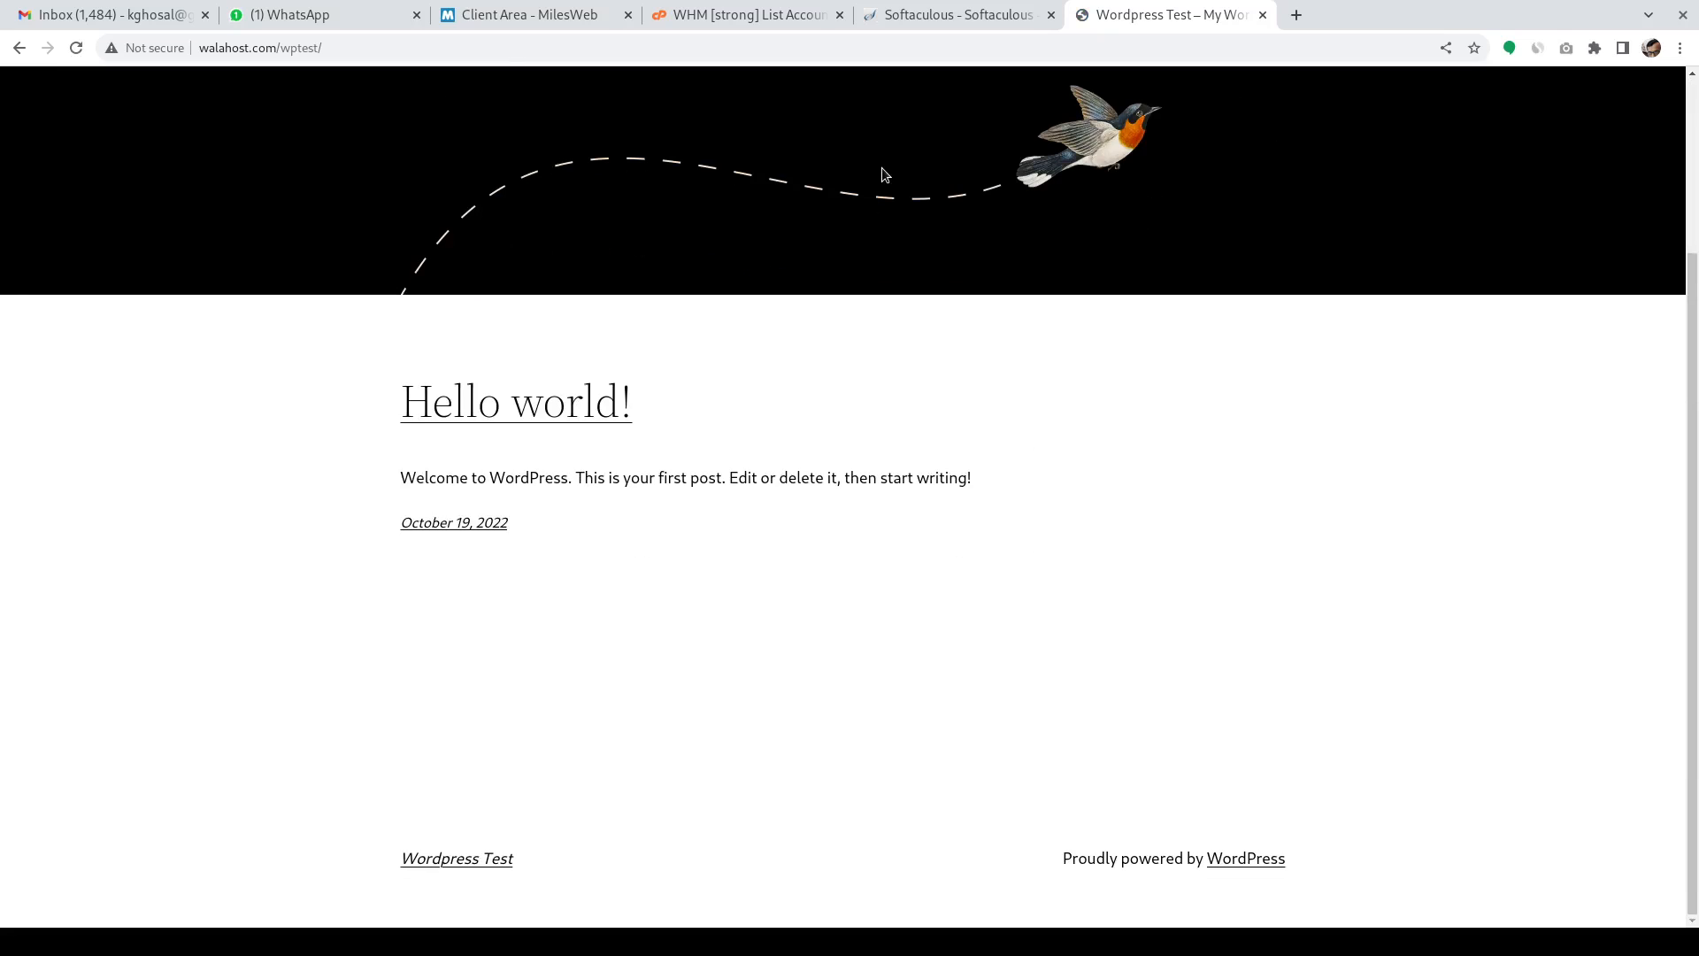
Go to the site's admin login page at walahost.com/wptest/wp-admin
click(813, 46)
click(813, 46)
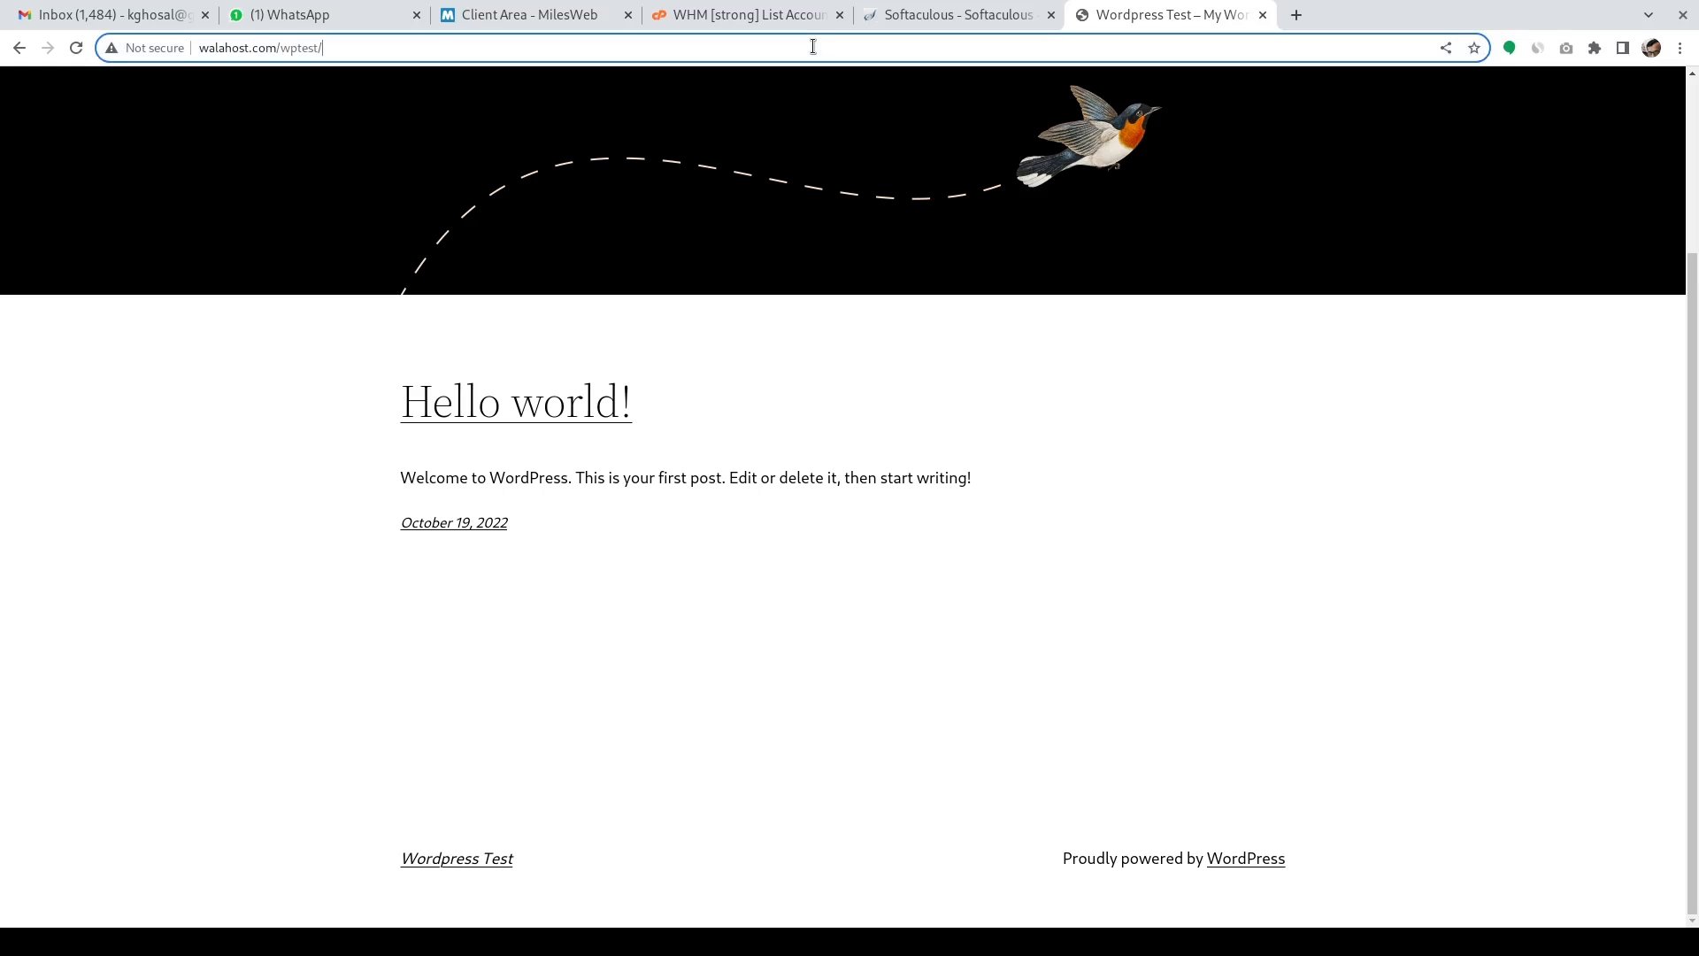
text(wp-admin)
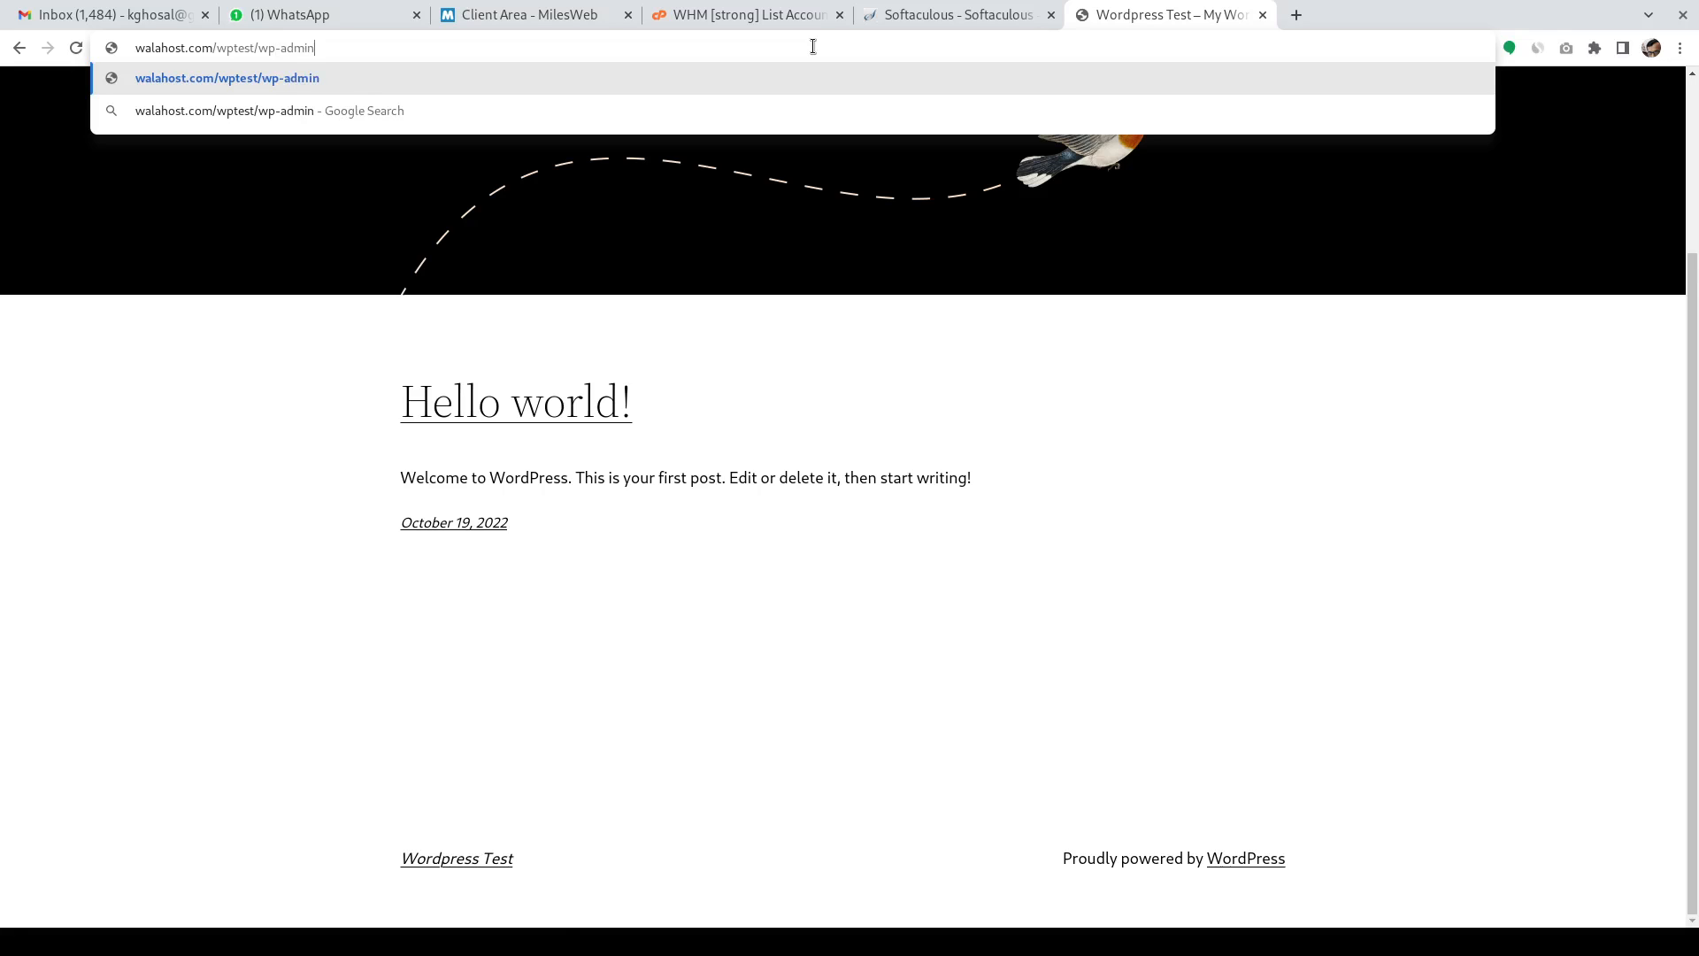
key(Return)
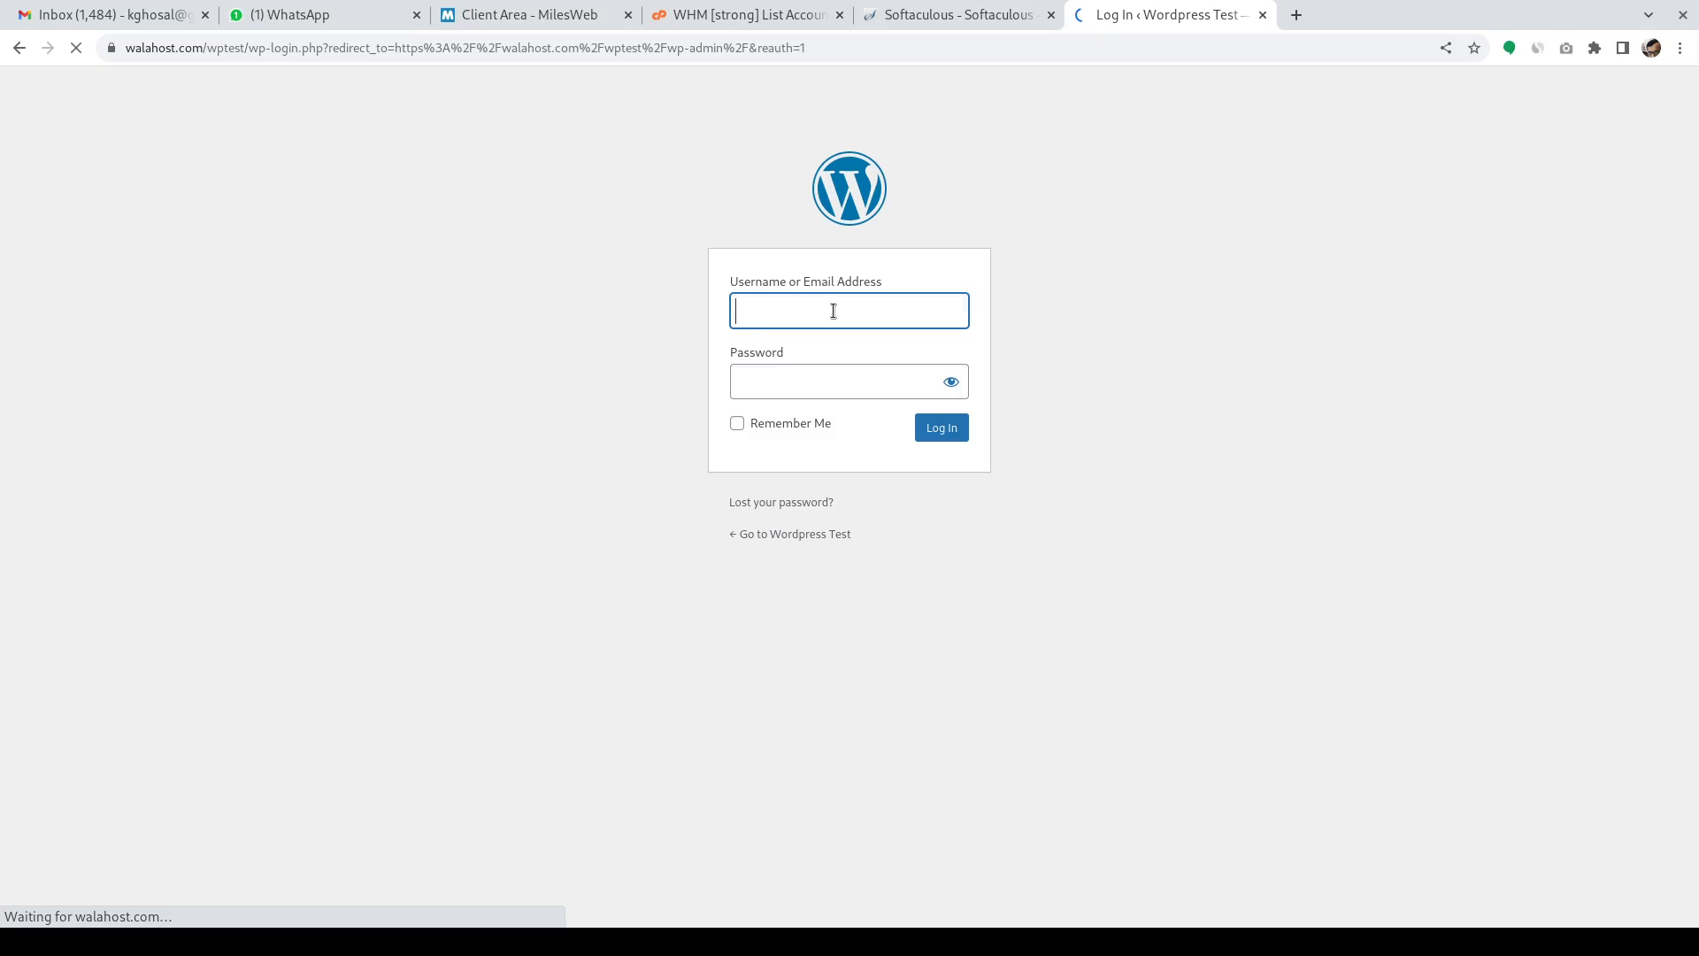
Enter the admin account password, log in to the WordPress dashboard, and dismiss the browser's password prompts
double_click(914, 382)
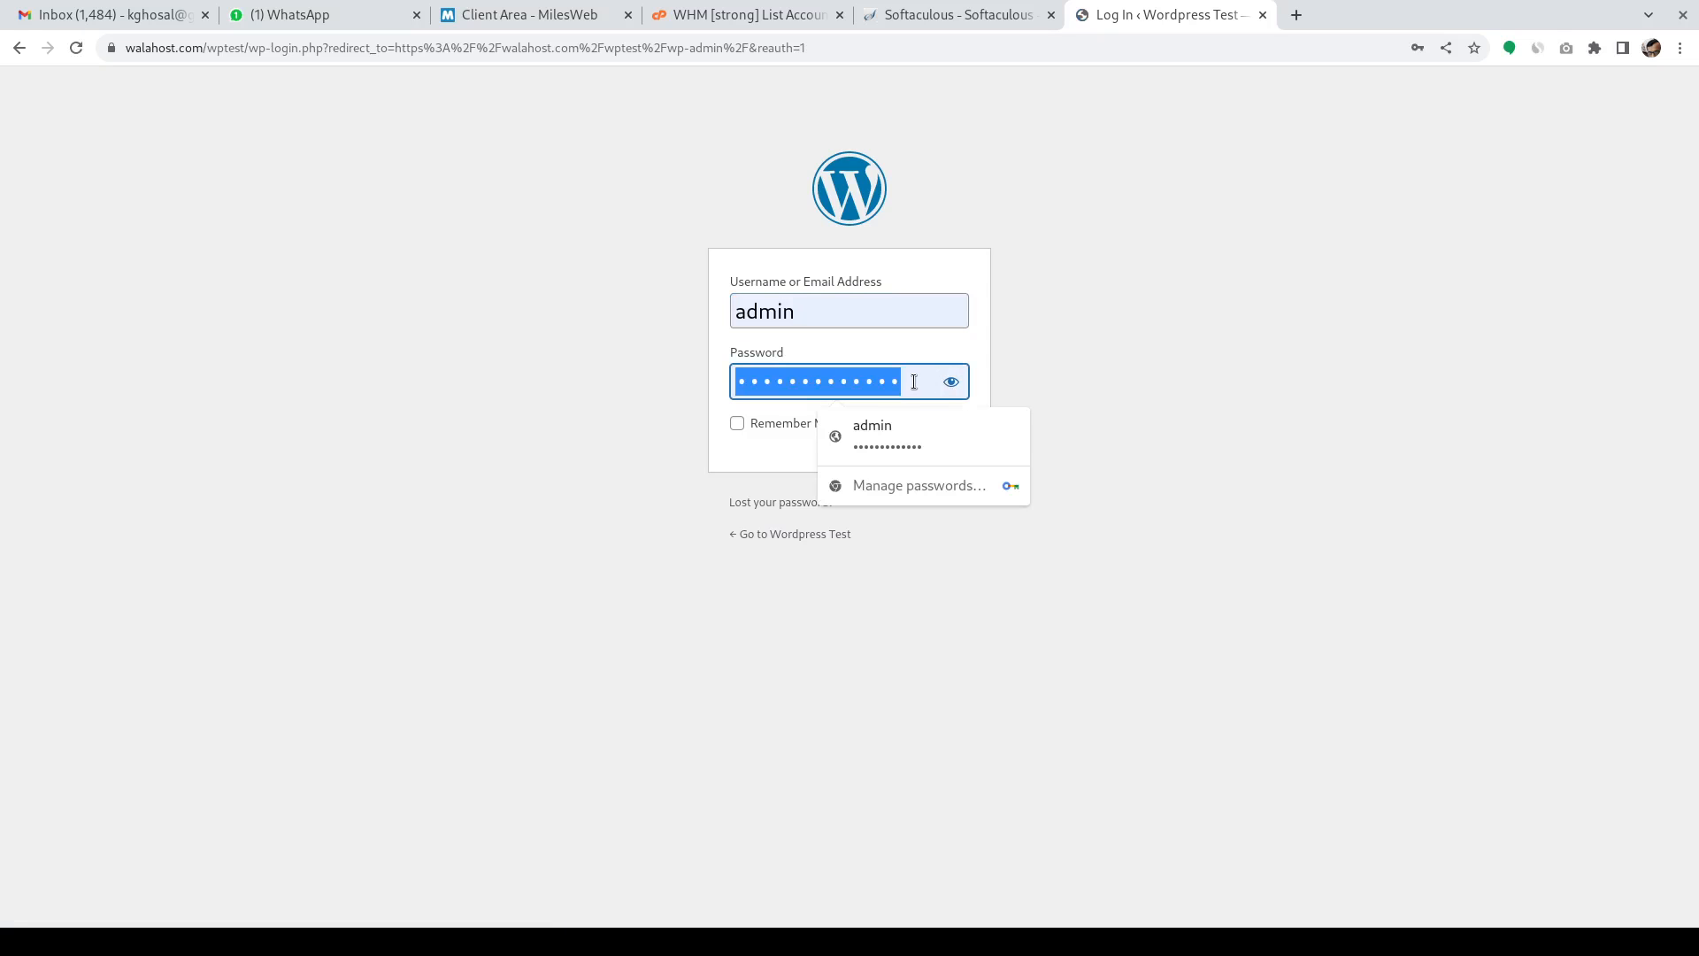
text(adm)
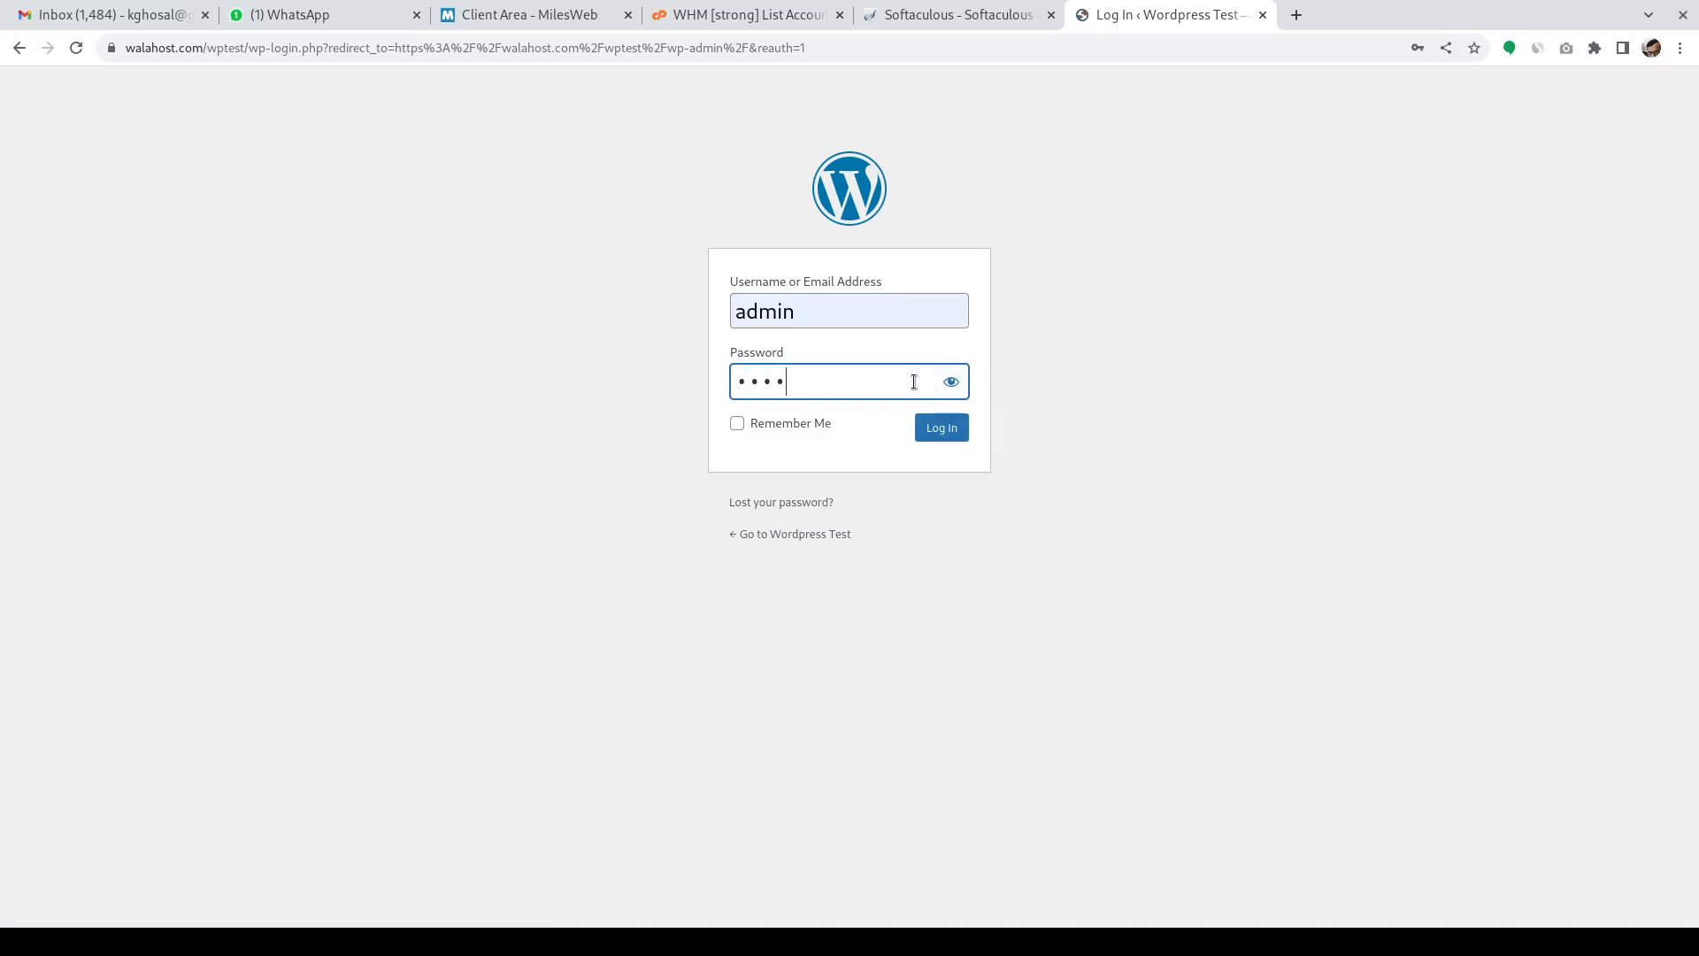
text(••••)
click(952, 435)
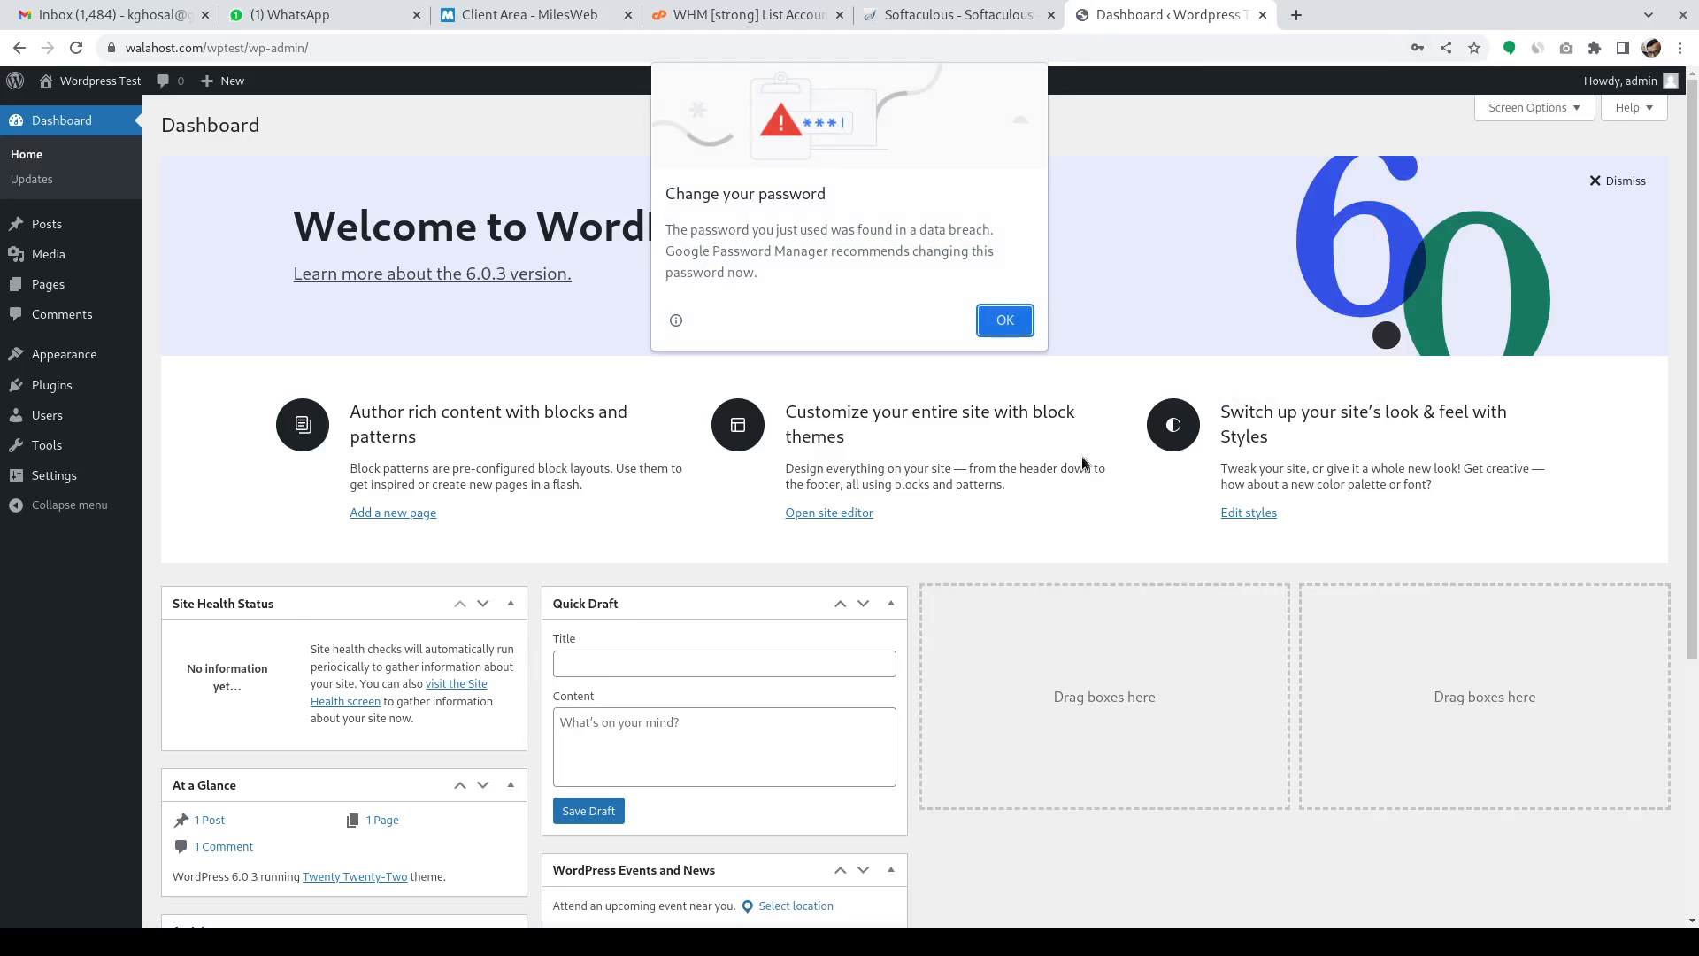
click(1006, 320)
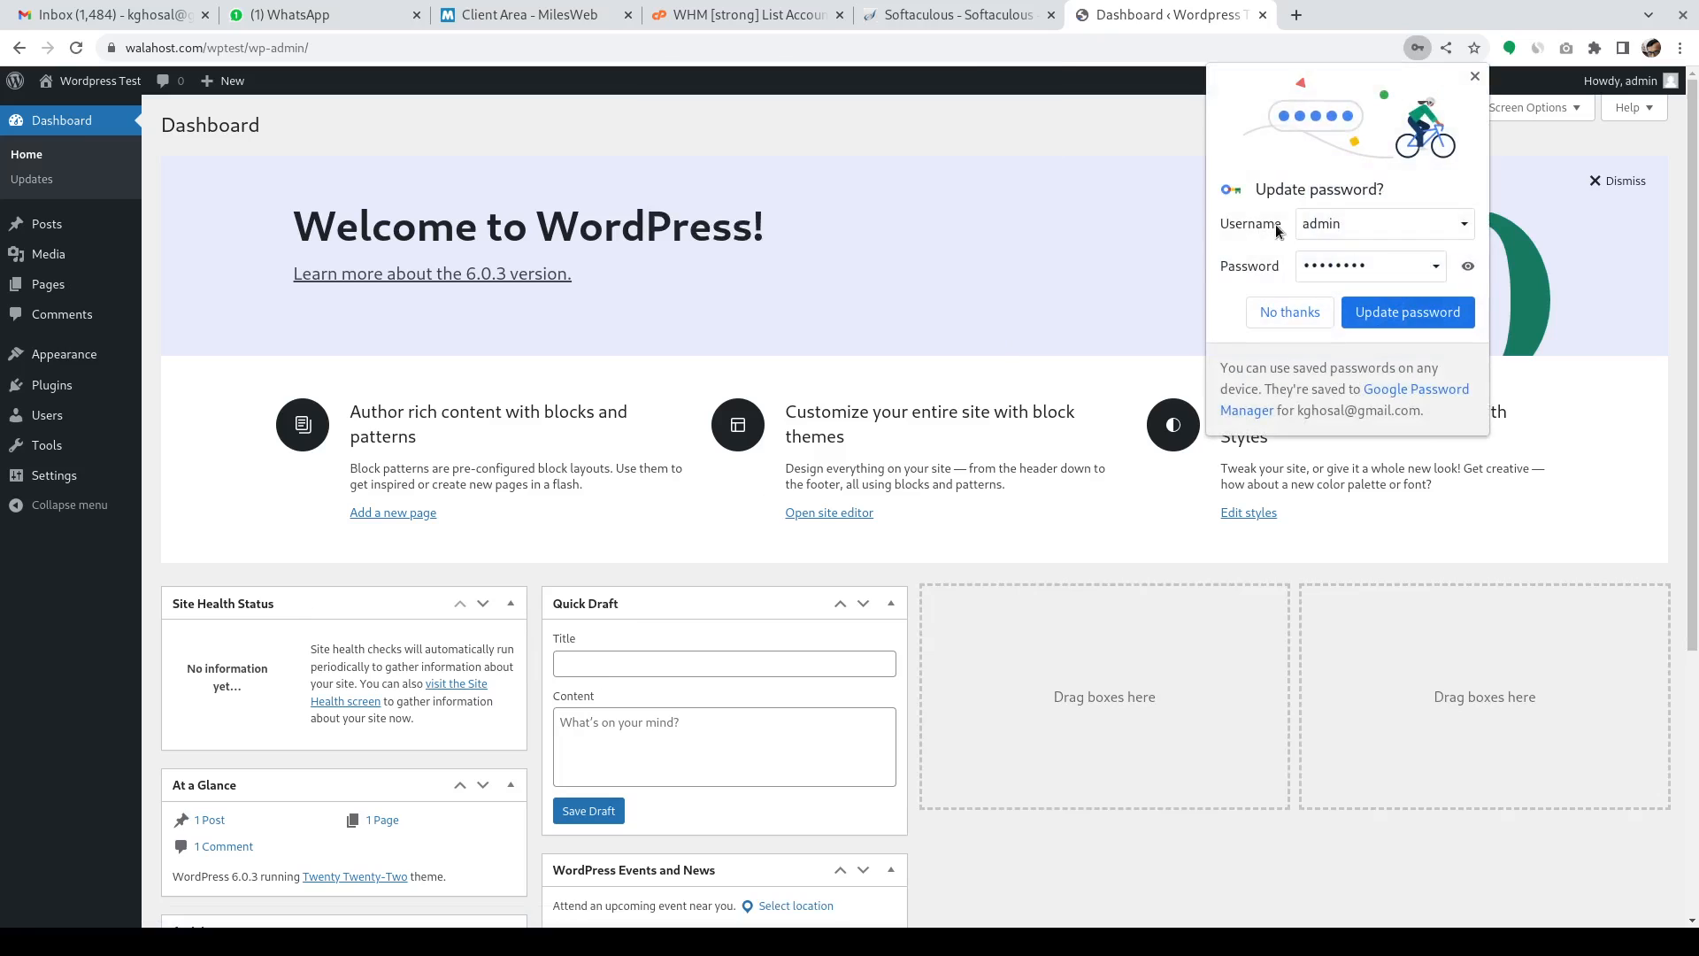
click(1475, 77)
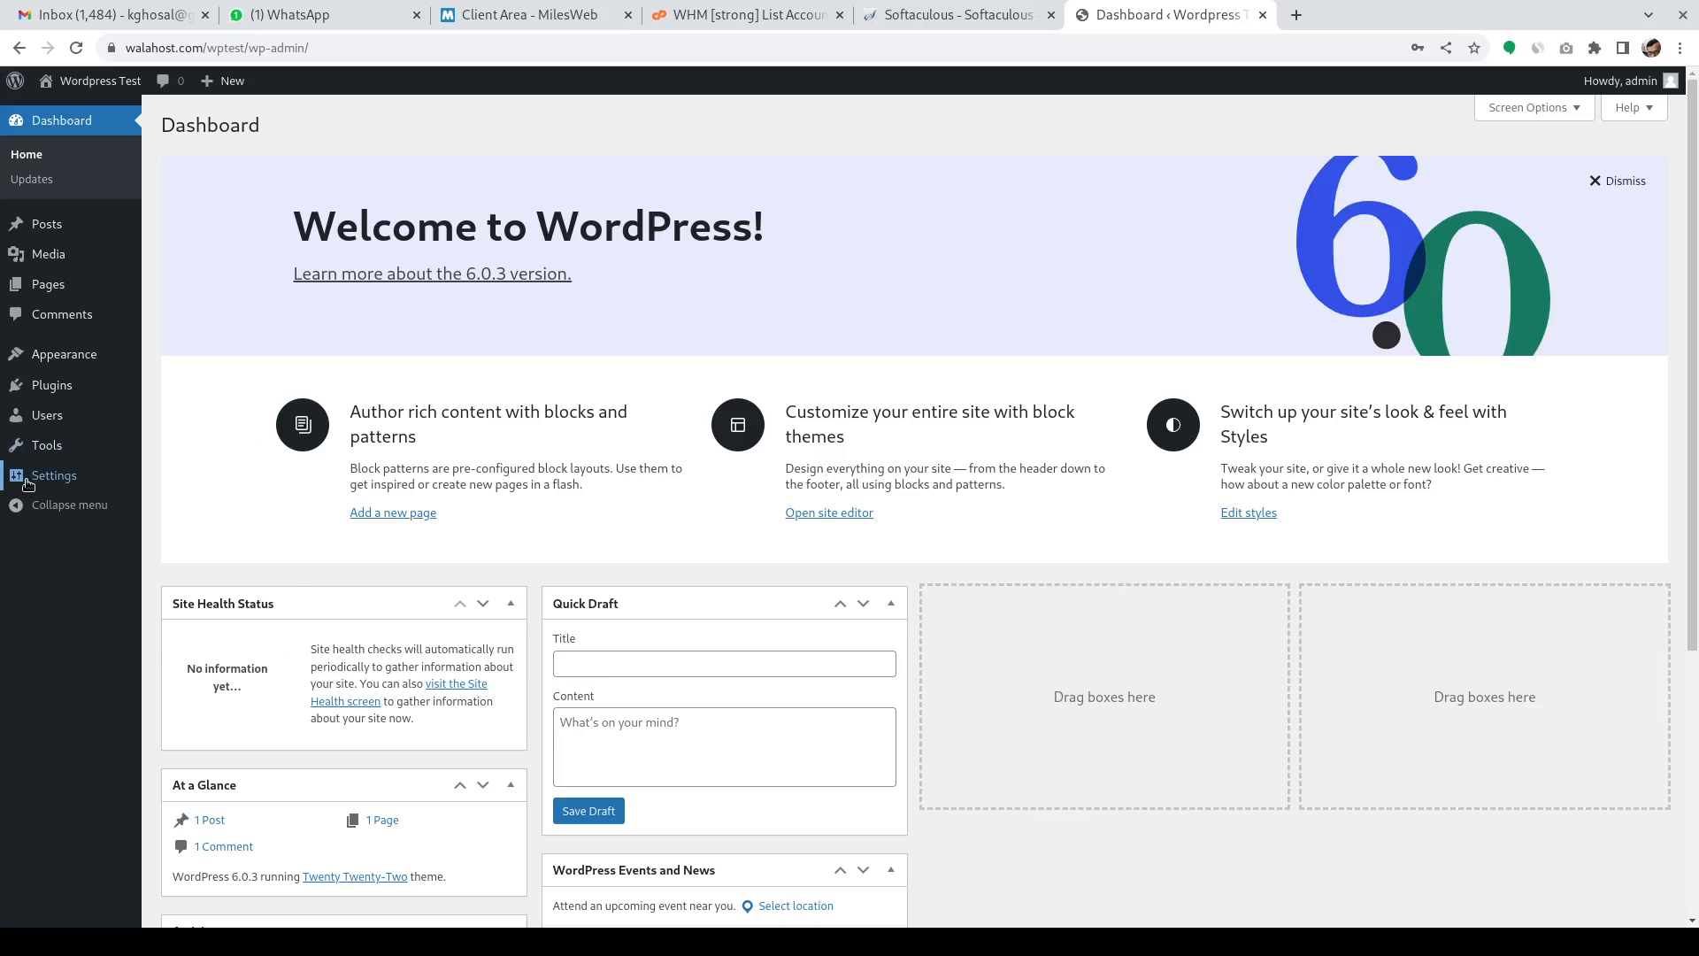
Open the installed themes page and bring up the live site in a separate browser tab
mouse_move(93, 363)
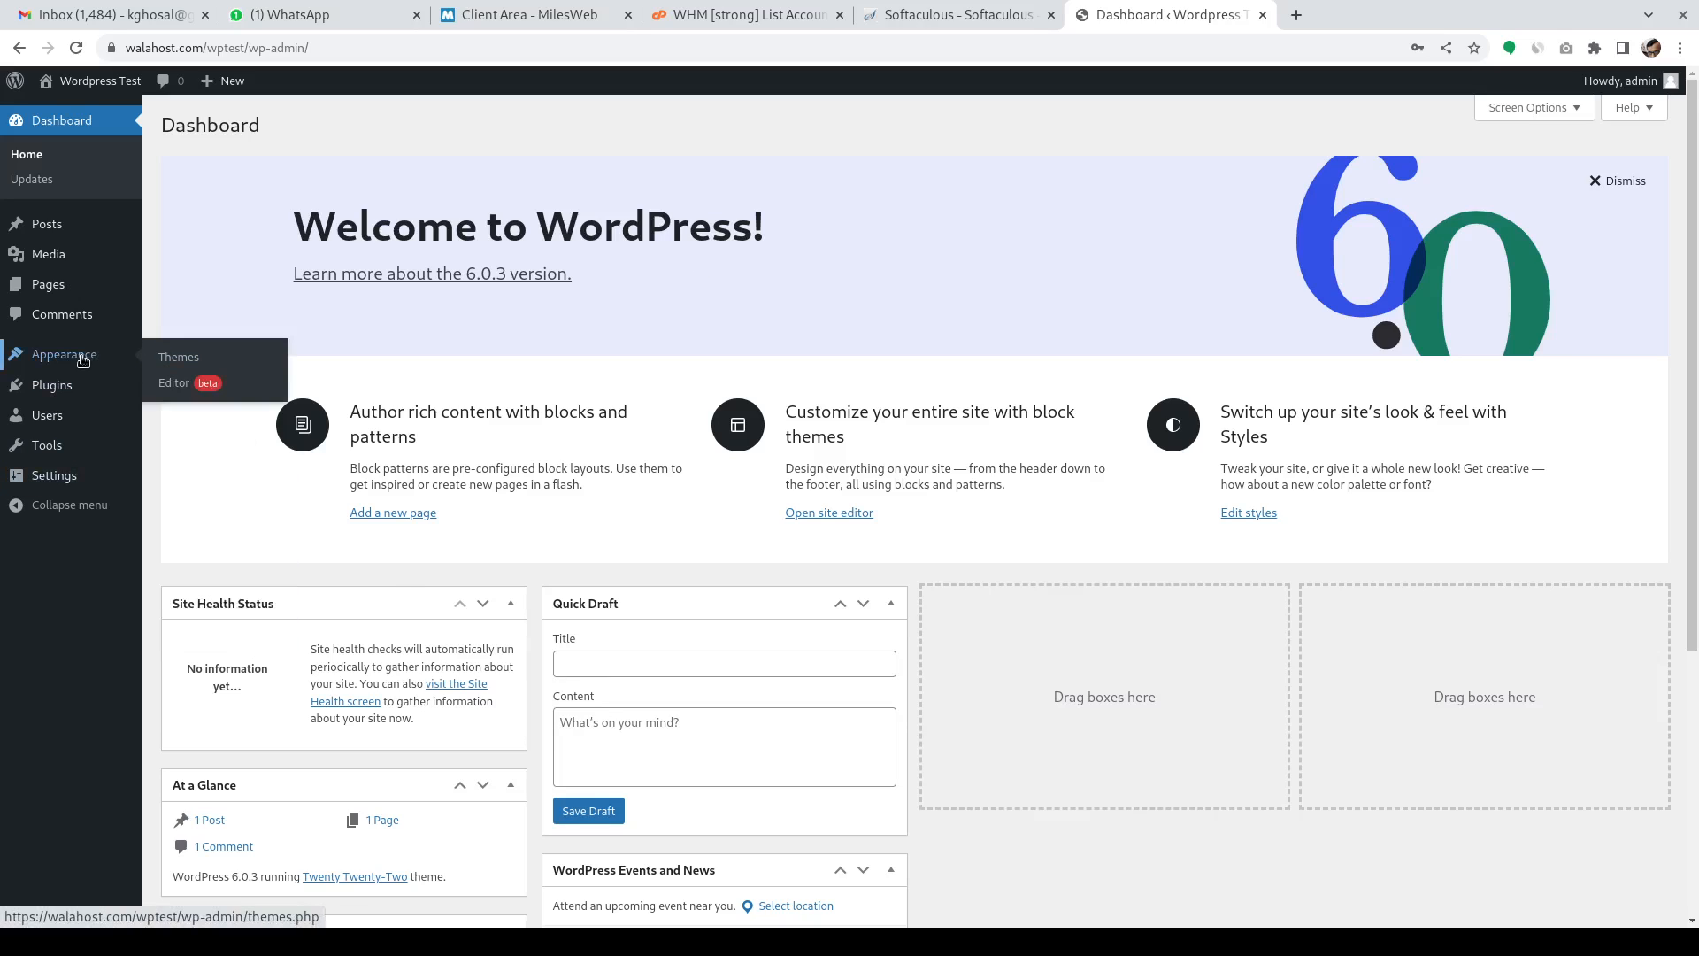
click(179, 366)
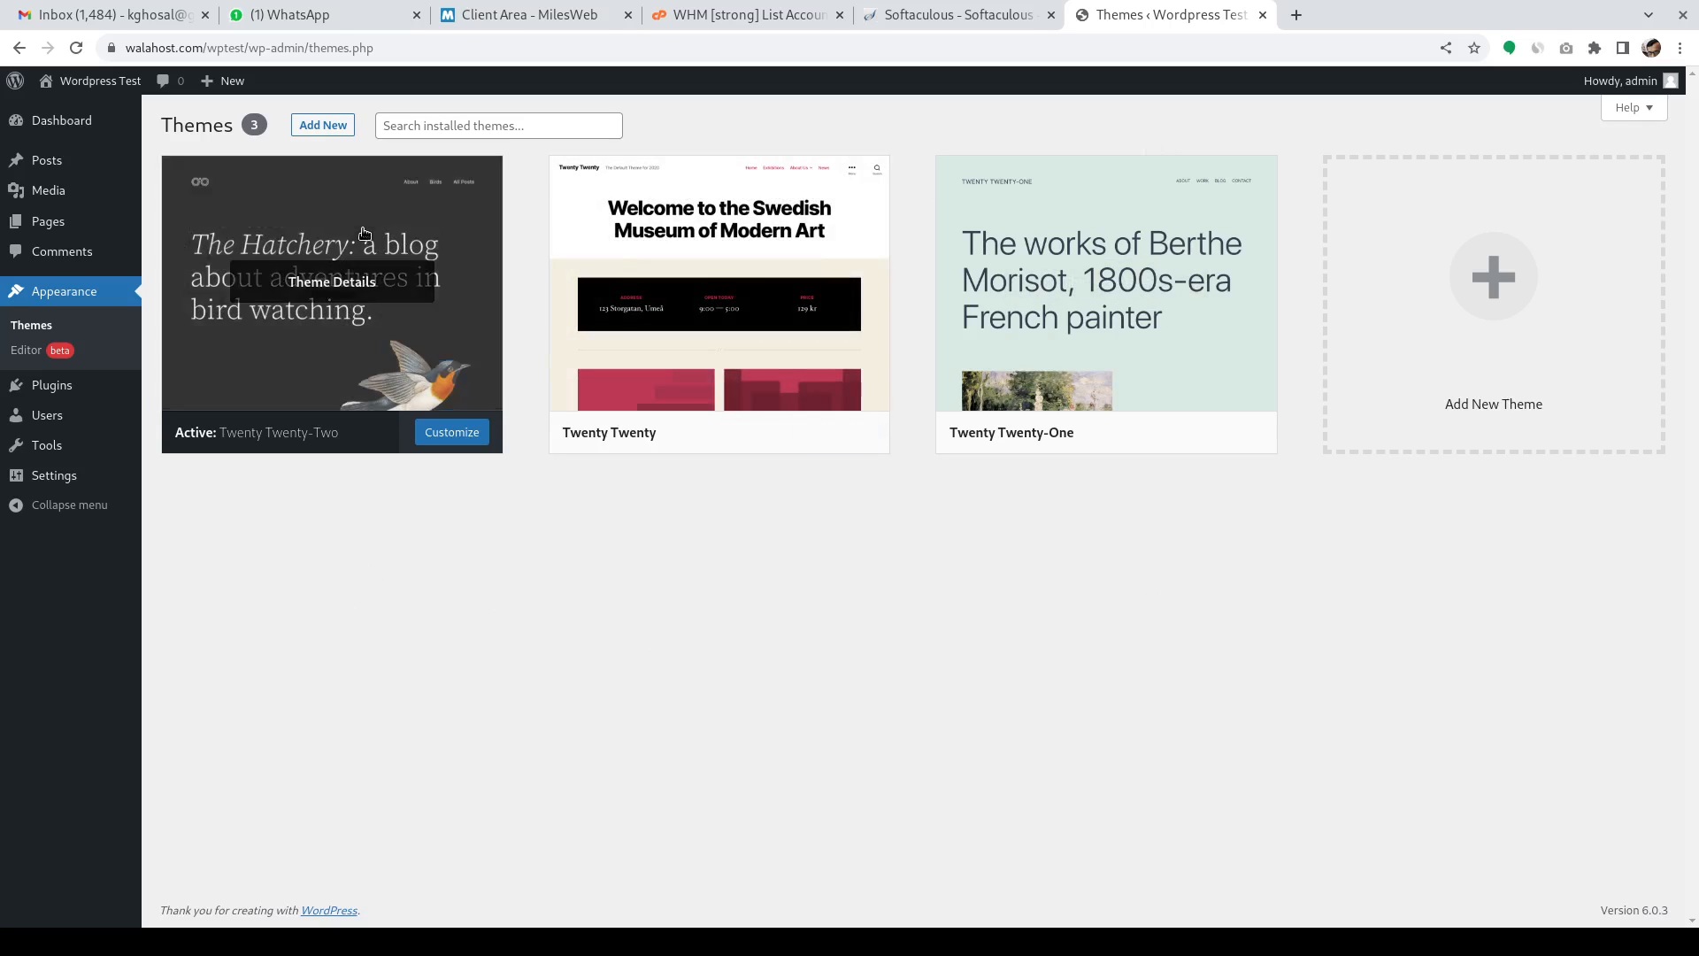
mouse_move(88, 80)
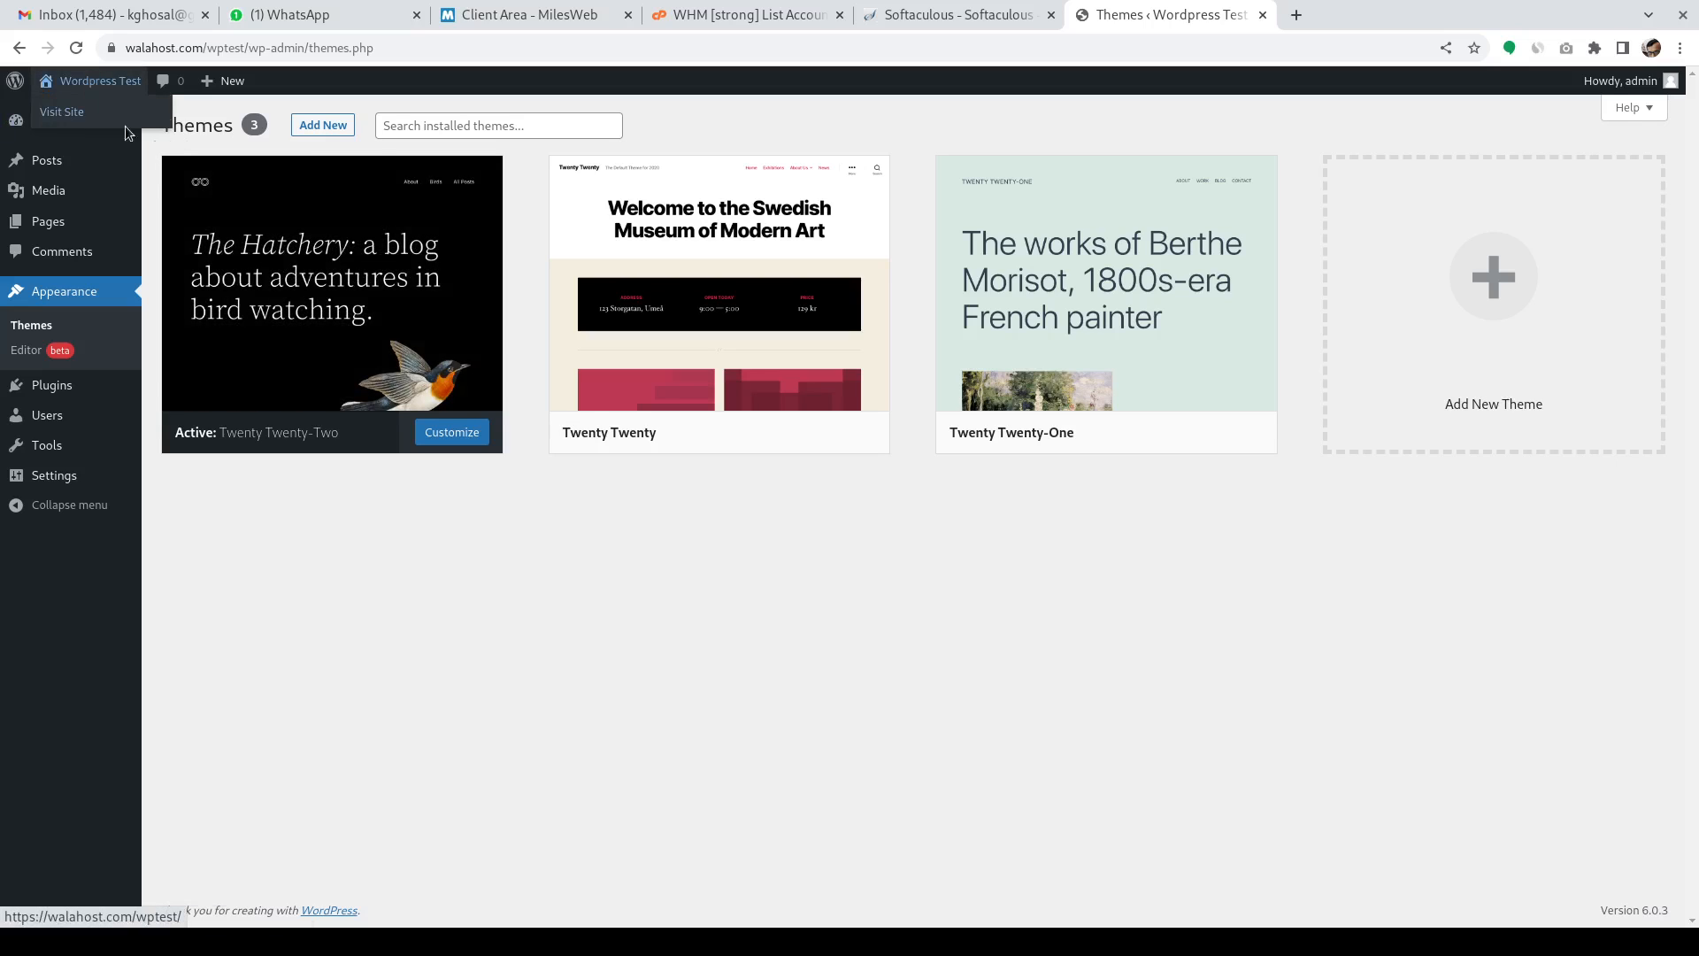
right_click(71, 117)
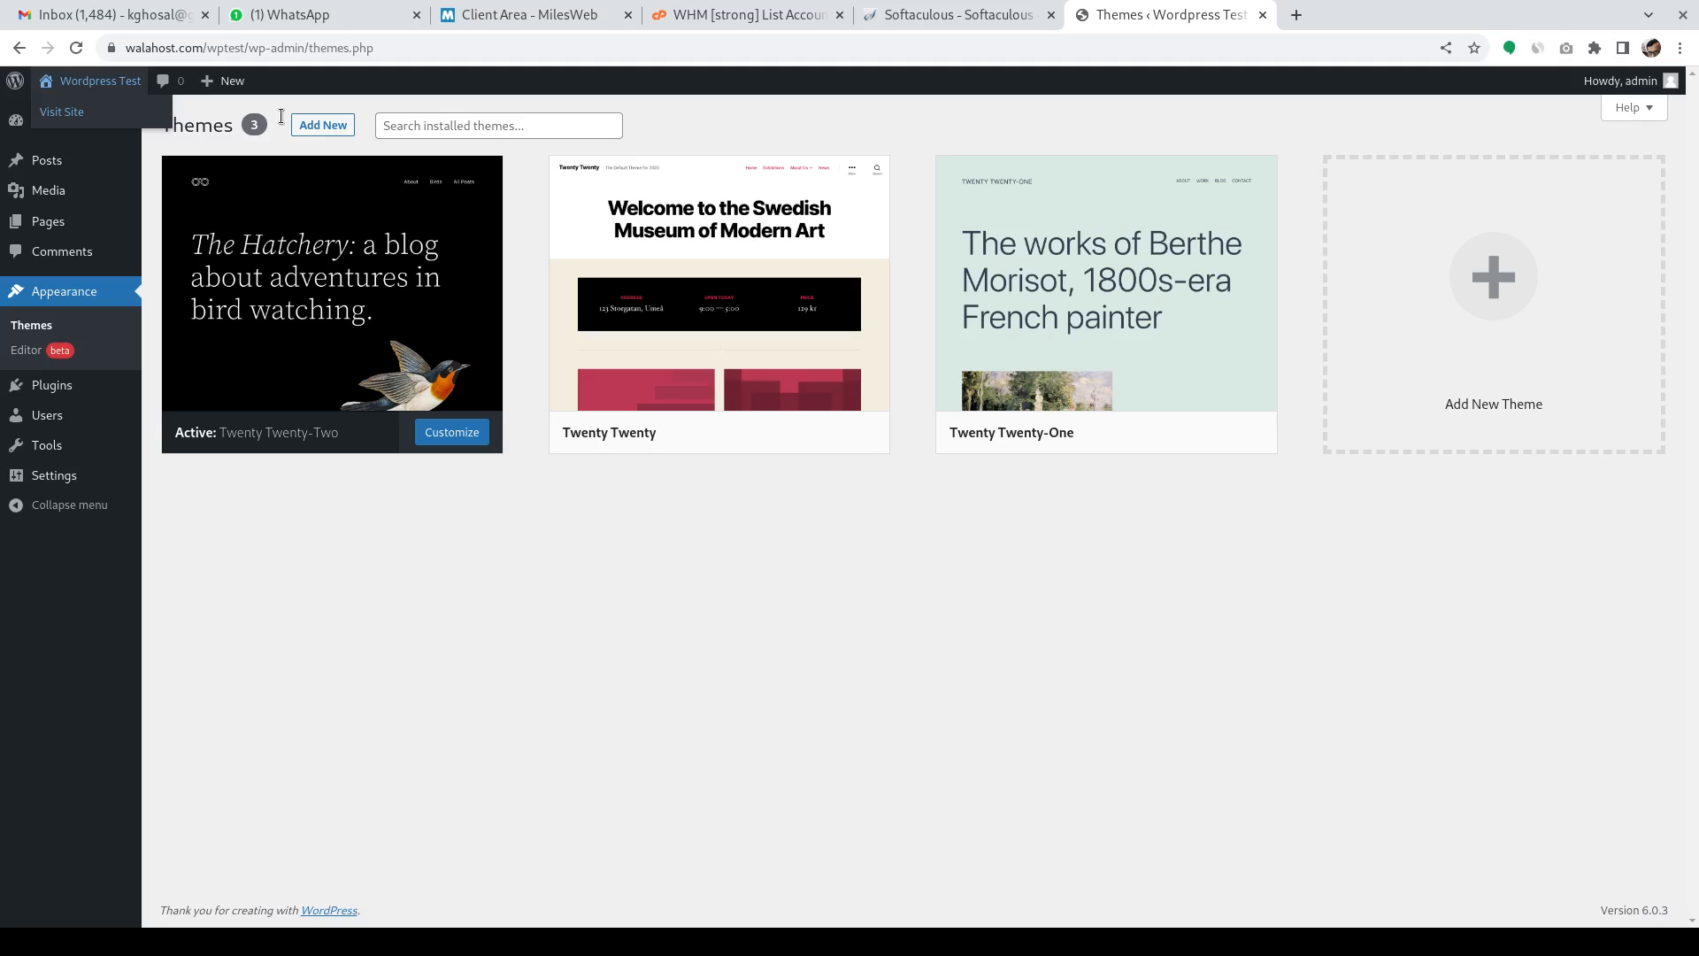
click(116, 129)
click(1371, 15)
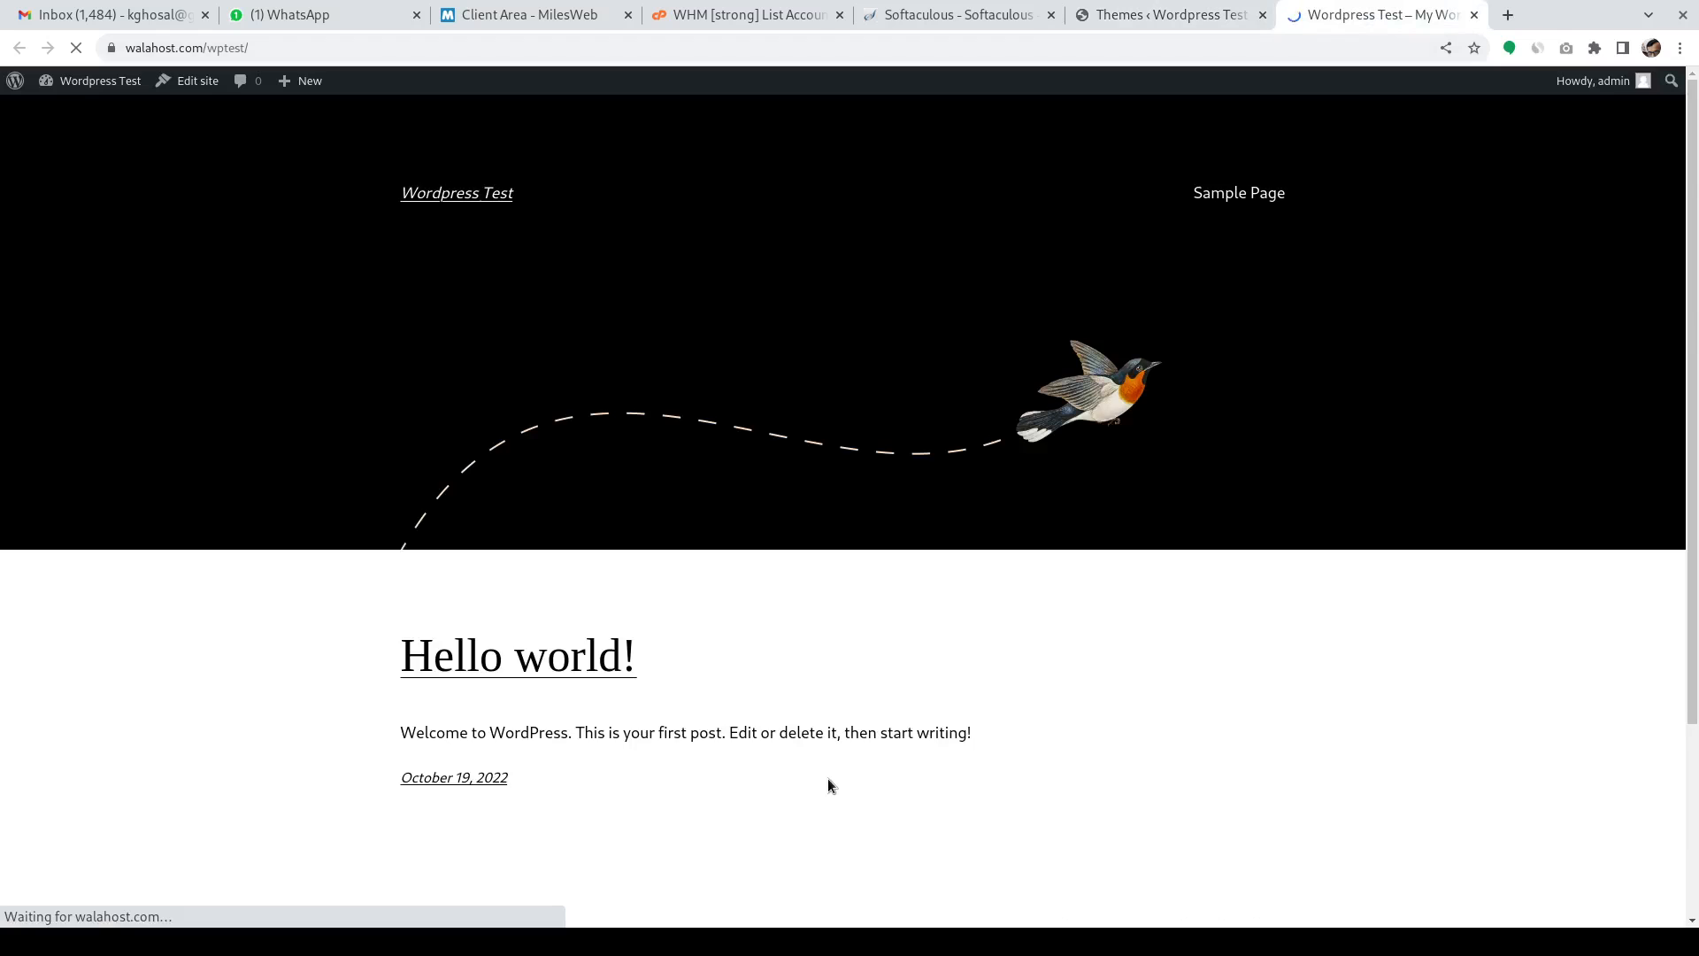
Look over the live homepage down to its footer and compare it with the active theme on the Themes page
scroll(828, 785, down, 3)
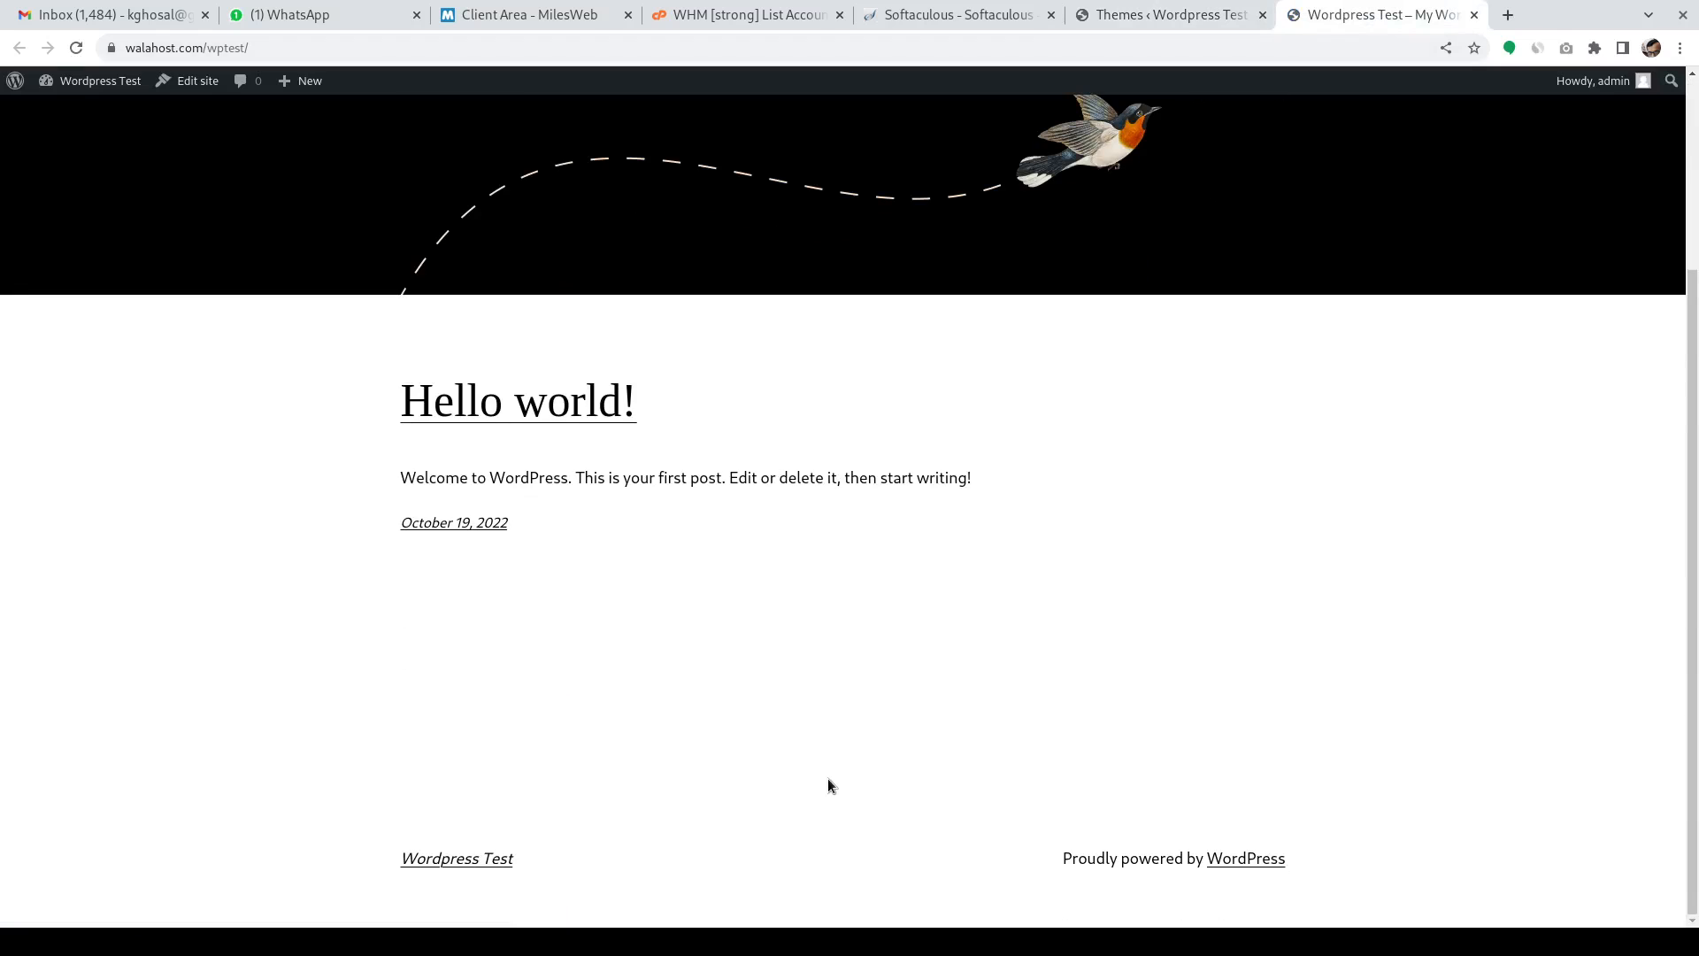
scroll(828, 785, up, 3)
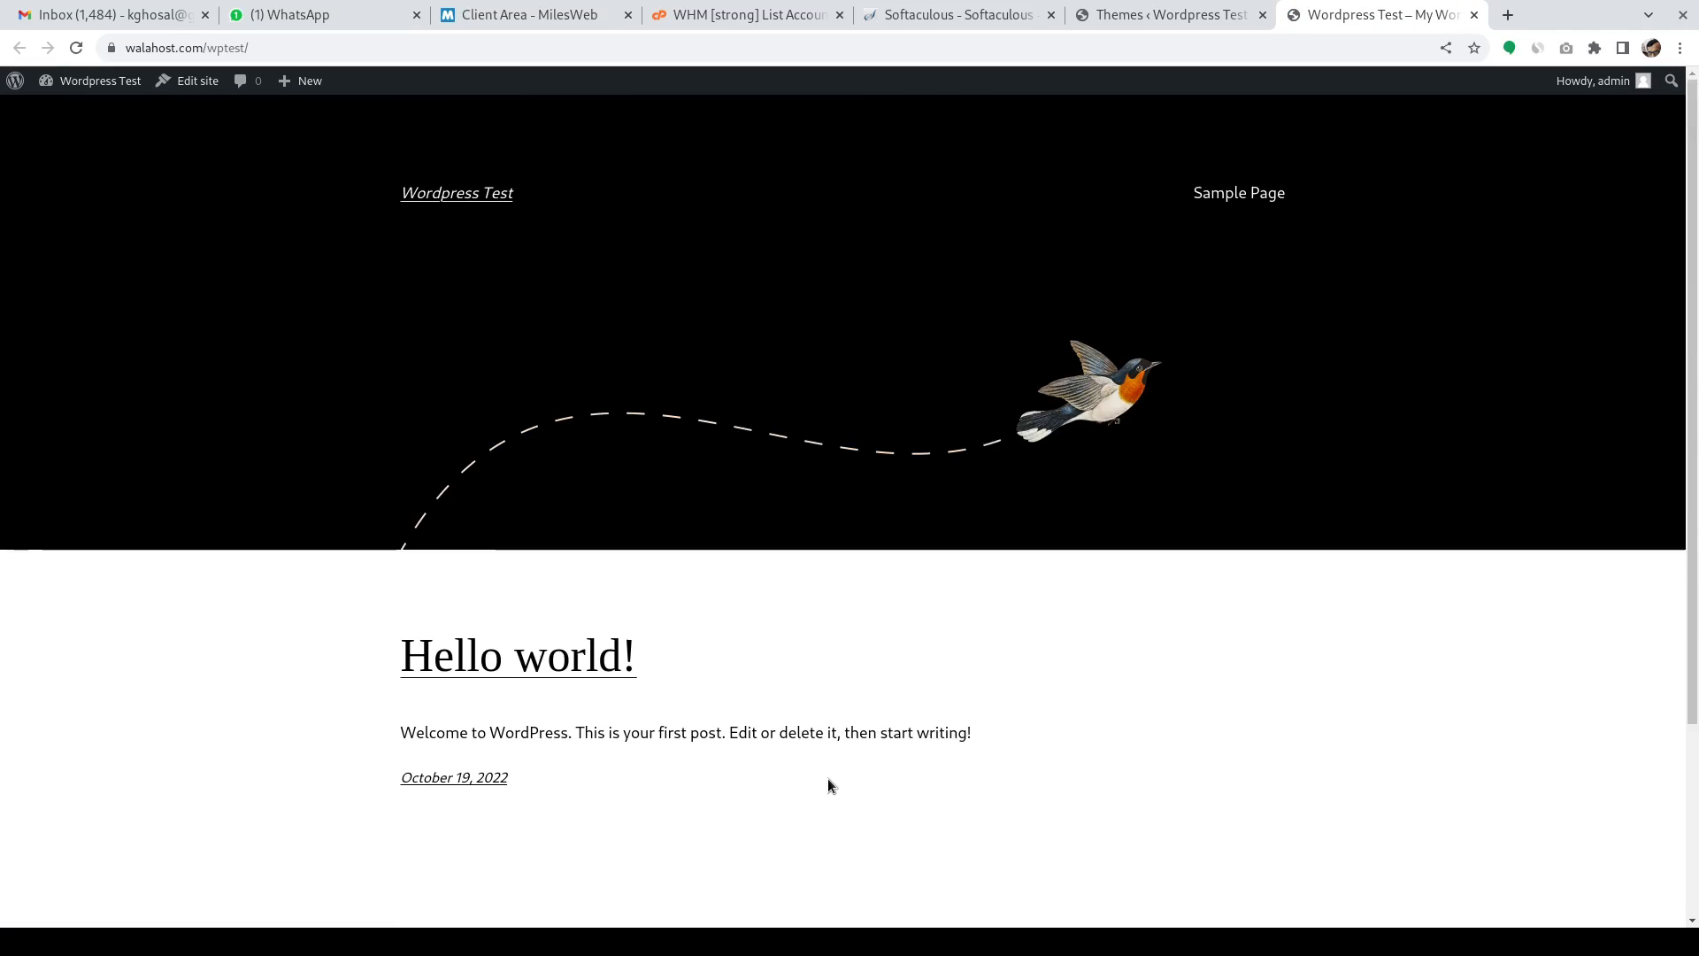
click(1191, 17)
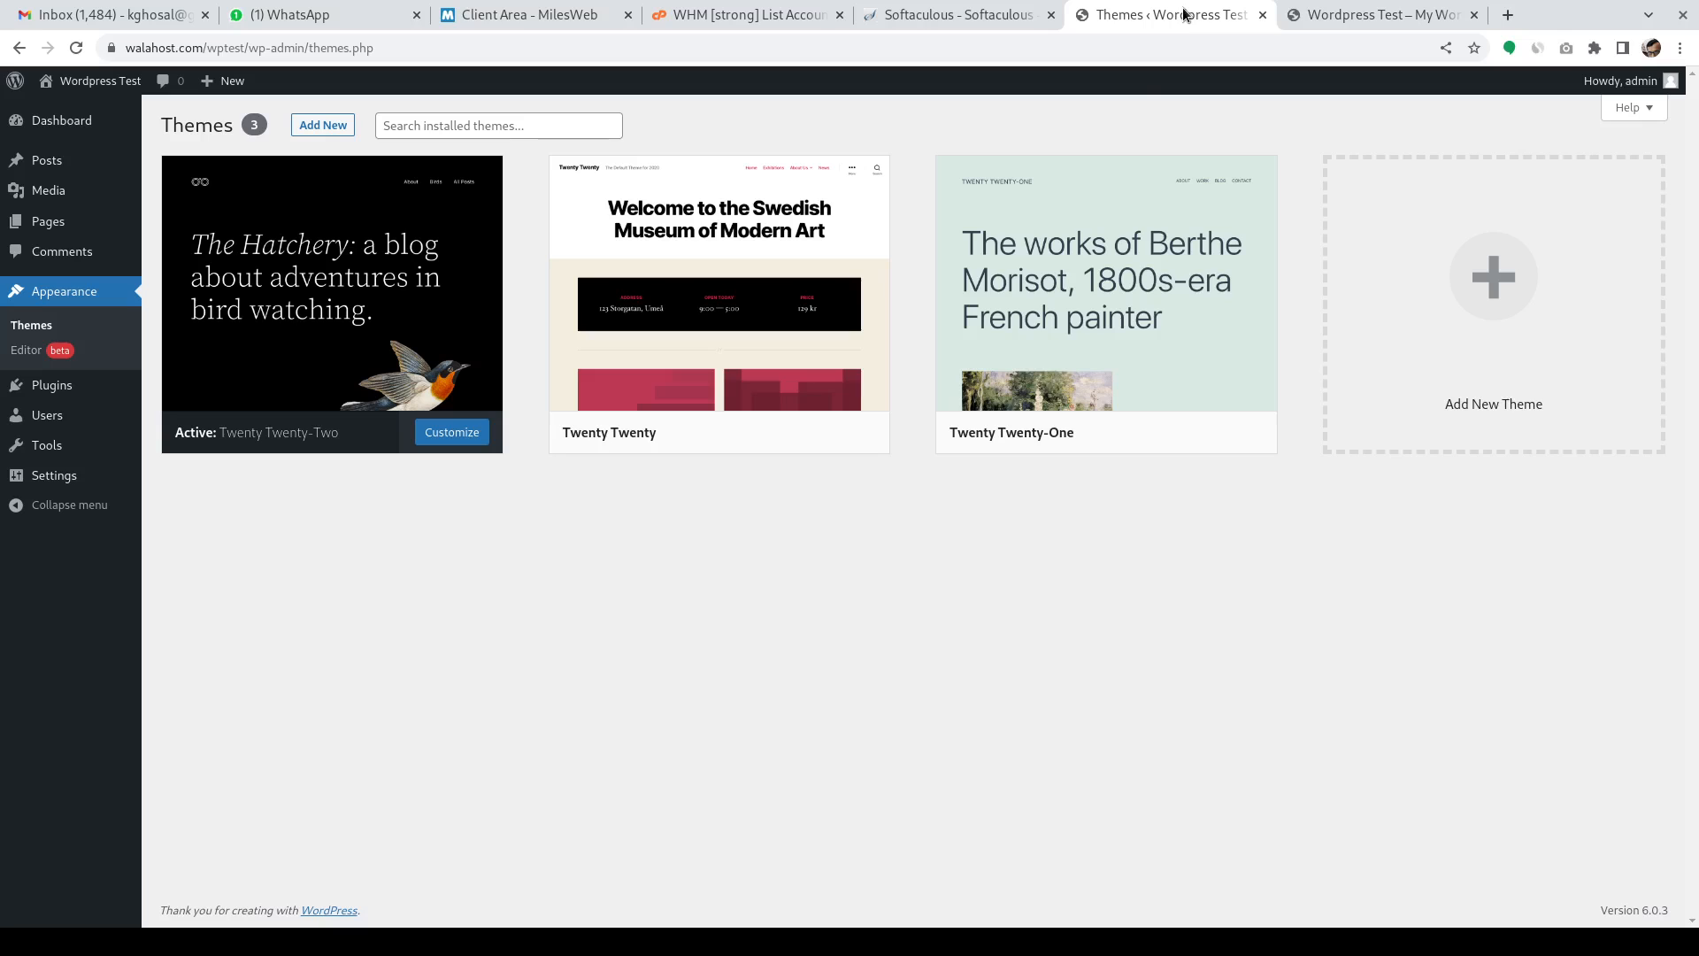
click(1395, 18)
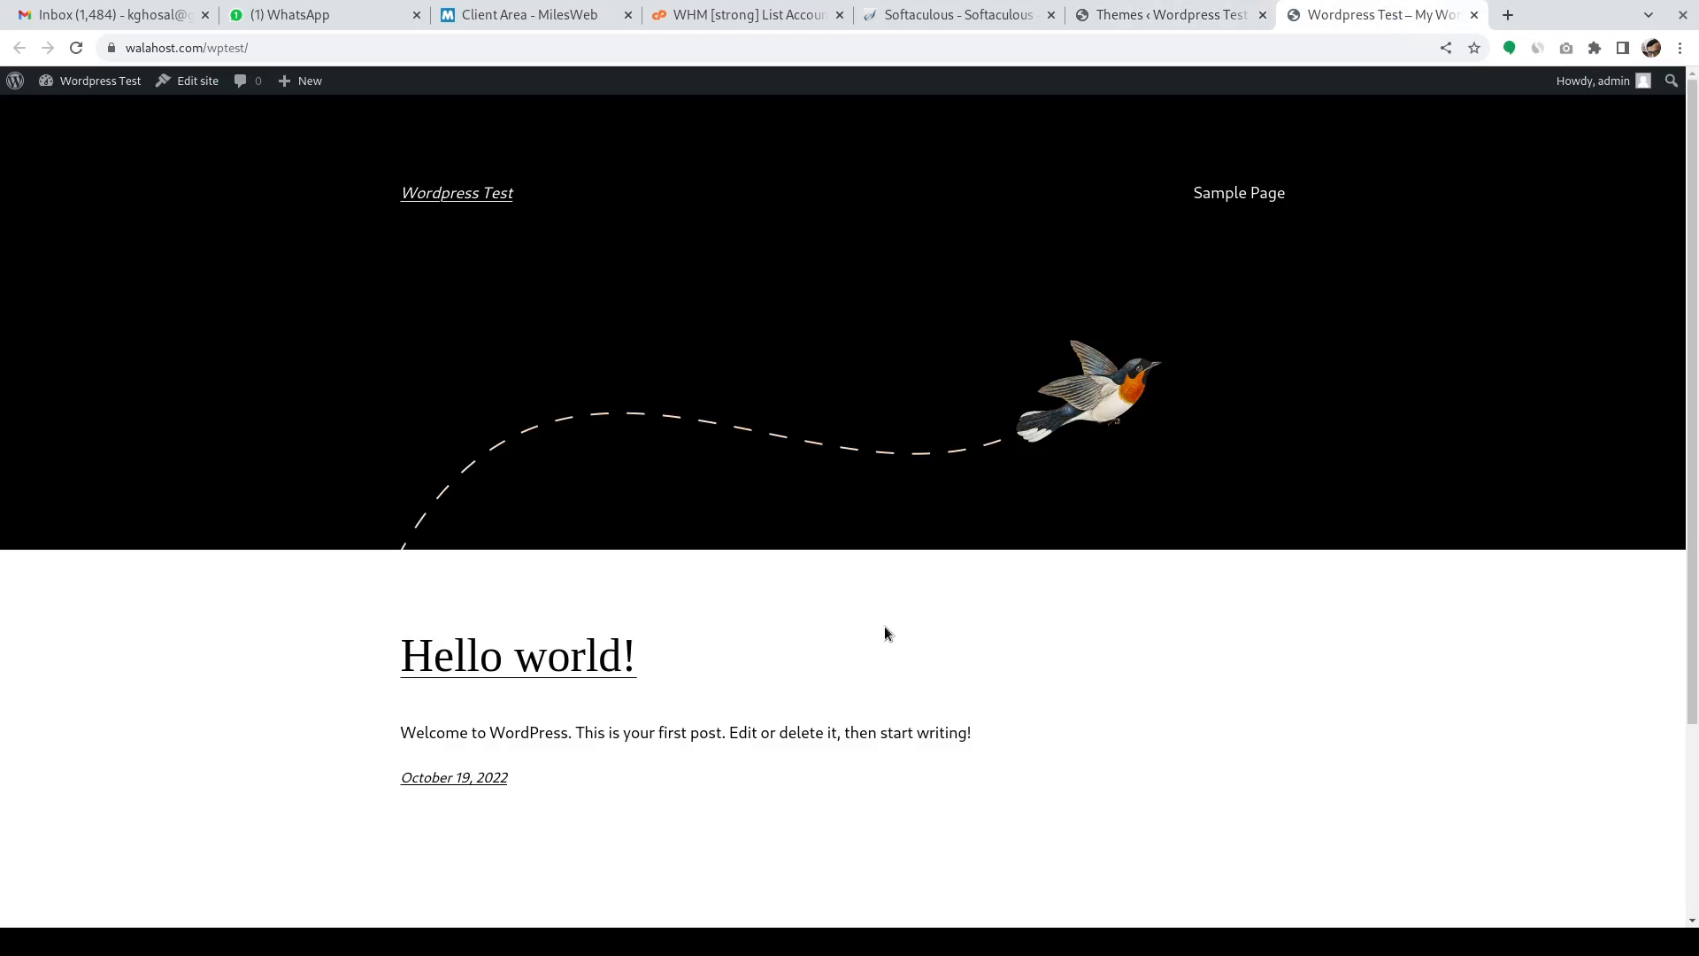
scroll(885, 633, down, 3)
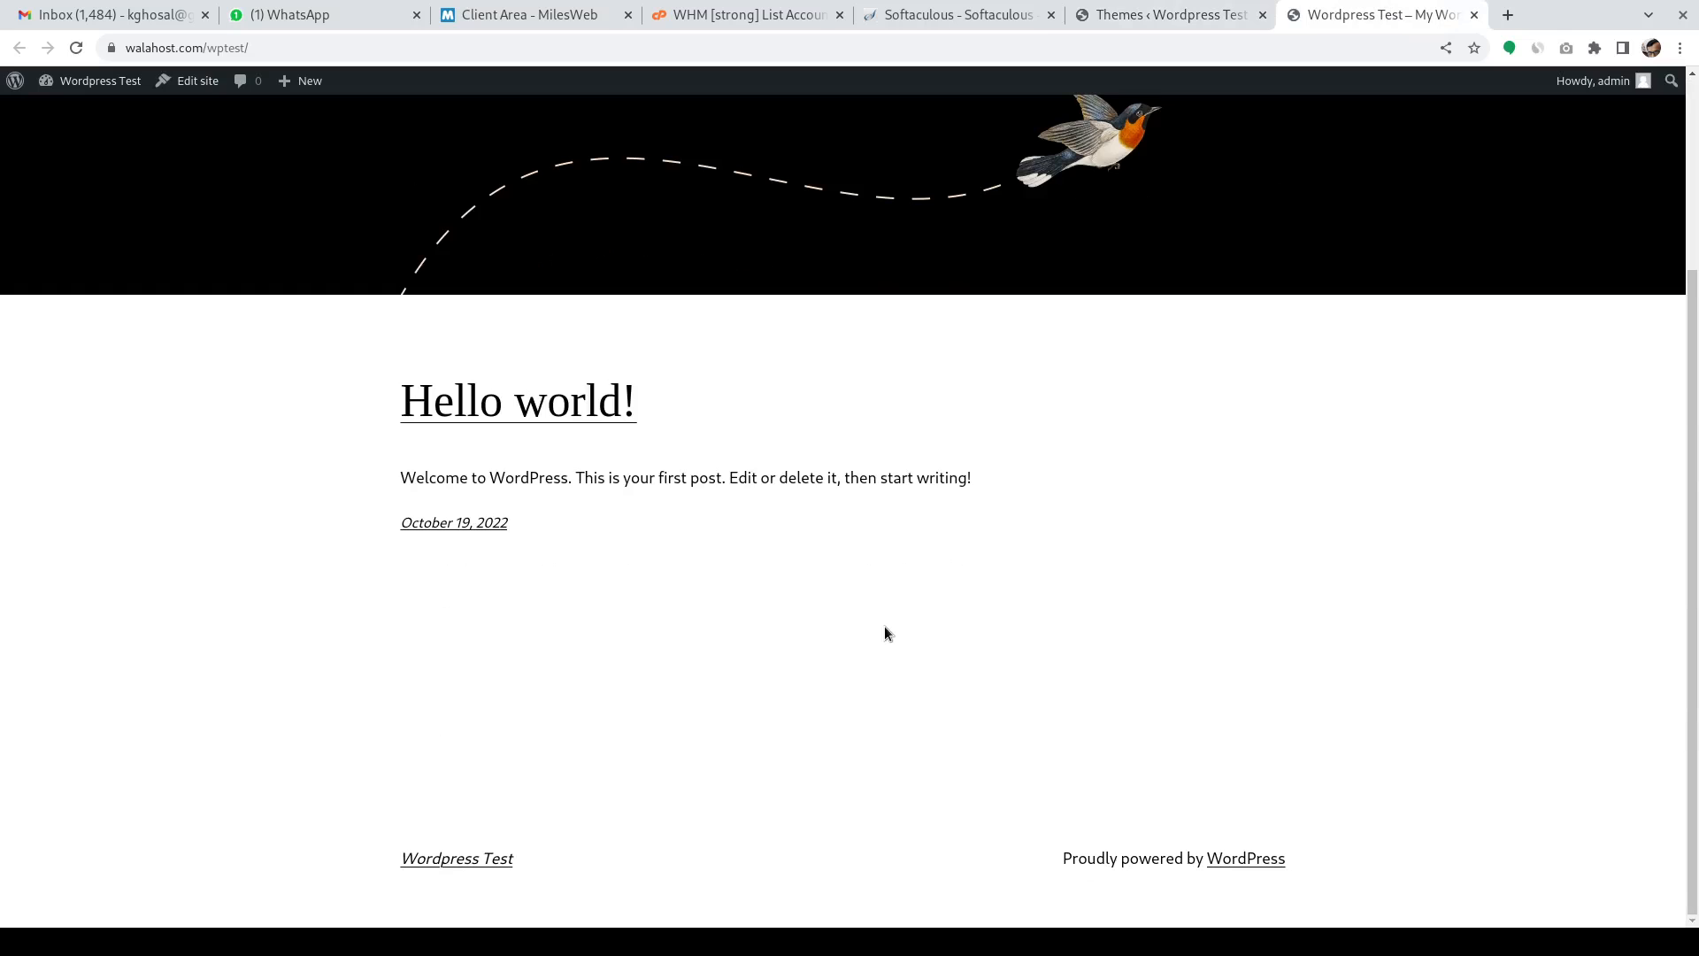
scroll(885, 633, up, 3)
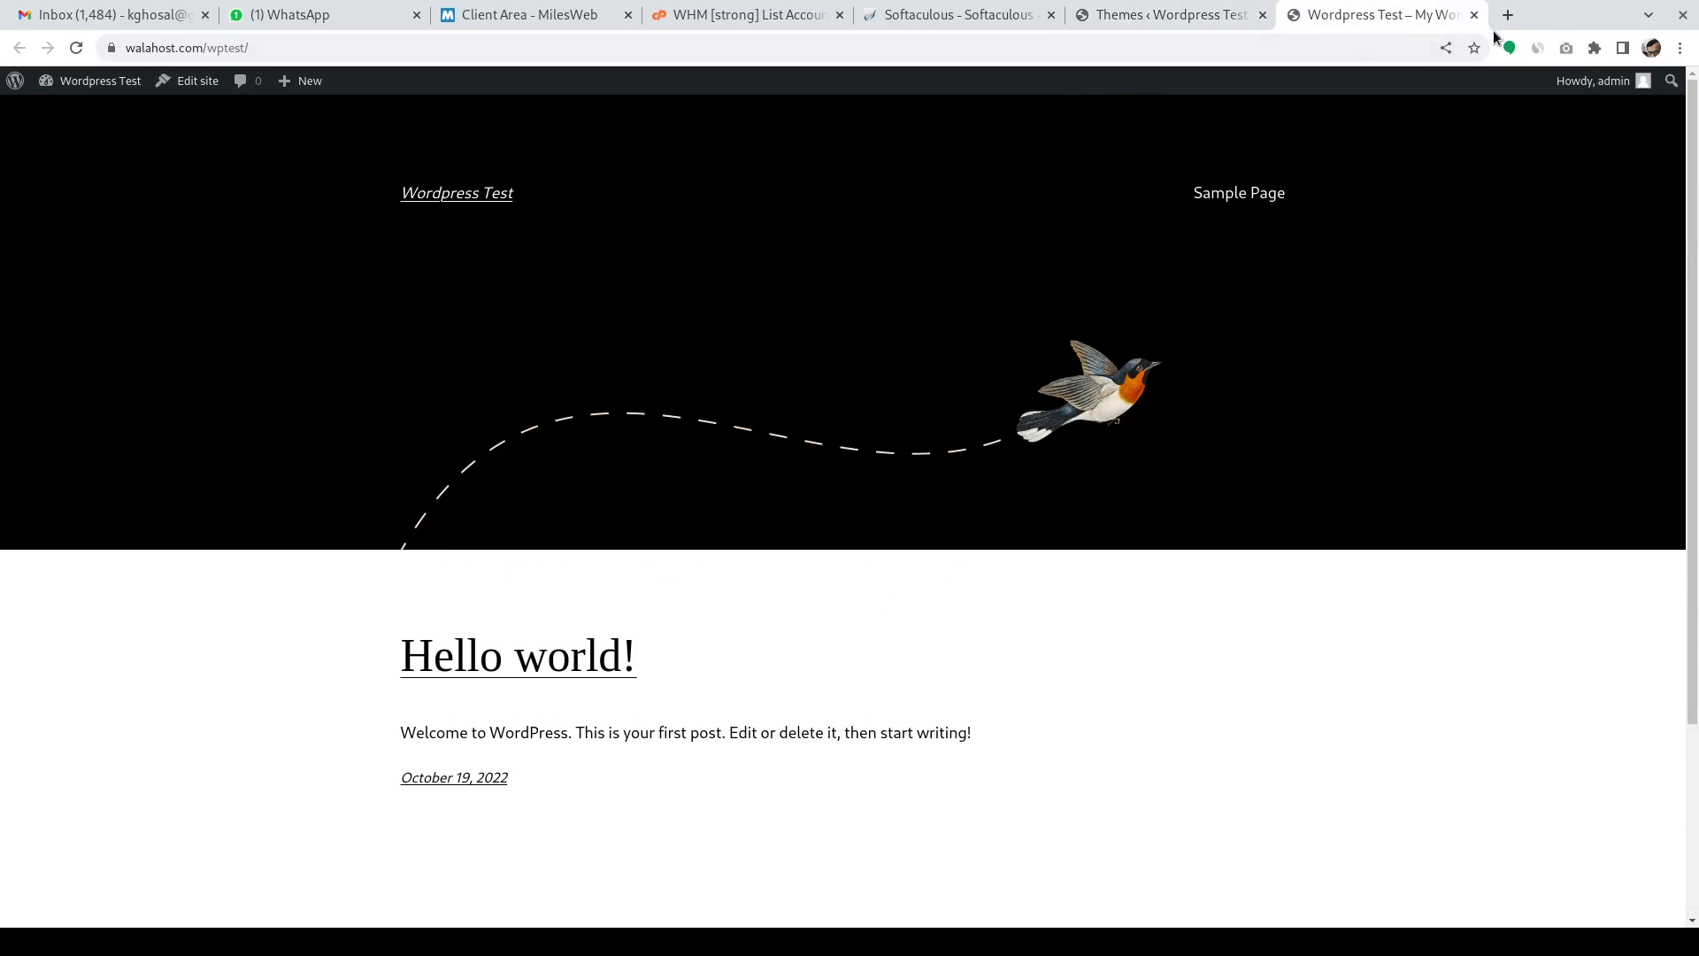